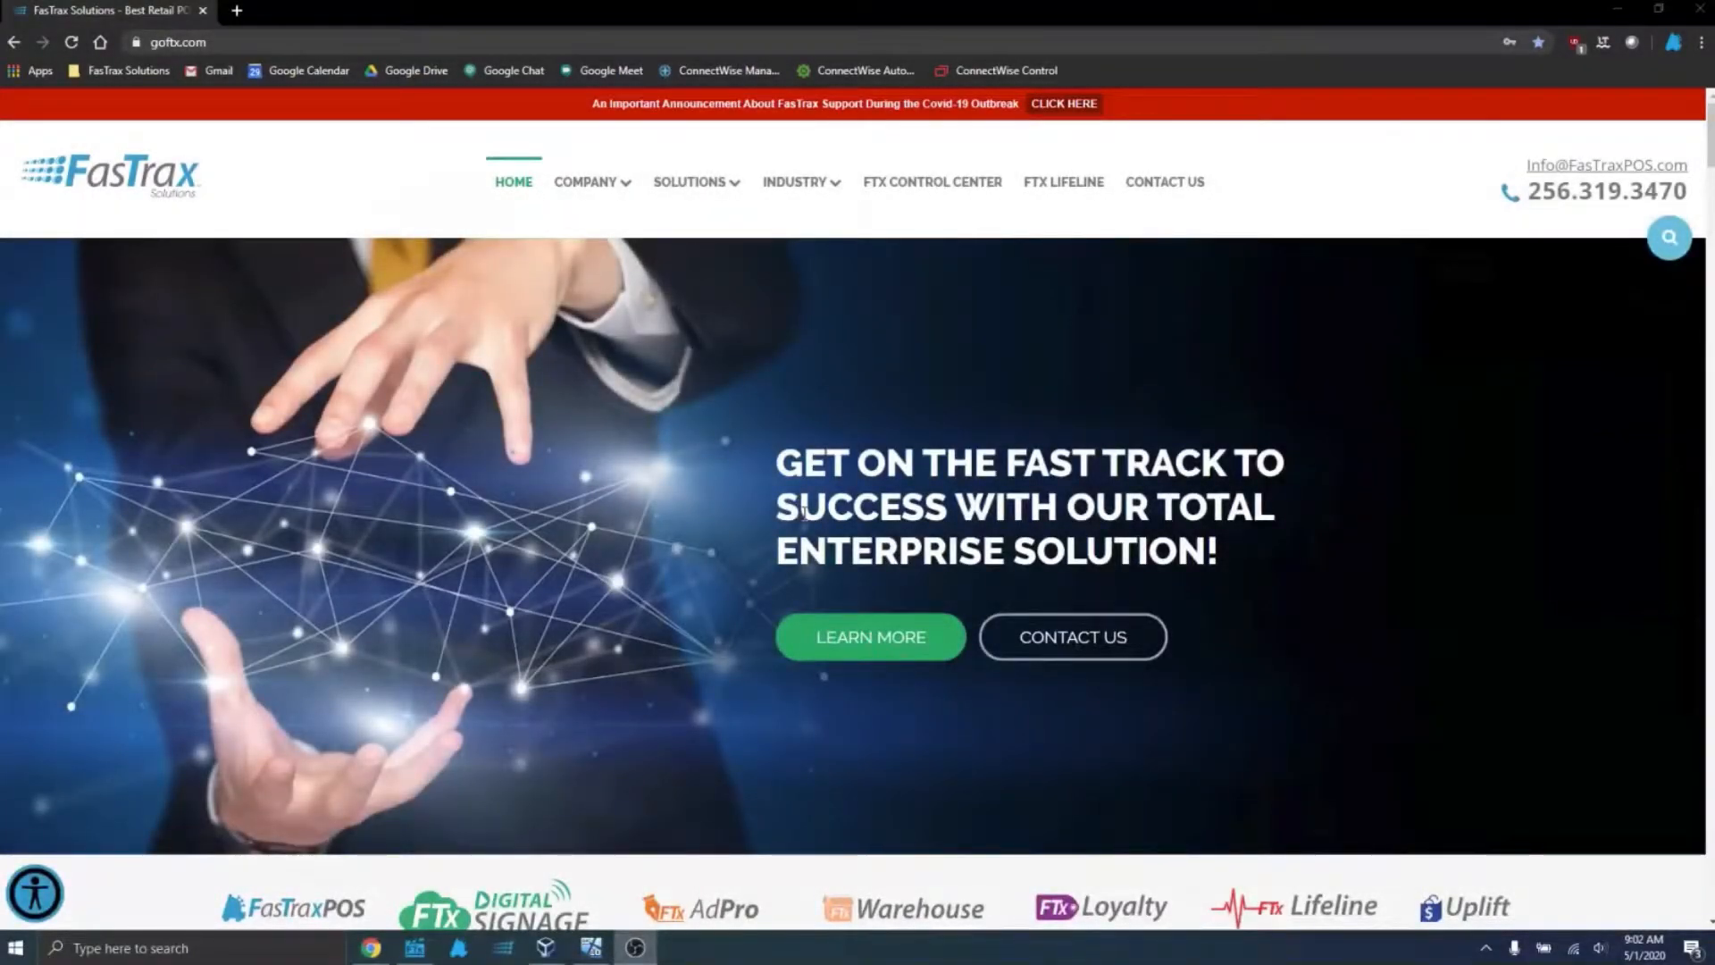
# Open the weekly training webinars page through the FTX Lifeline section of the FasTrax website
pyautogui.click(282, 34)
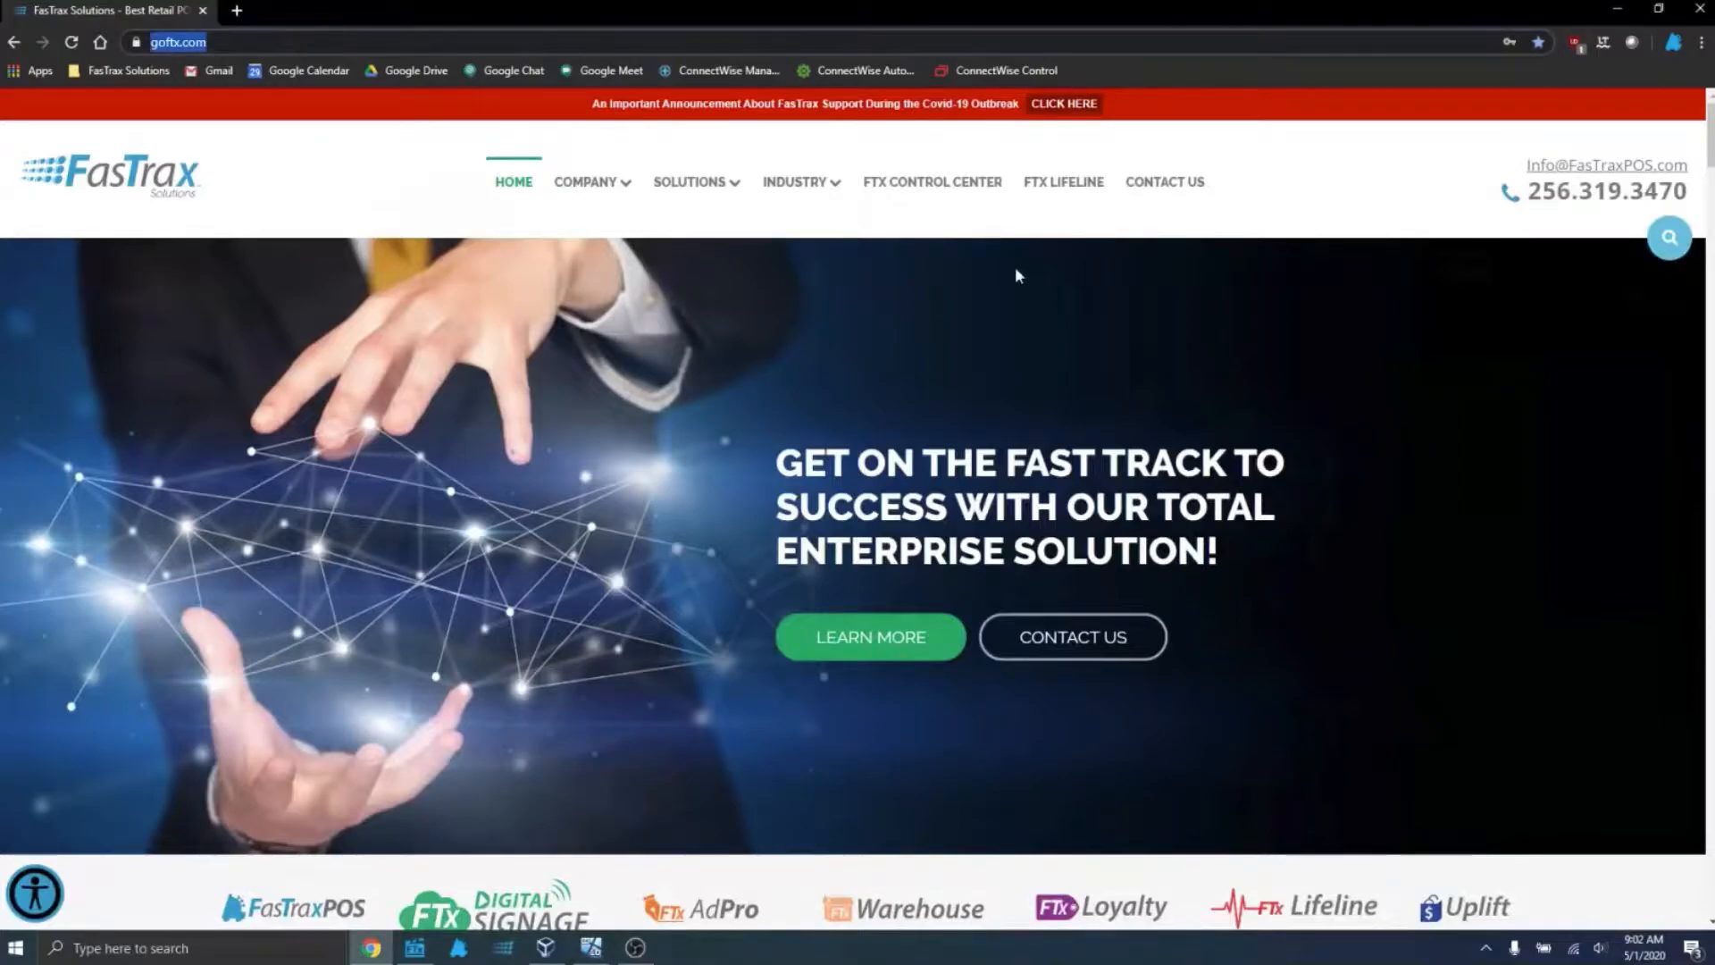
pyautogui.click(1078, 188)
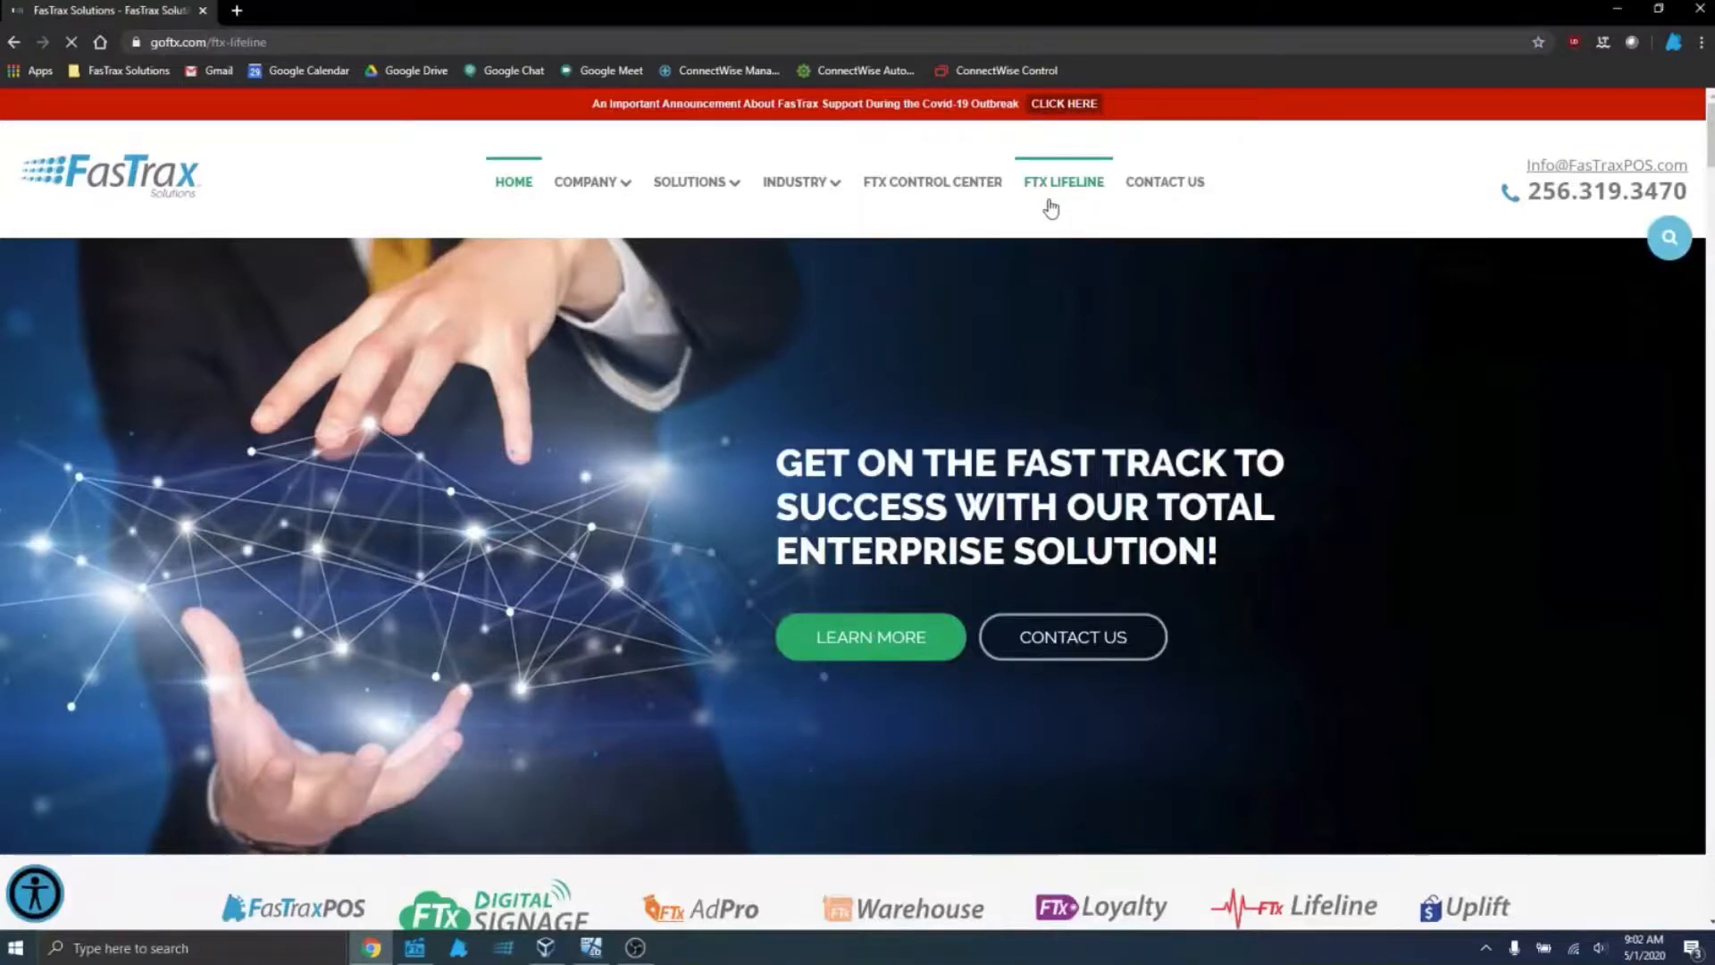
pyautogui.scroll(-8, 1027, 290)
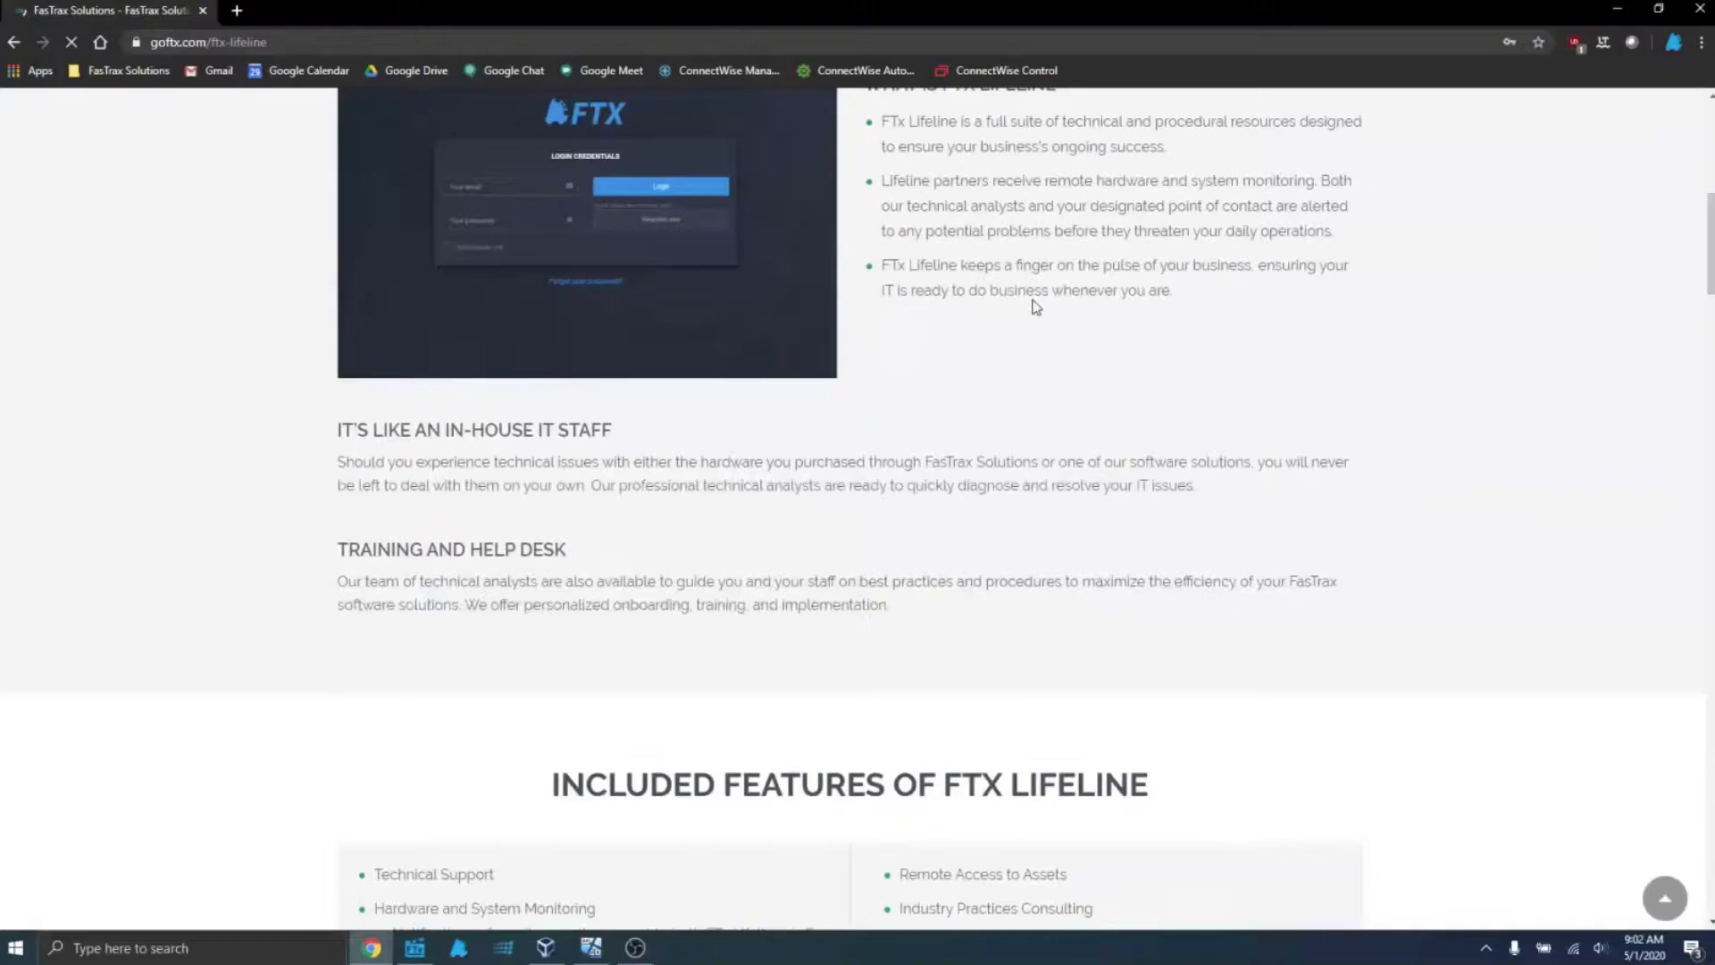
pyautogui.scroll(-10, 1034, 307)
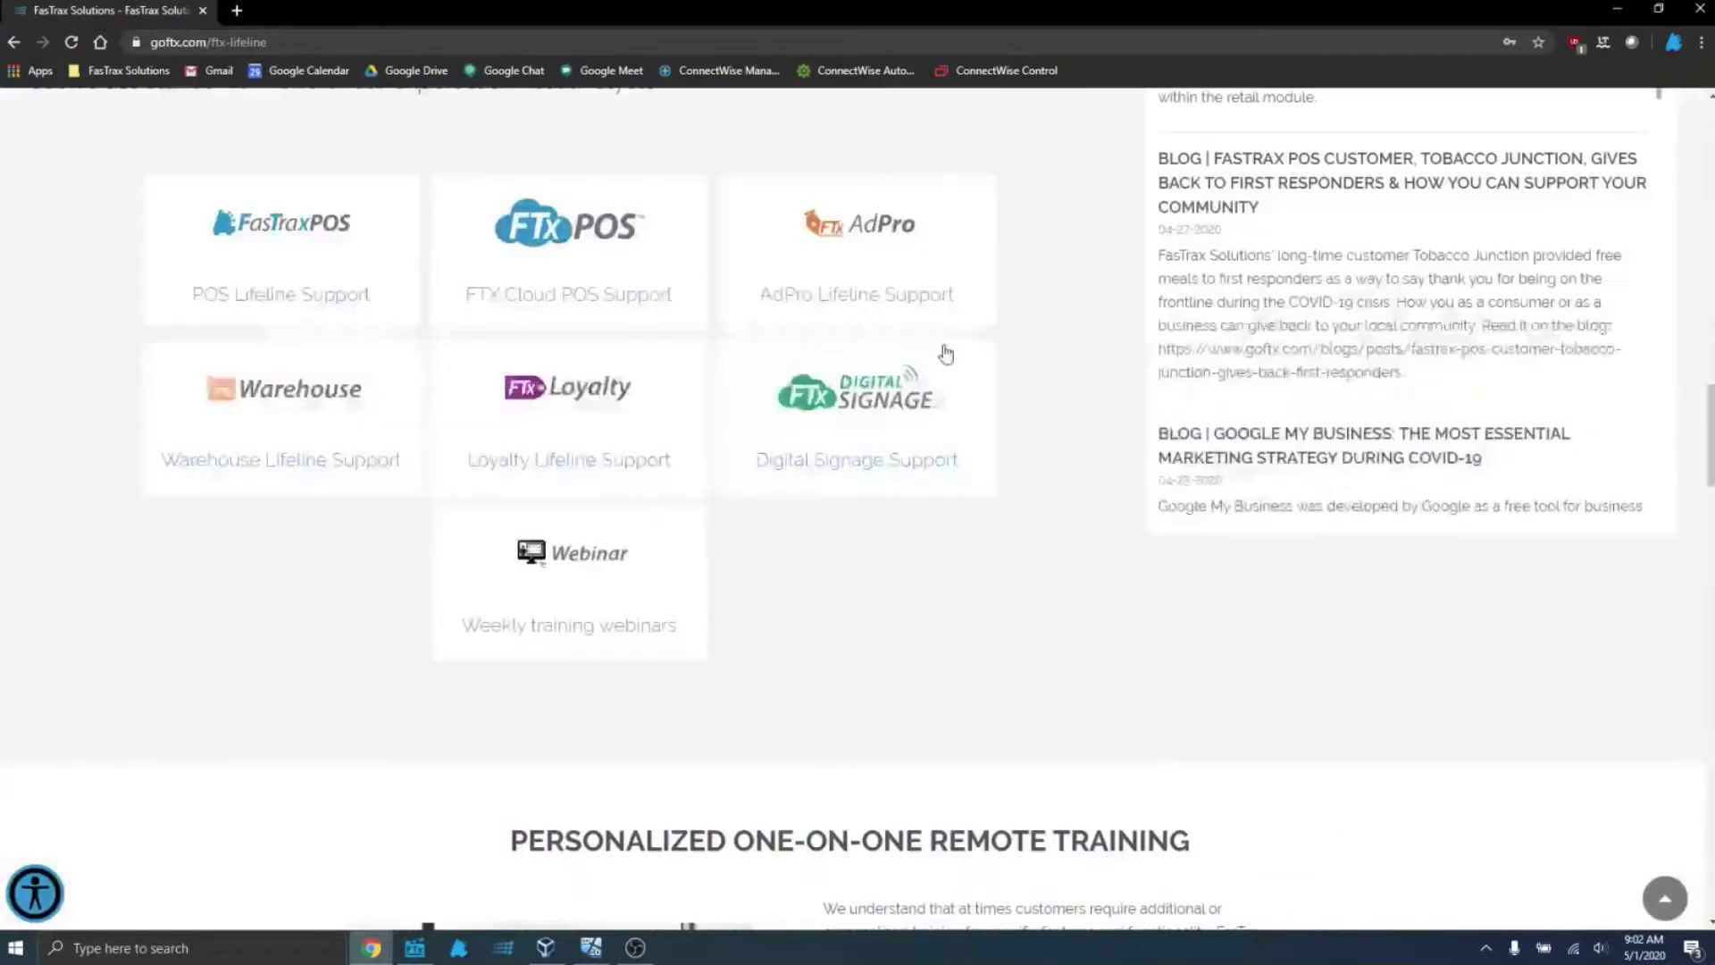
pyautogui.click(562, 572)
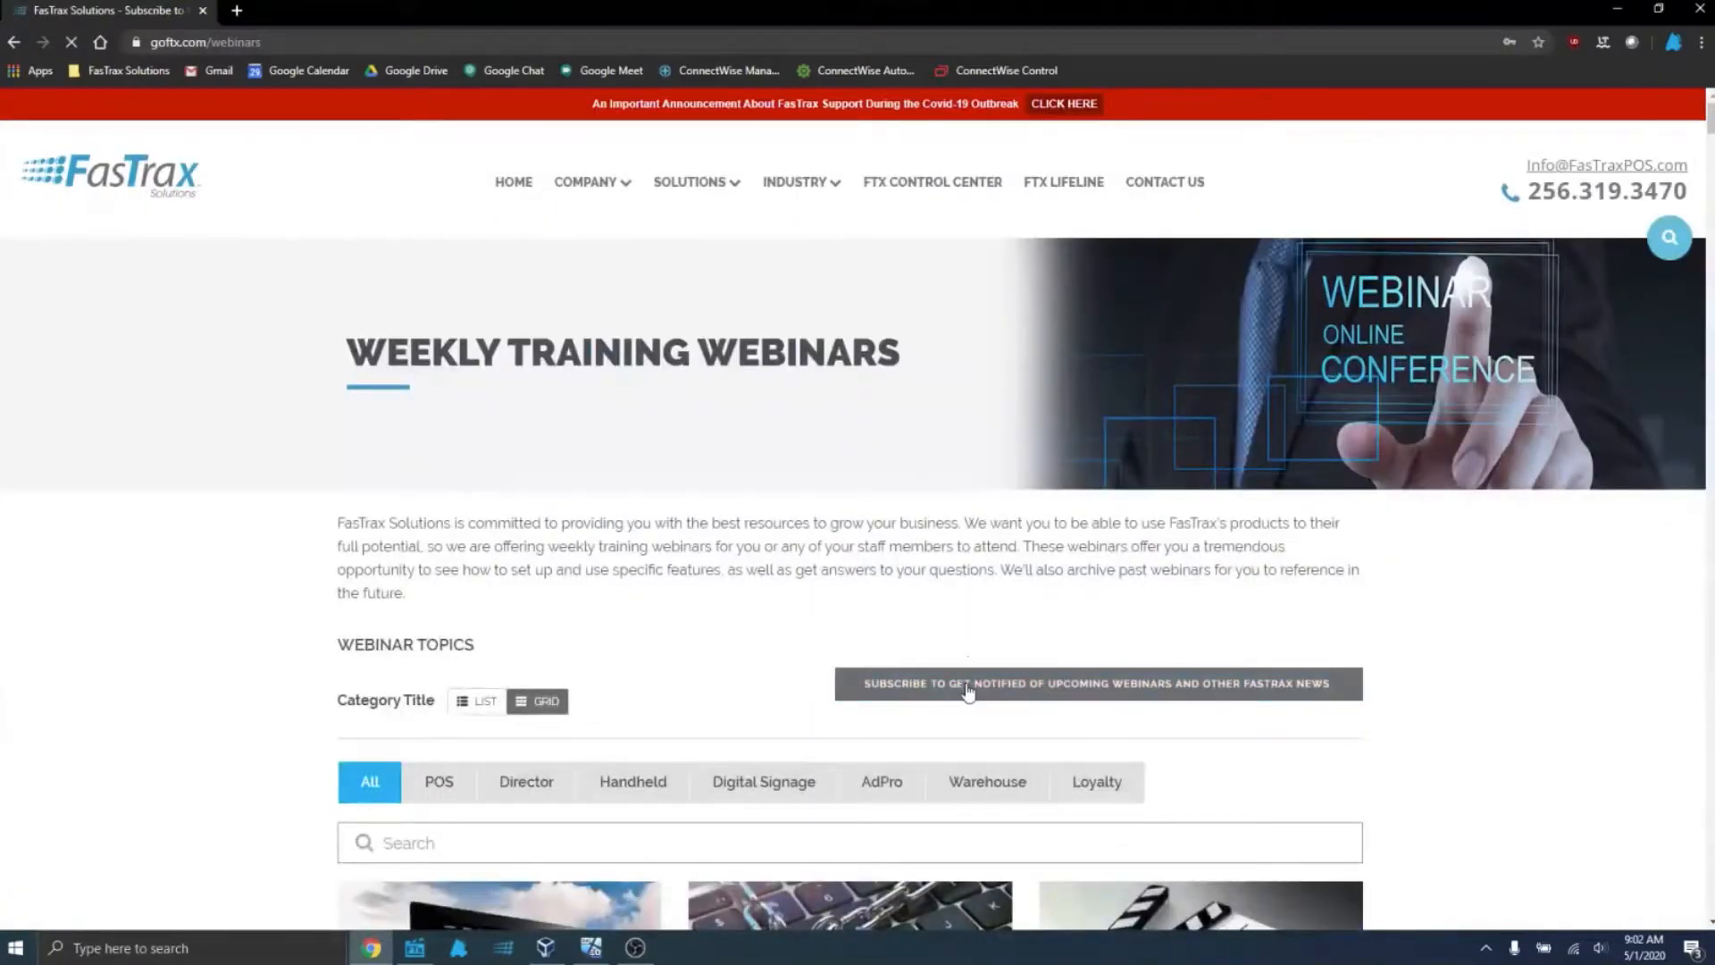
# Look through the upcoming webinars open for registration and the recordings of past webinars
pyautogui.scroll(-5, 967, 691)
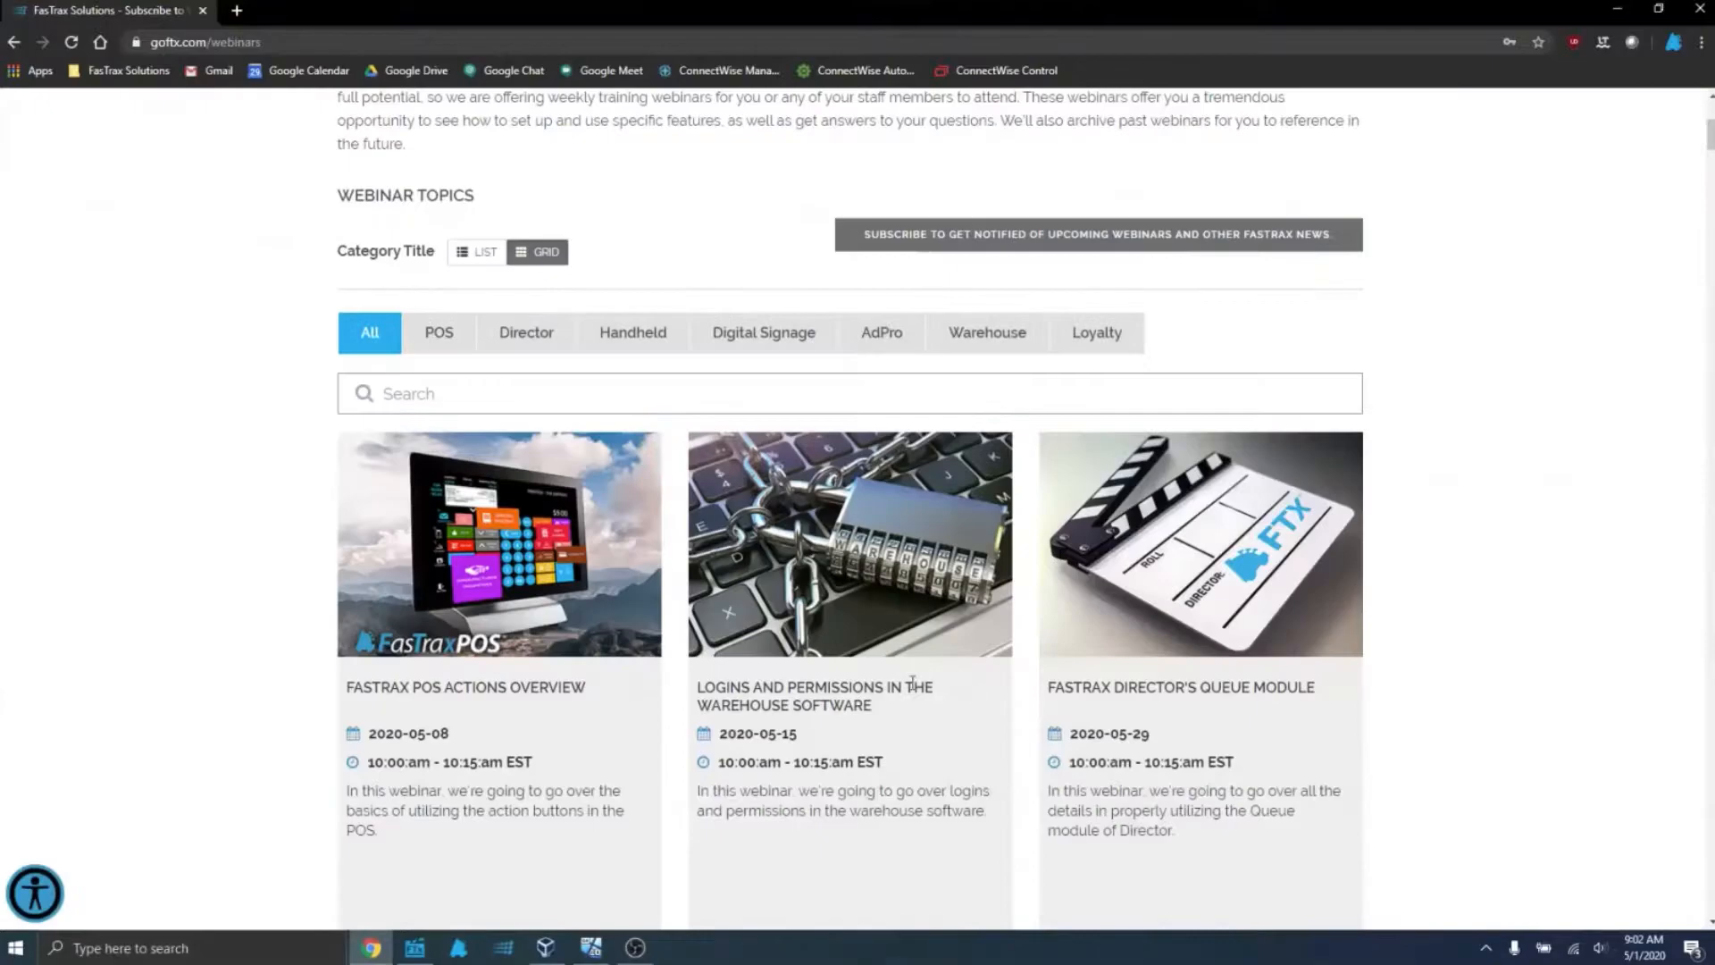
pyautogui.scroll(-3, 724, 617)
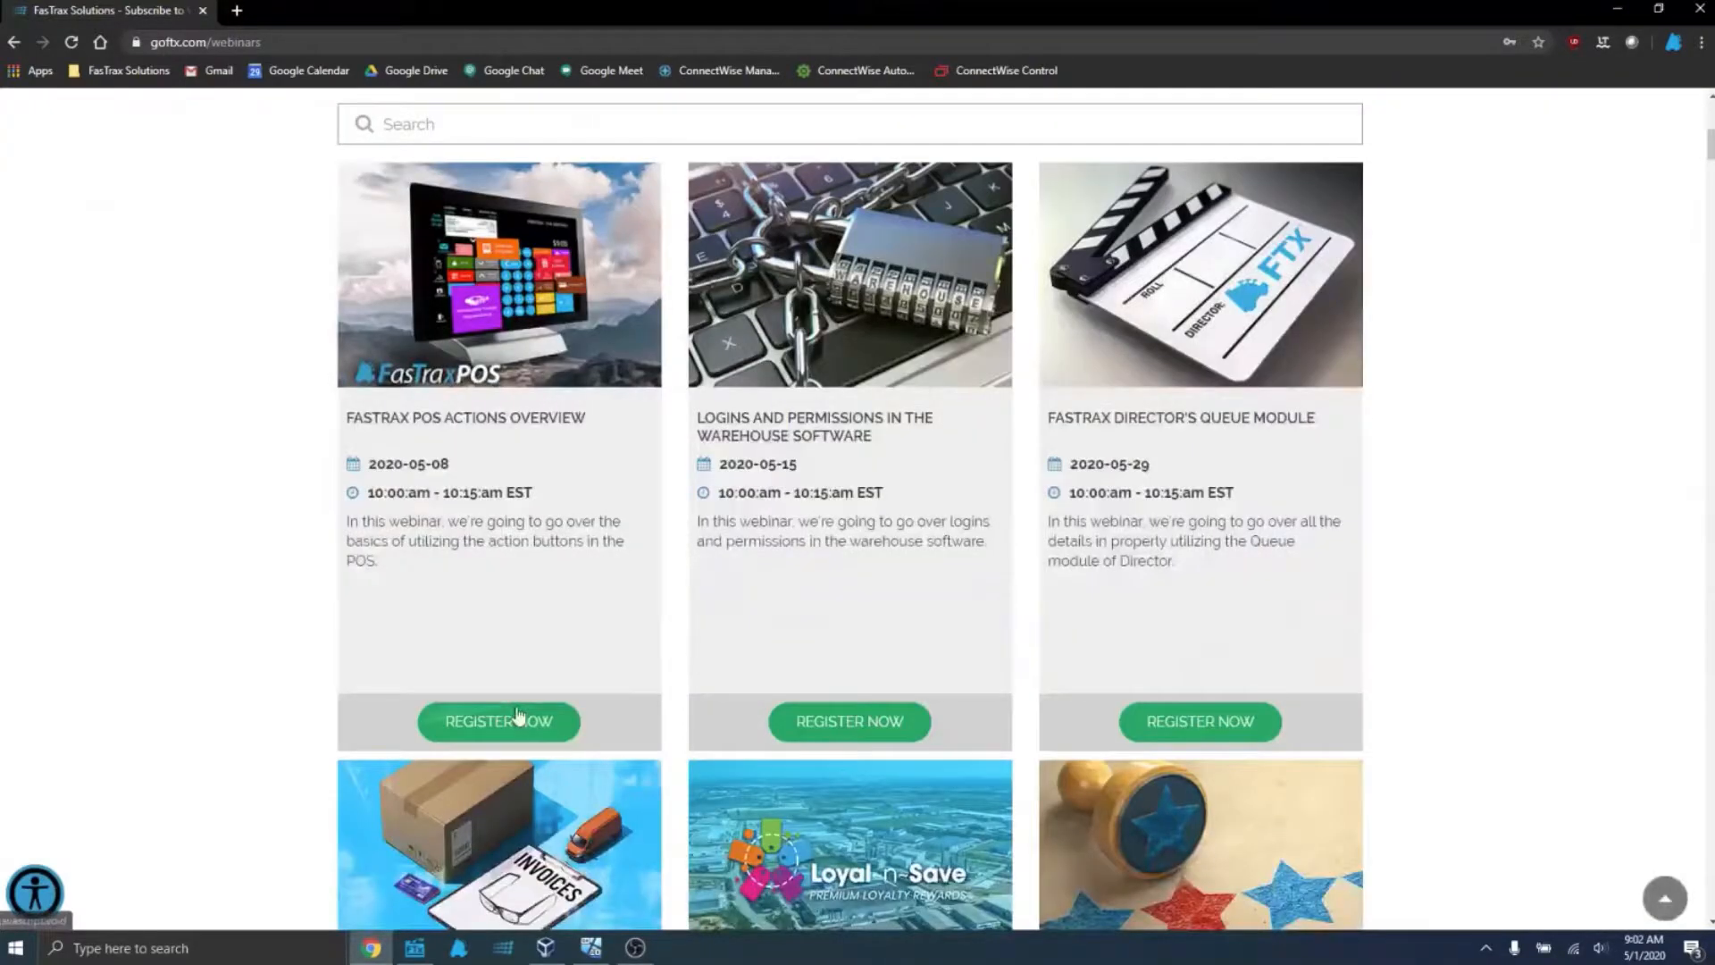
pyautogui.scroll(-12, 709, 634)
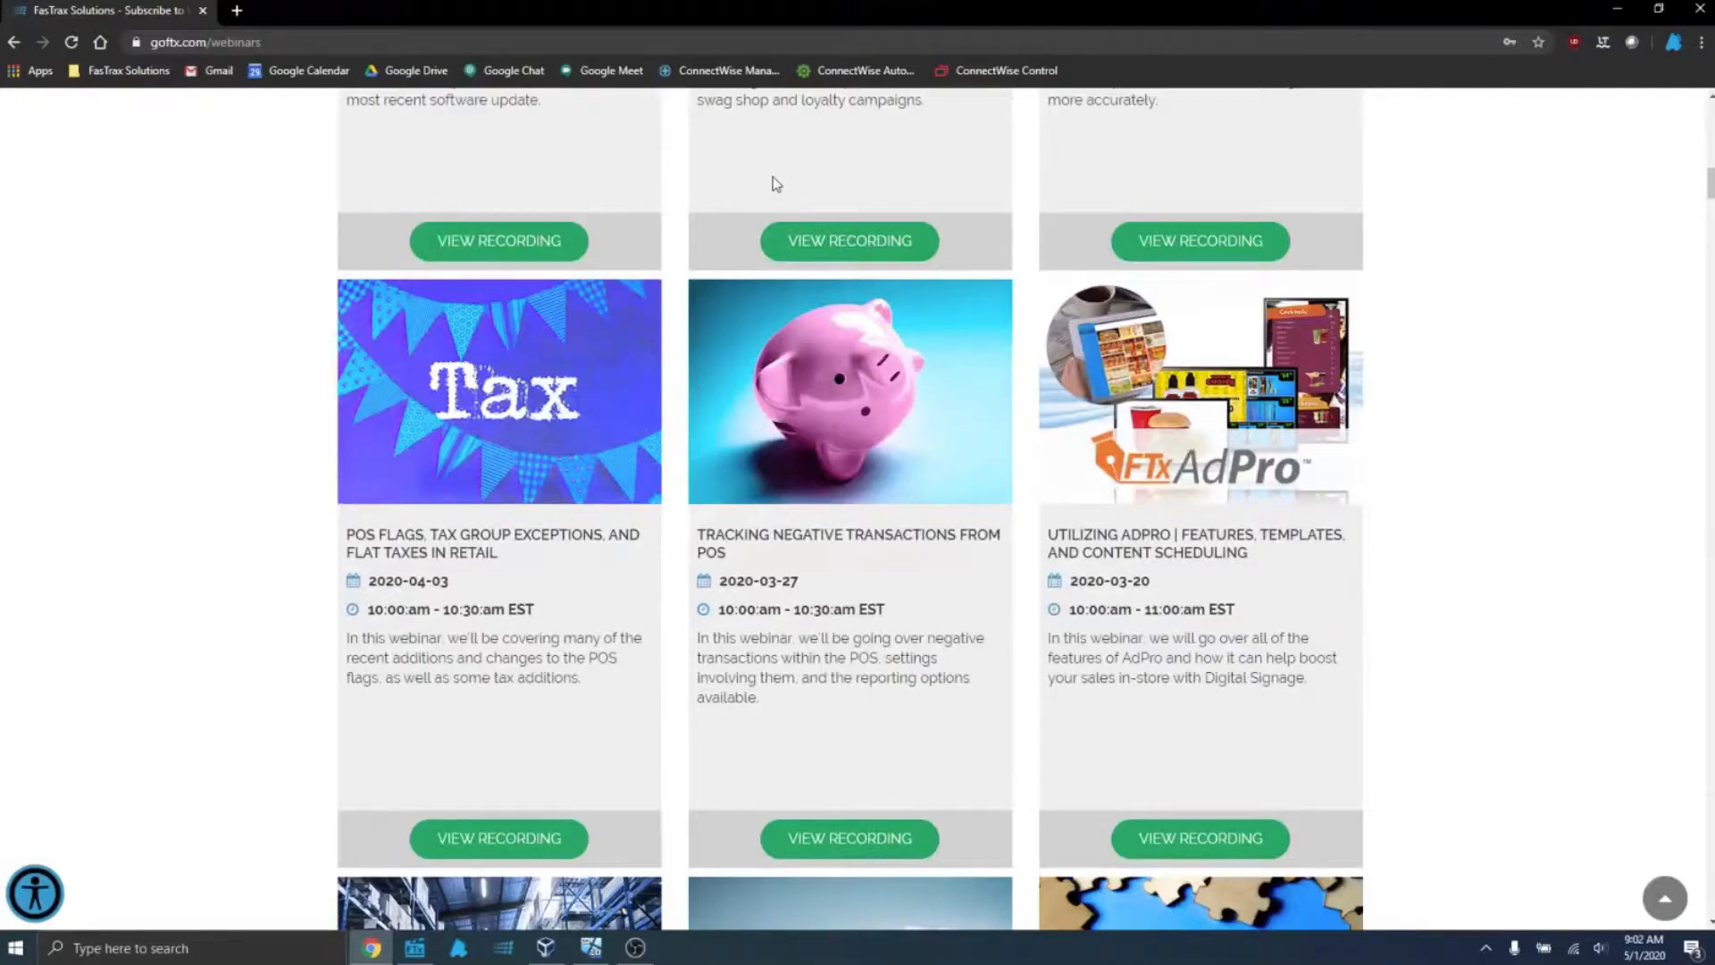
# Switch to FasTrax Director and open the To Do List from the Dashboard
pyautogui.click(416, 949)
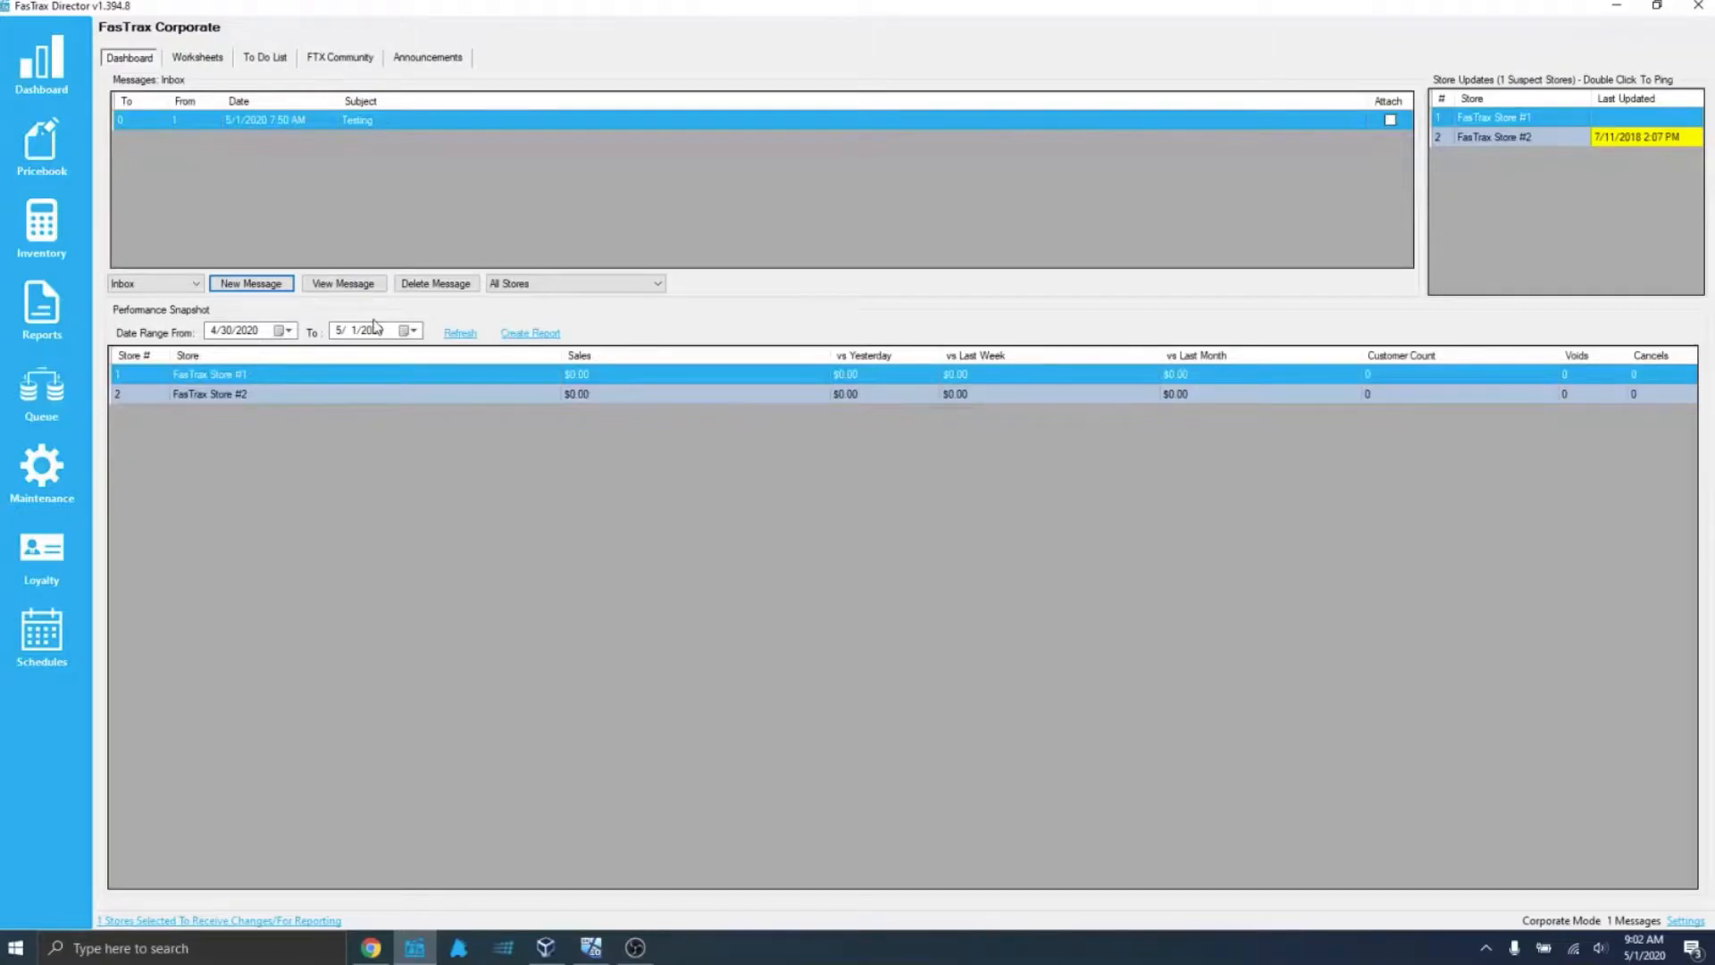
pyautogui.click(61, 69)
pyautogui.click(272, 59)
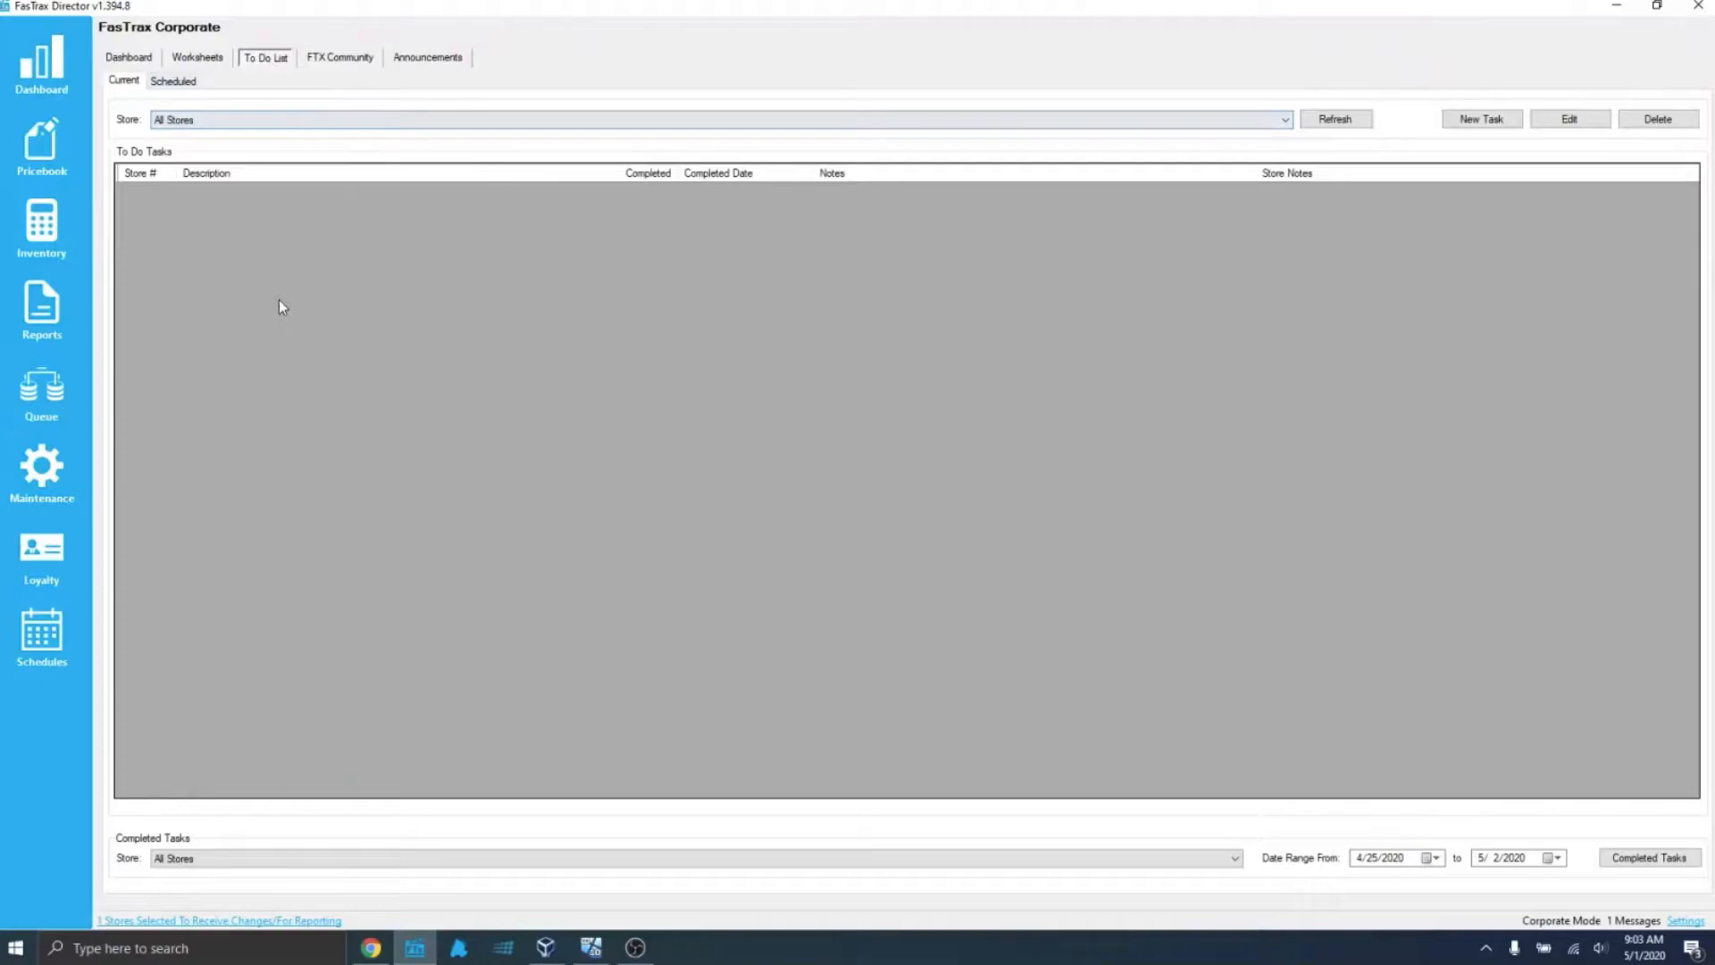
# Show the current to-do tasks for All Stores and refresh the list
pyautogui.click(246, 118)
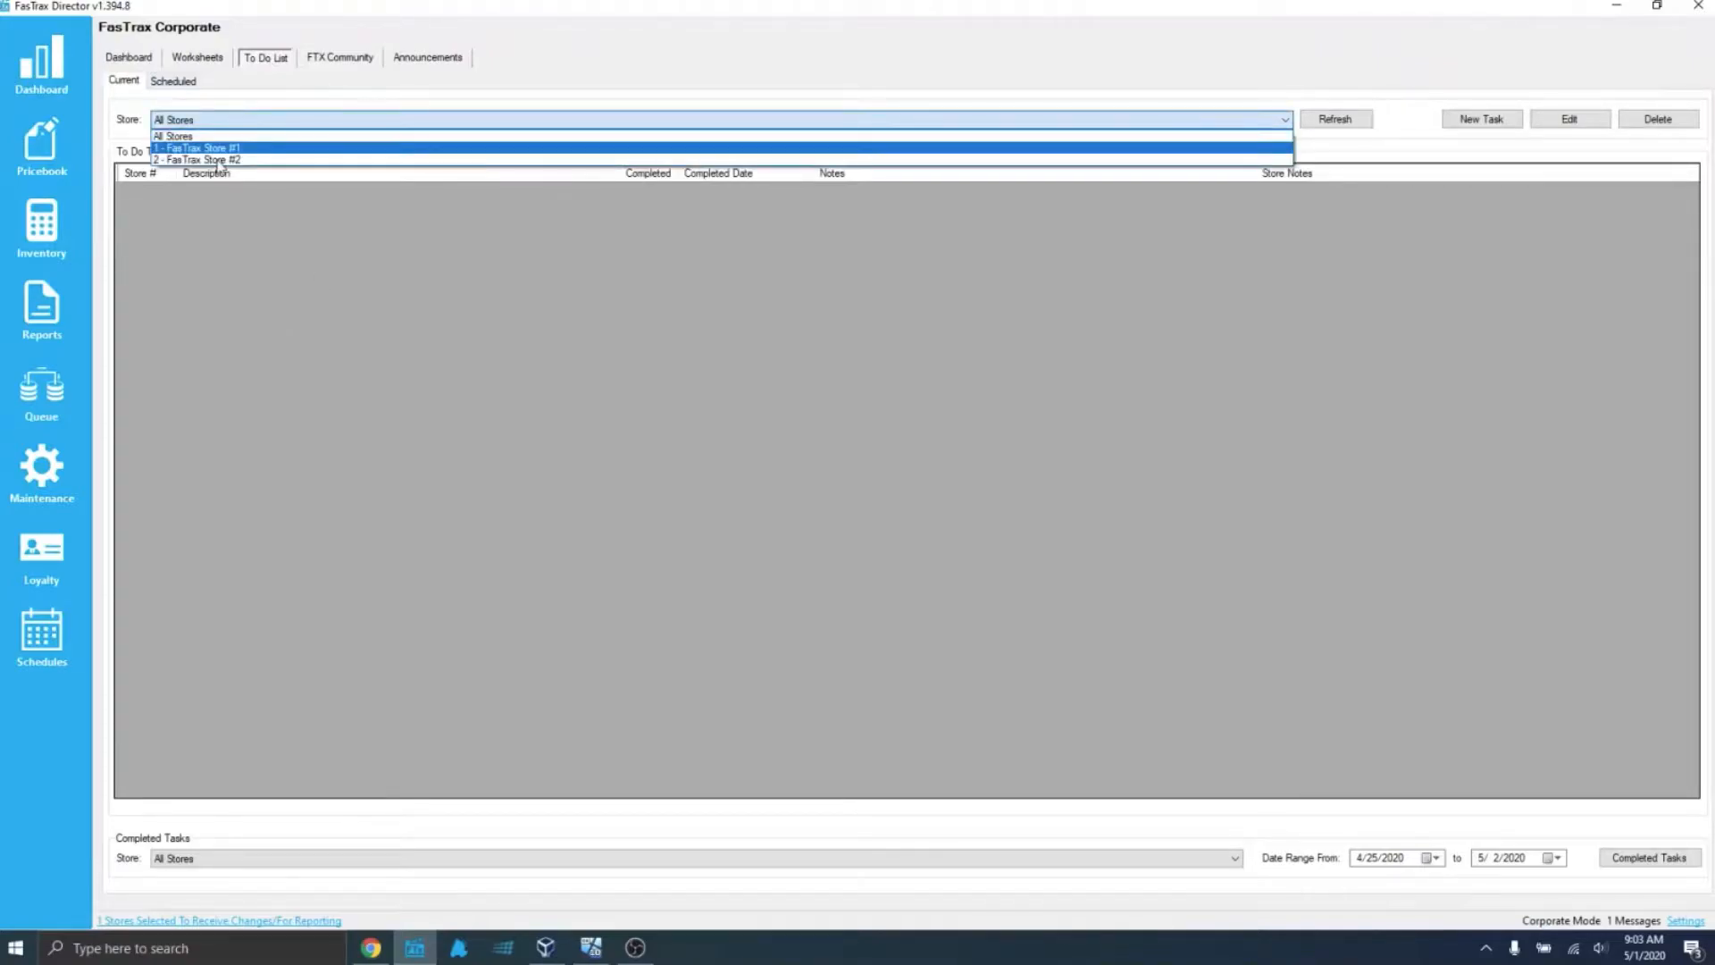
pyautogui.click(234, 137)
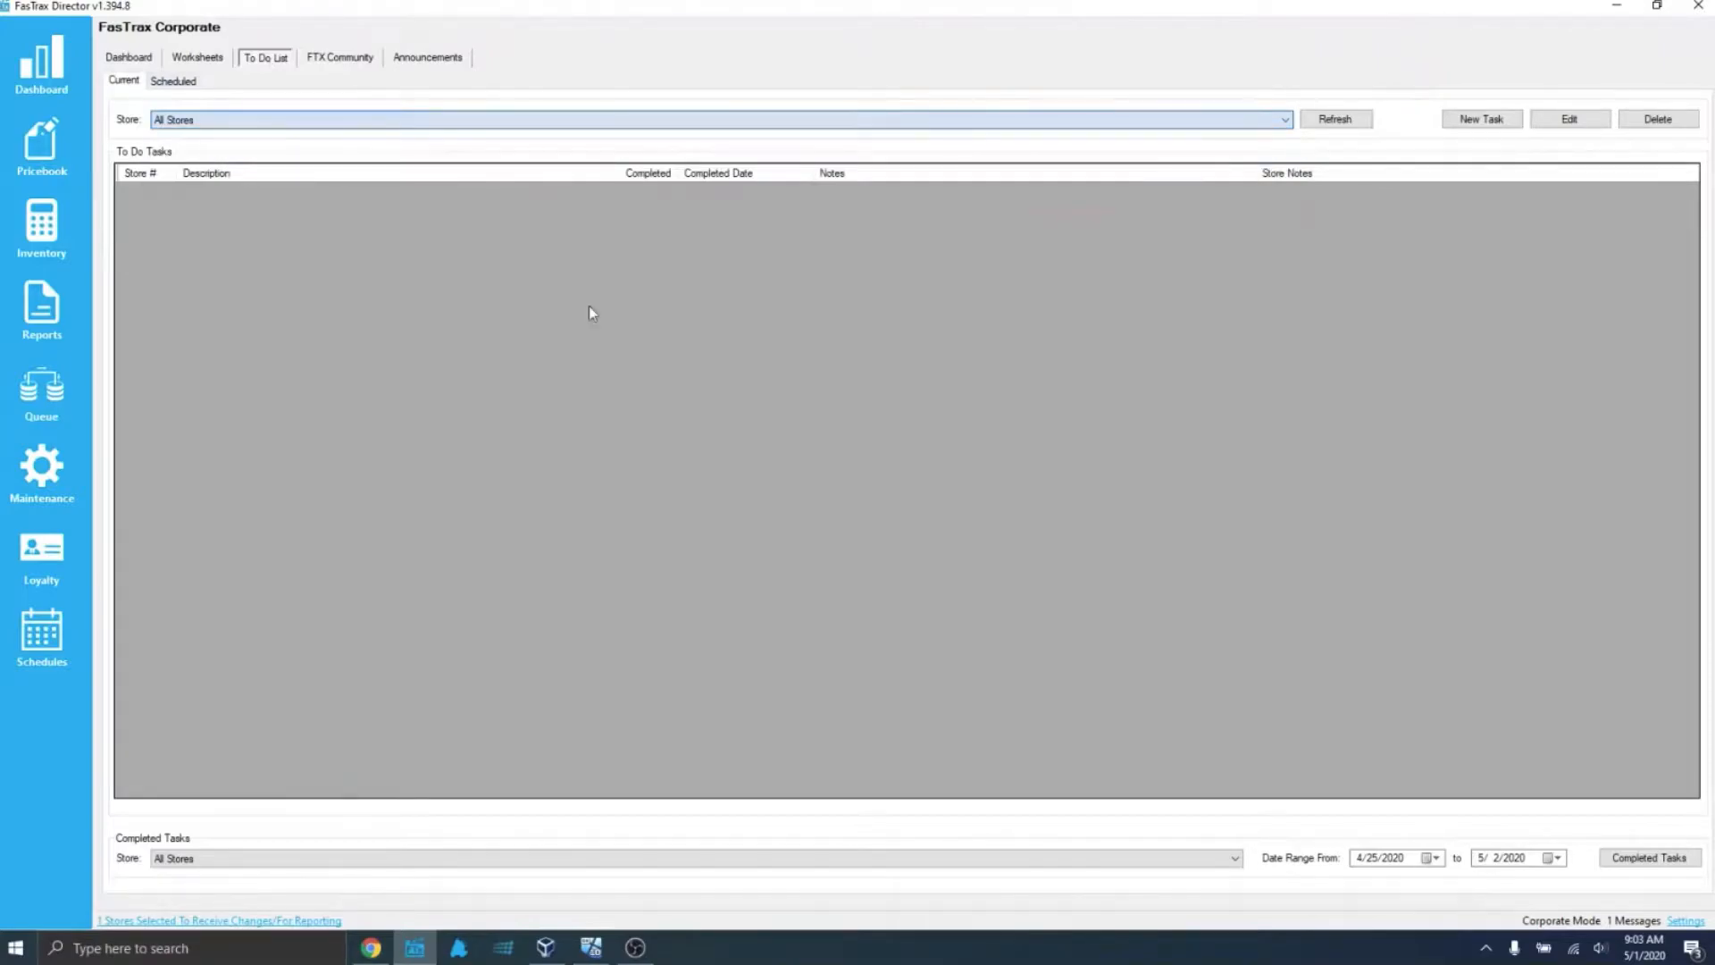
pyautogui.click(431, 124)
pyautogui.click(418, 139)
pyautogui.click(1353, 123)
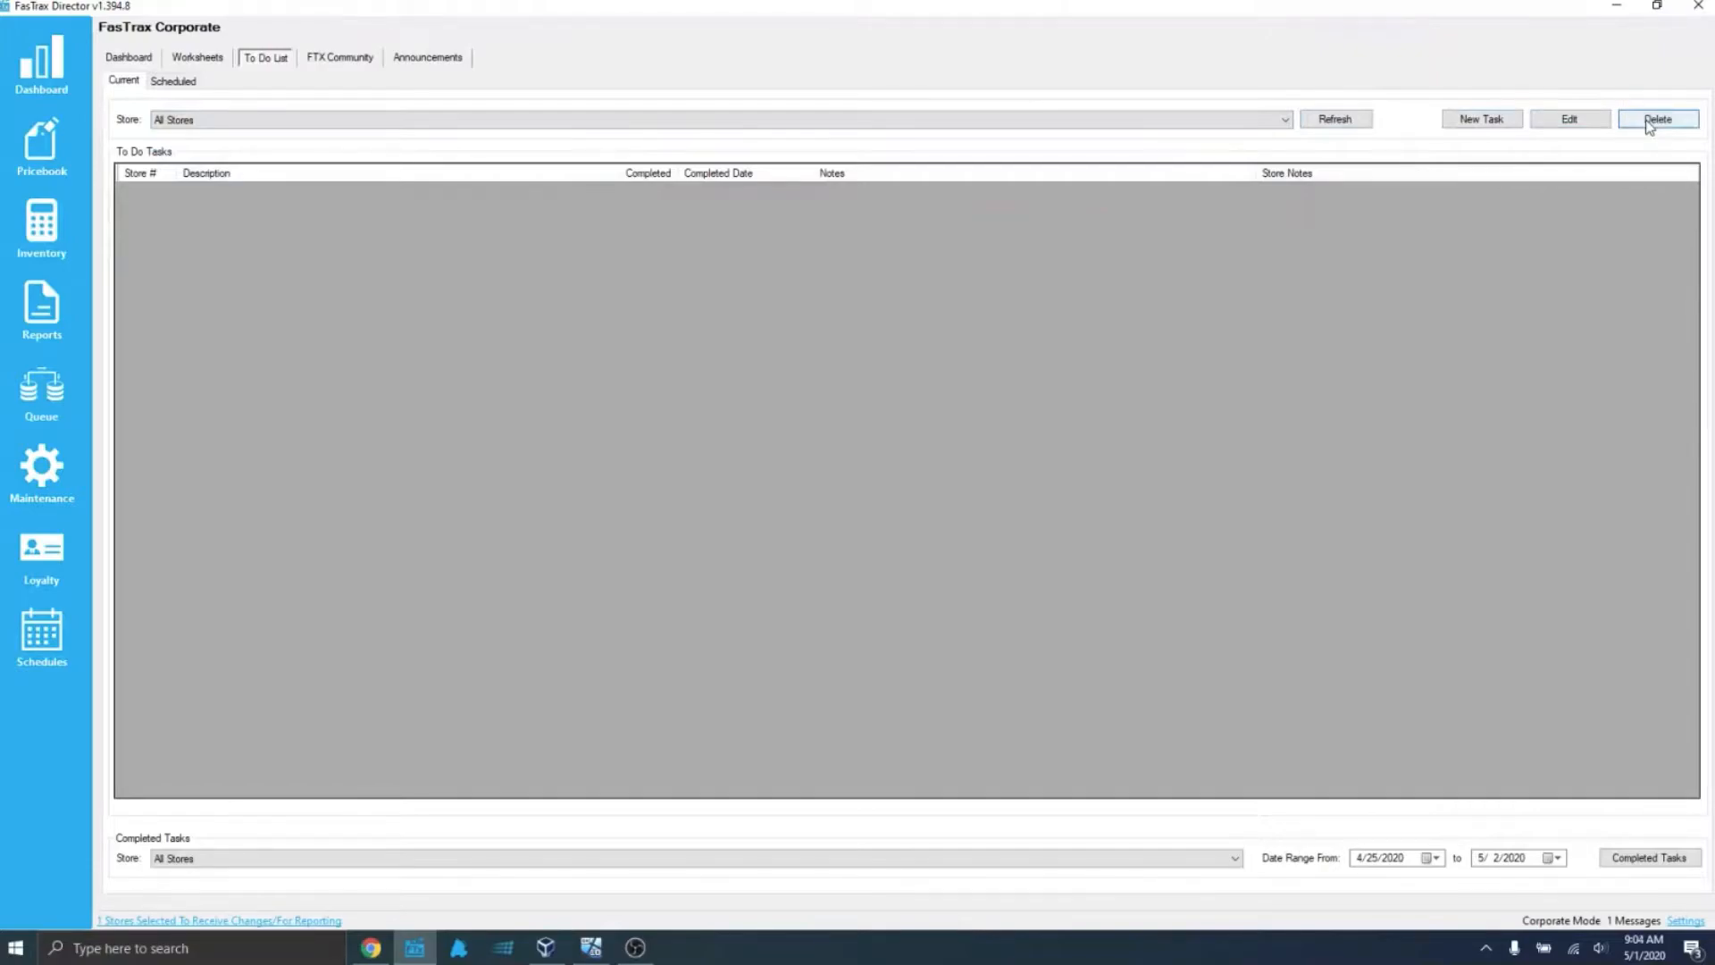
# Display the completed to-do tasks of all stores for 4/25/2020 to 5/2/2020
pyautogui.click(1209, 861)
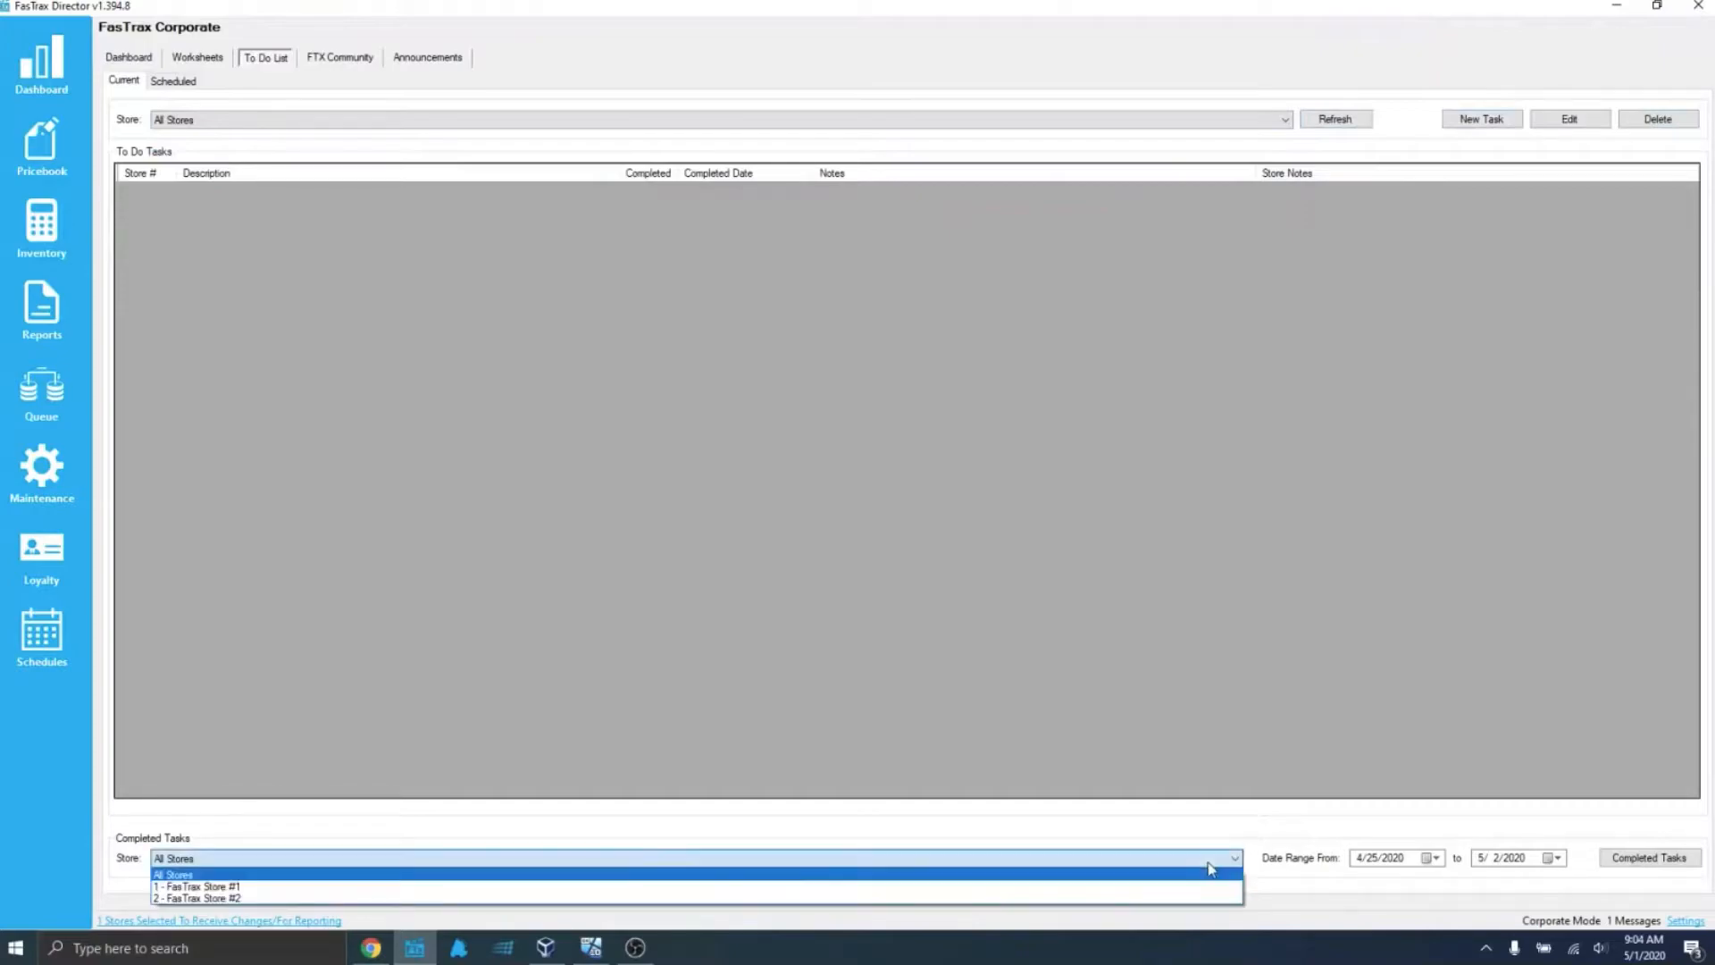
pyautogui.click(1553, 902)
pyautogui.click(1634, 863)
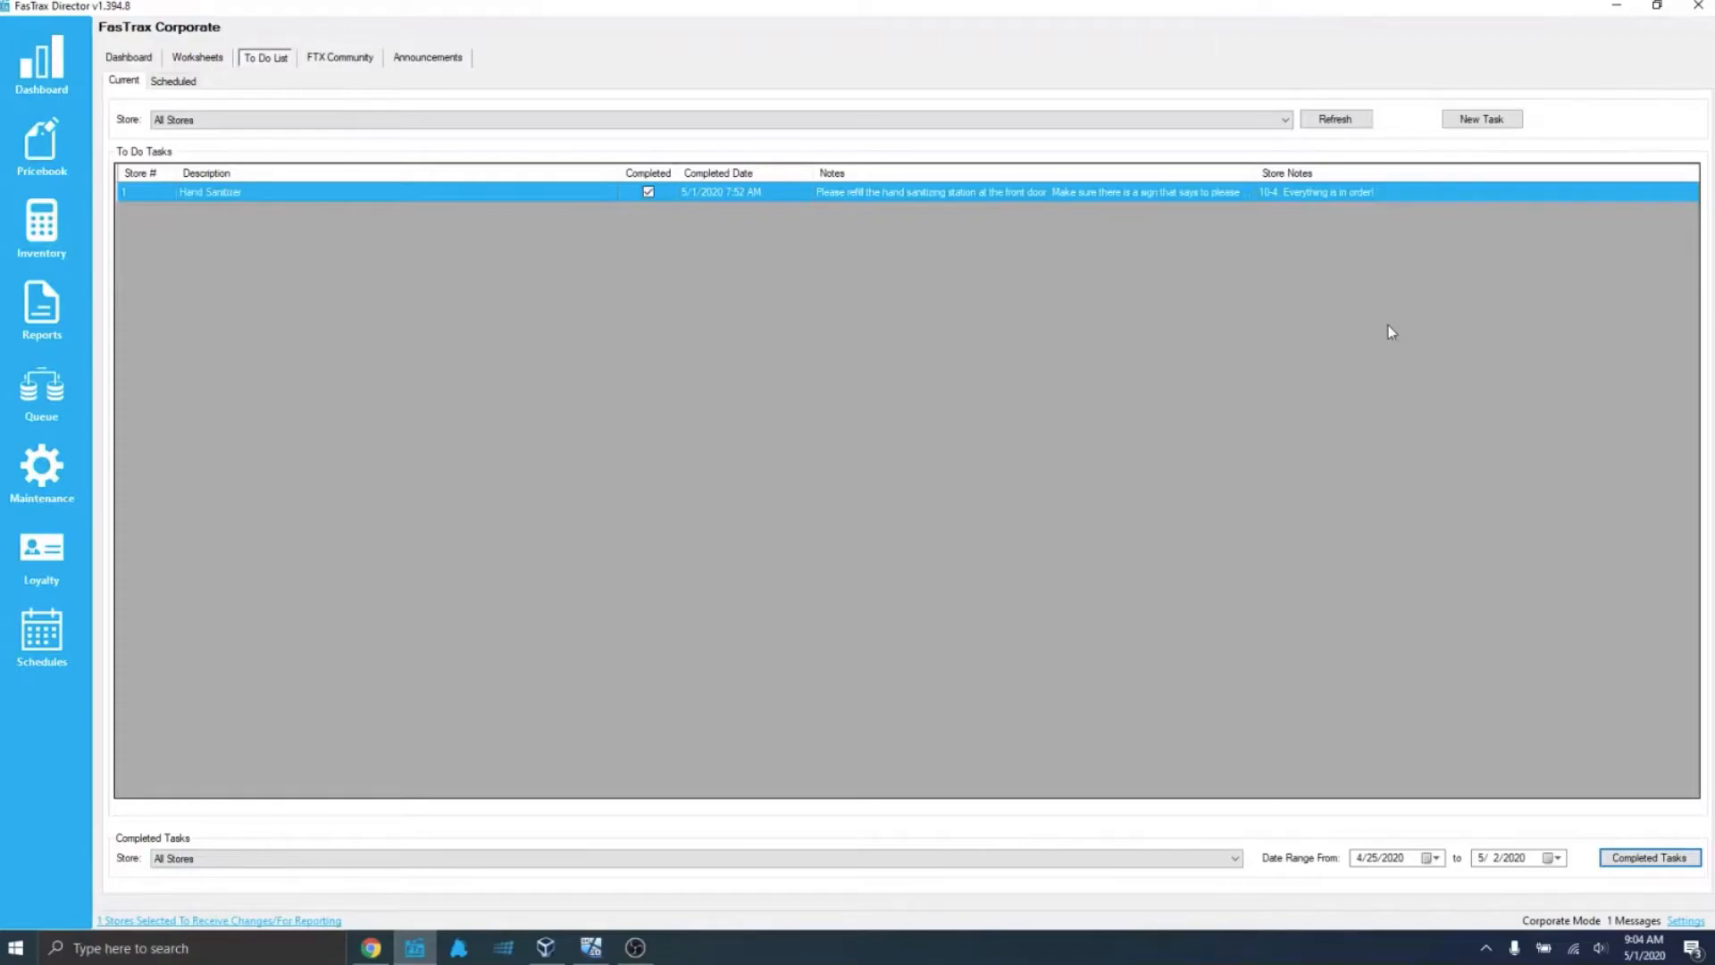
# Start a new manual to-do task for FasTrax Store #1 with the description "Make sure sanitizers are in place"
pyautogui.click(1473, 122)
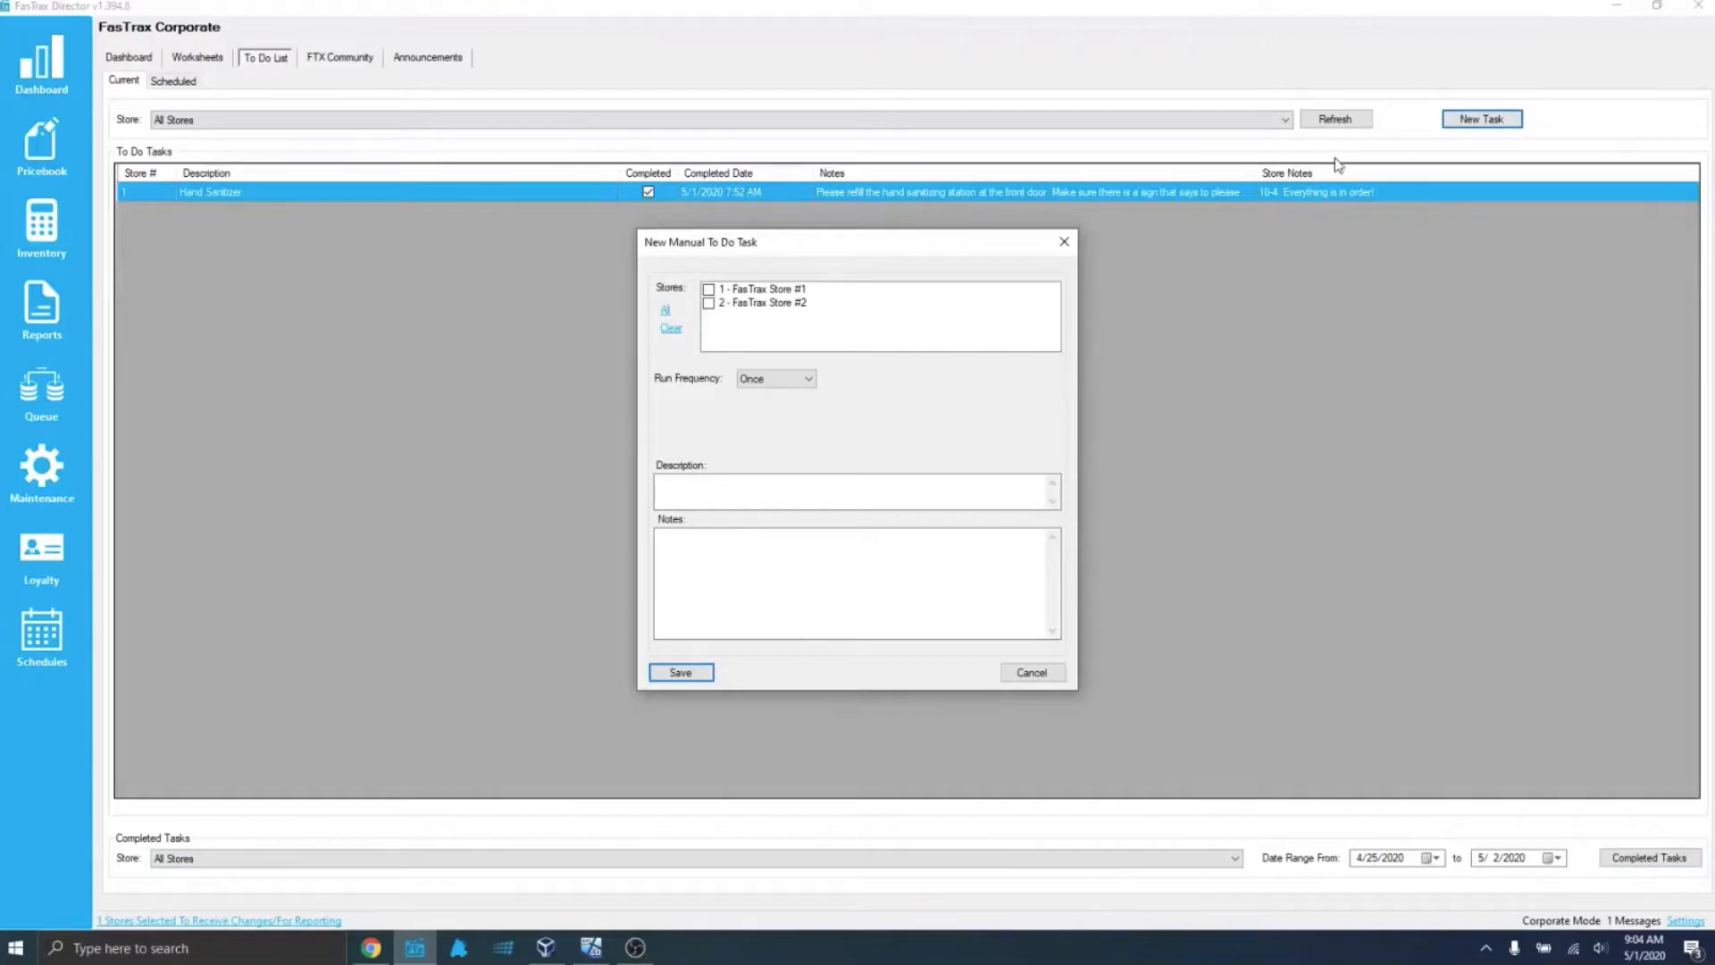
pyautogui.click(708, 291)
pyautogui.click(709, 291)
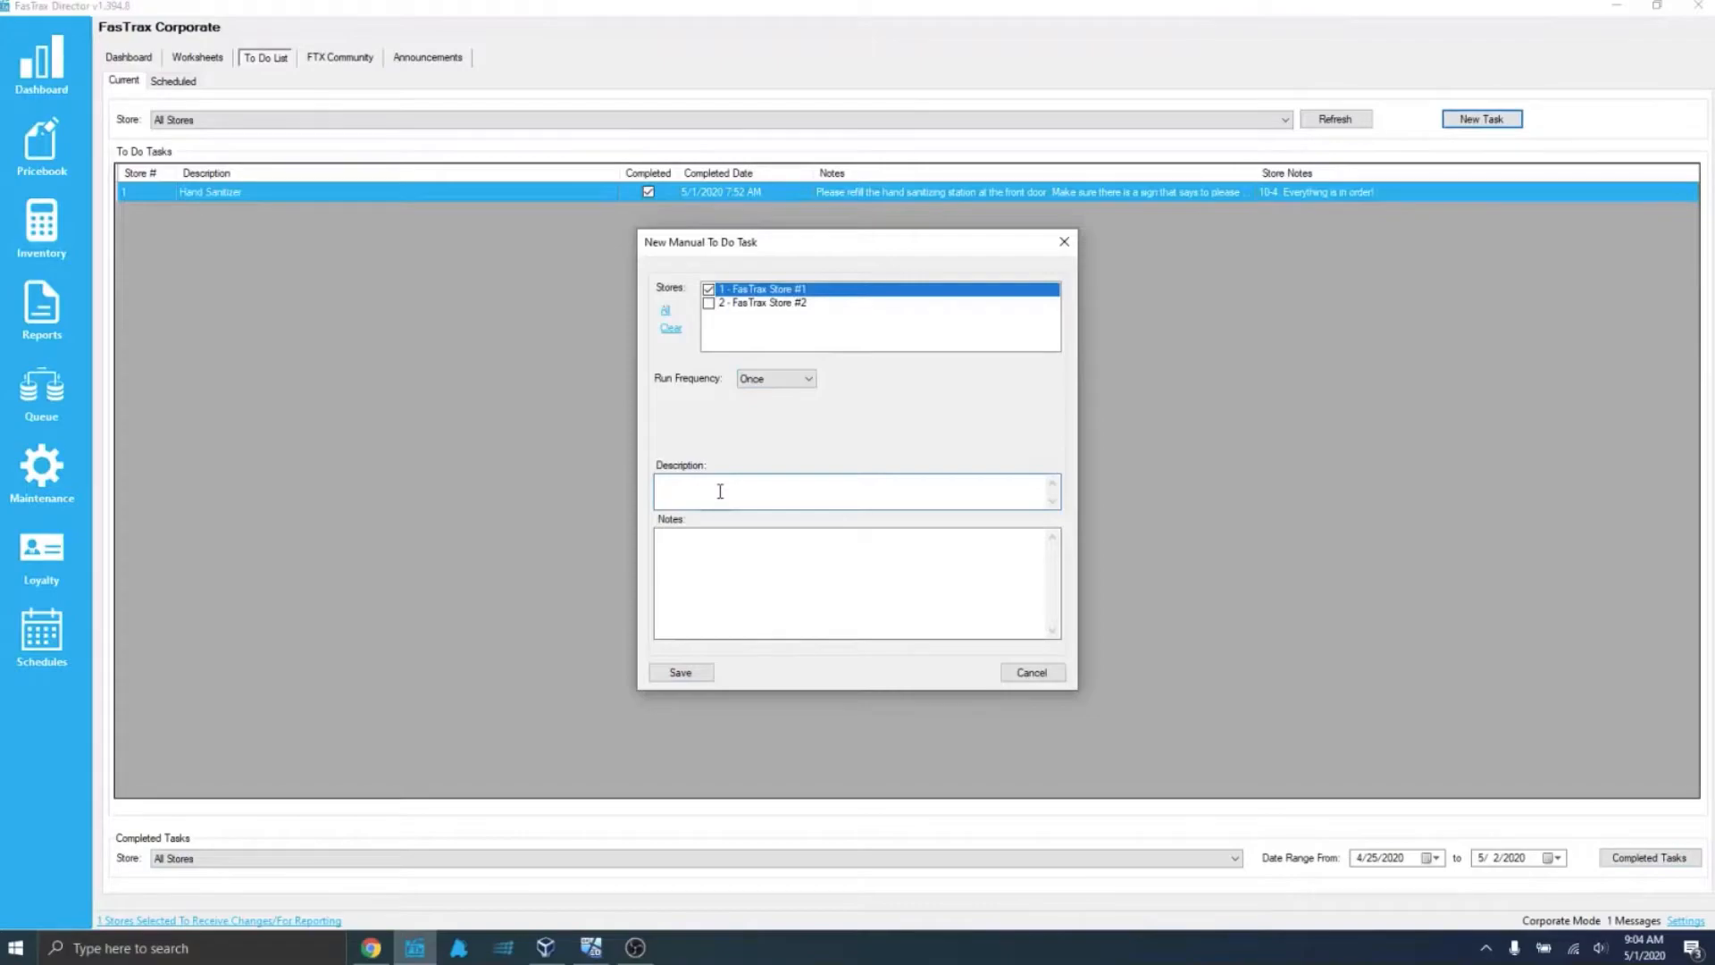
pyautogui.write('Make sure sanitizers are in place')
# Add the notes "Make sure sanitizers are in place at the door and at the register" and save the task
pyautogui.click(785, 613)
pyautogui.write('Make sure sanitizers are in')
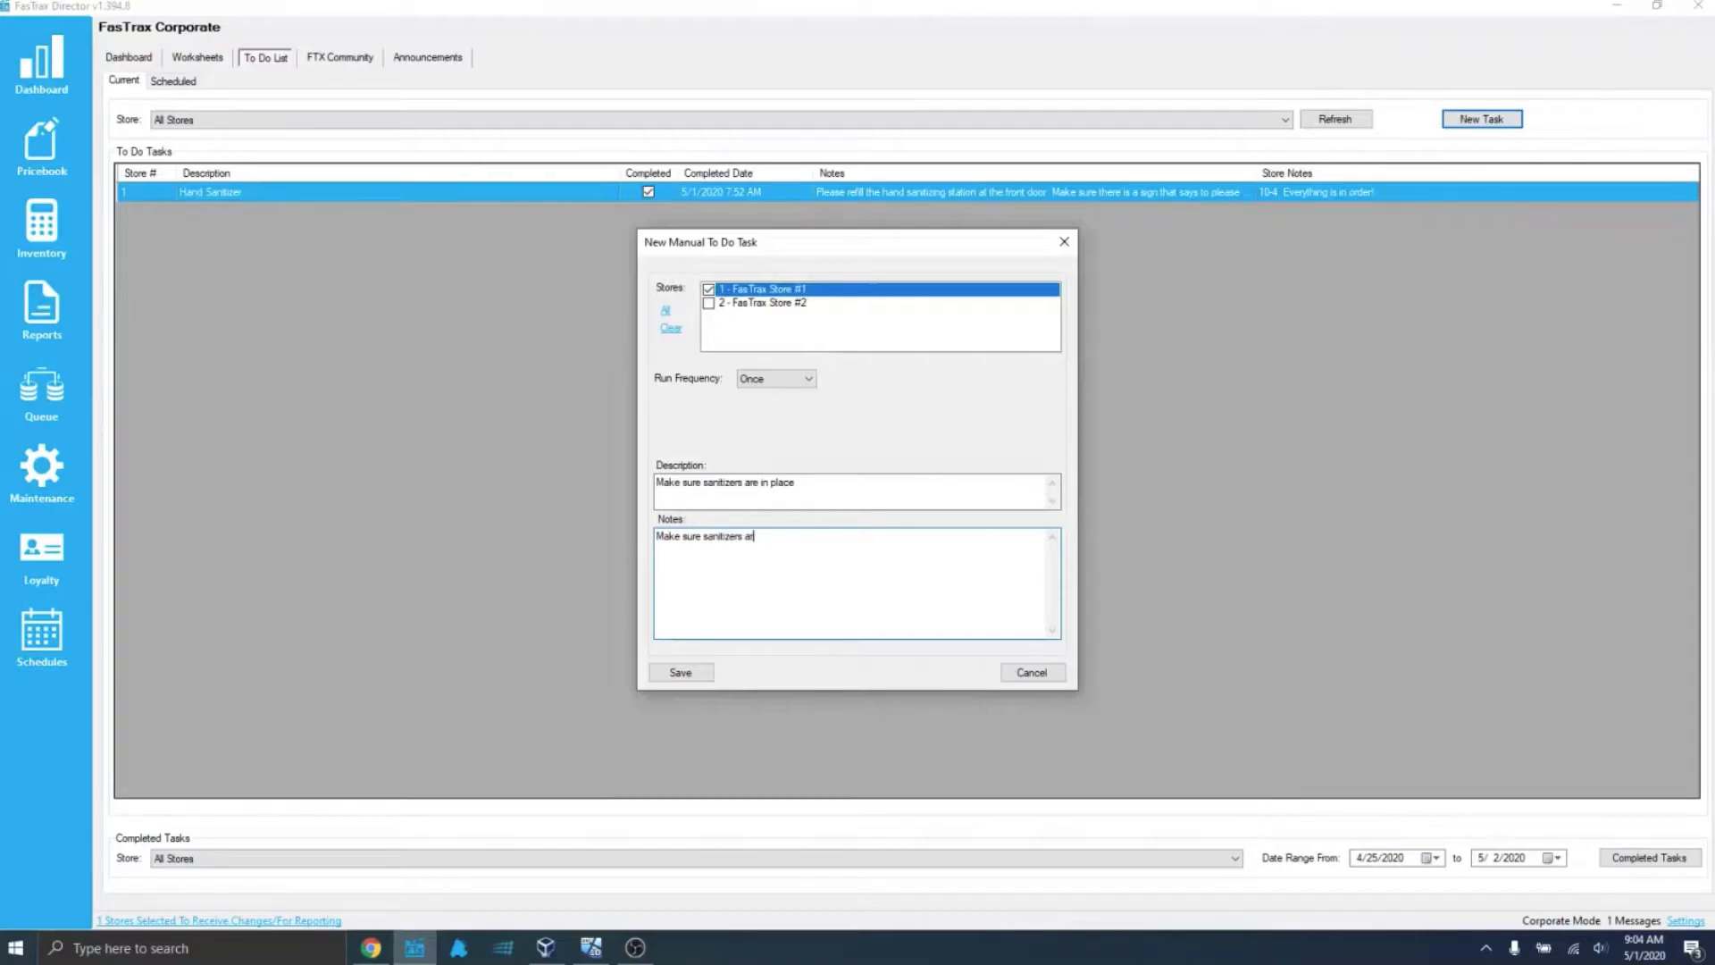
pyautogui.write(' place at the door and at the register')
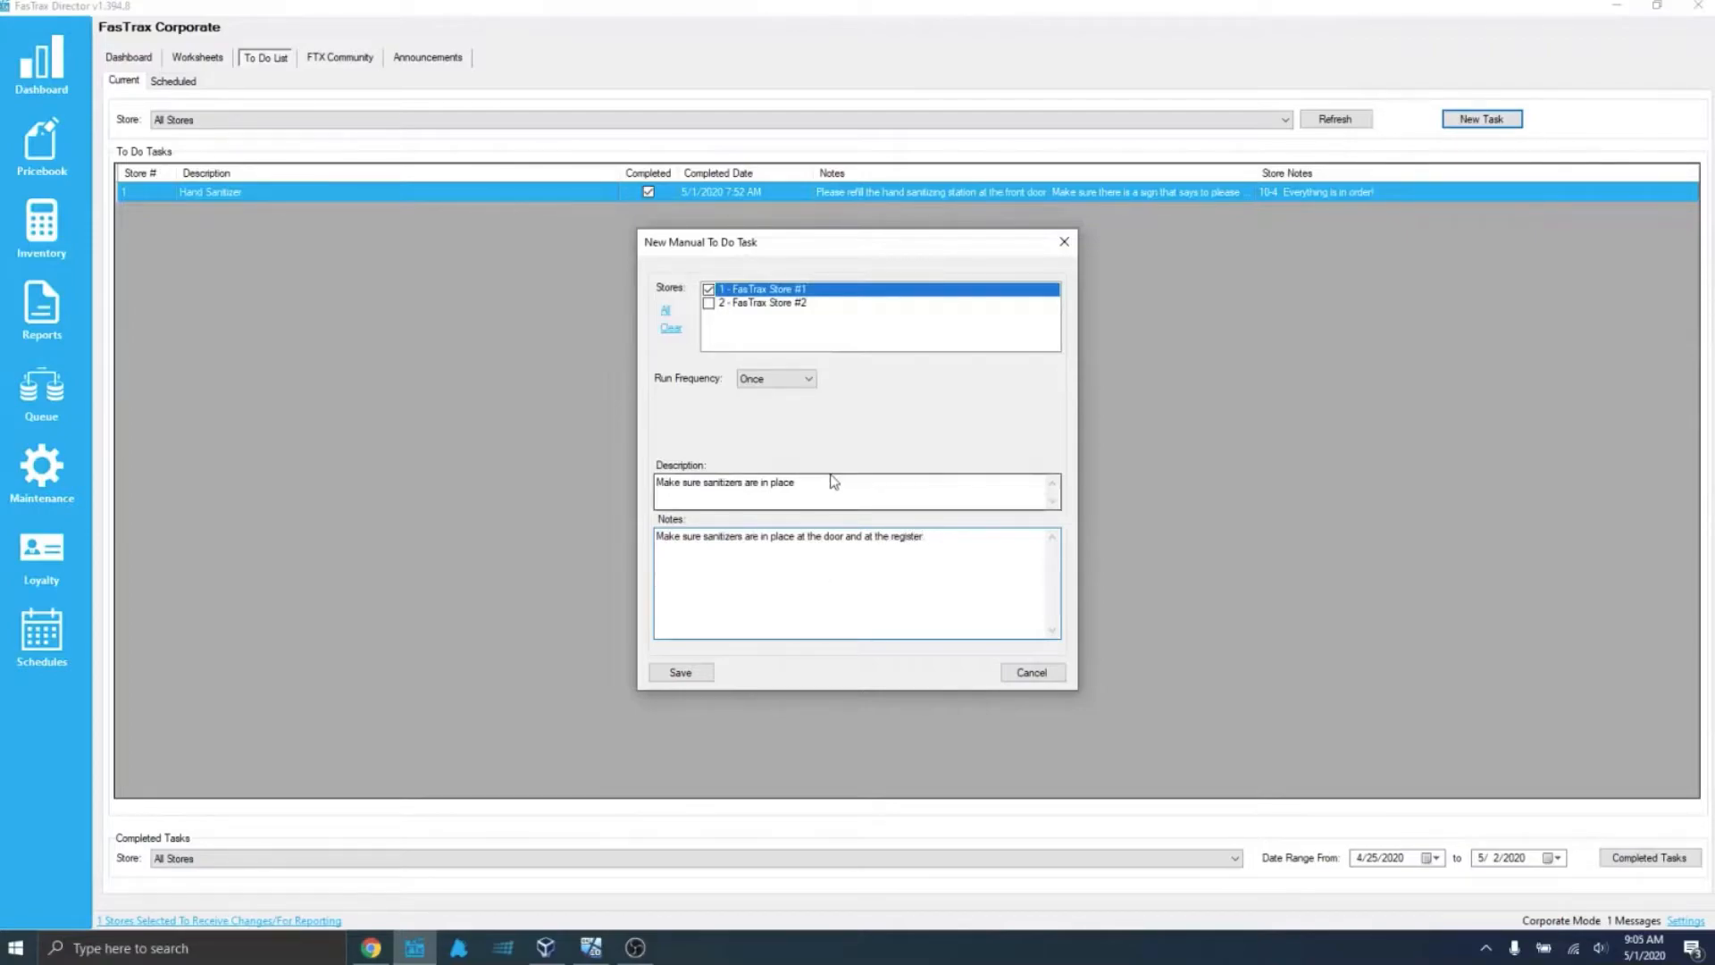
pyautogui.moveTo(830, 481); pyautogui.dragTo(516, 516)
pyautogui.moveTo(927, 537); pyautogui.dragTo(678, 535)
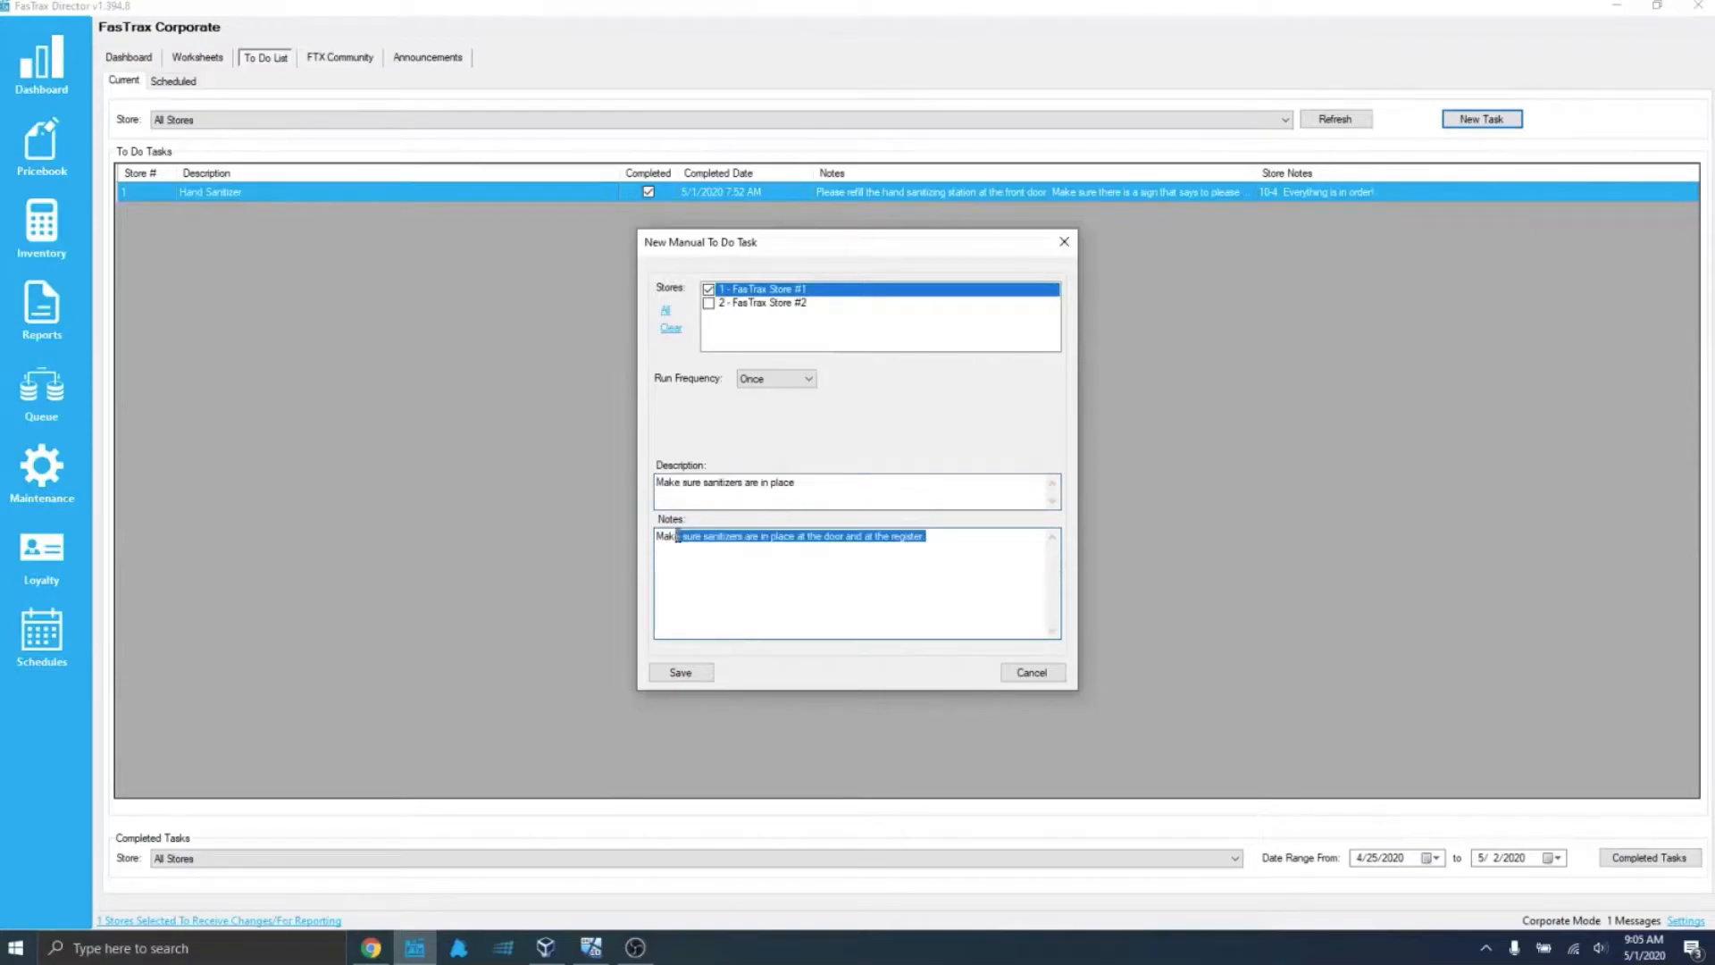
pyautogui.click(880, 572)
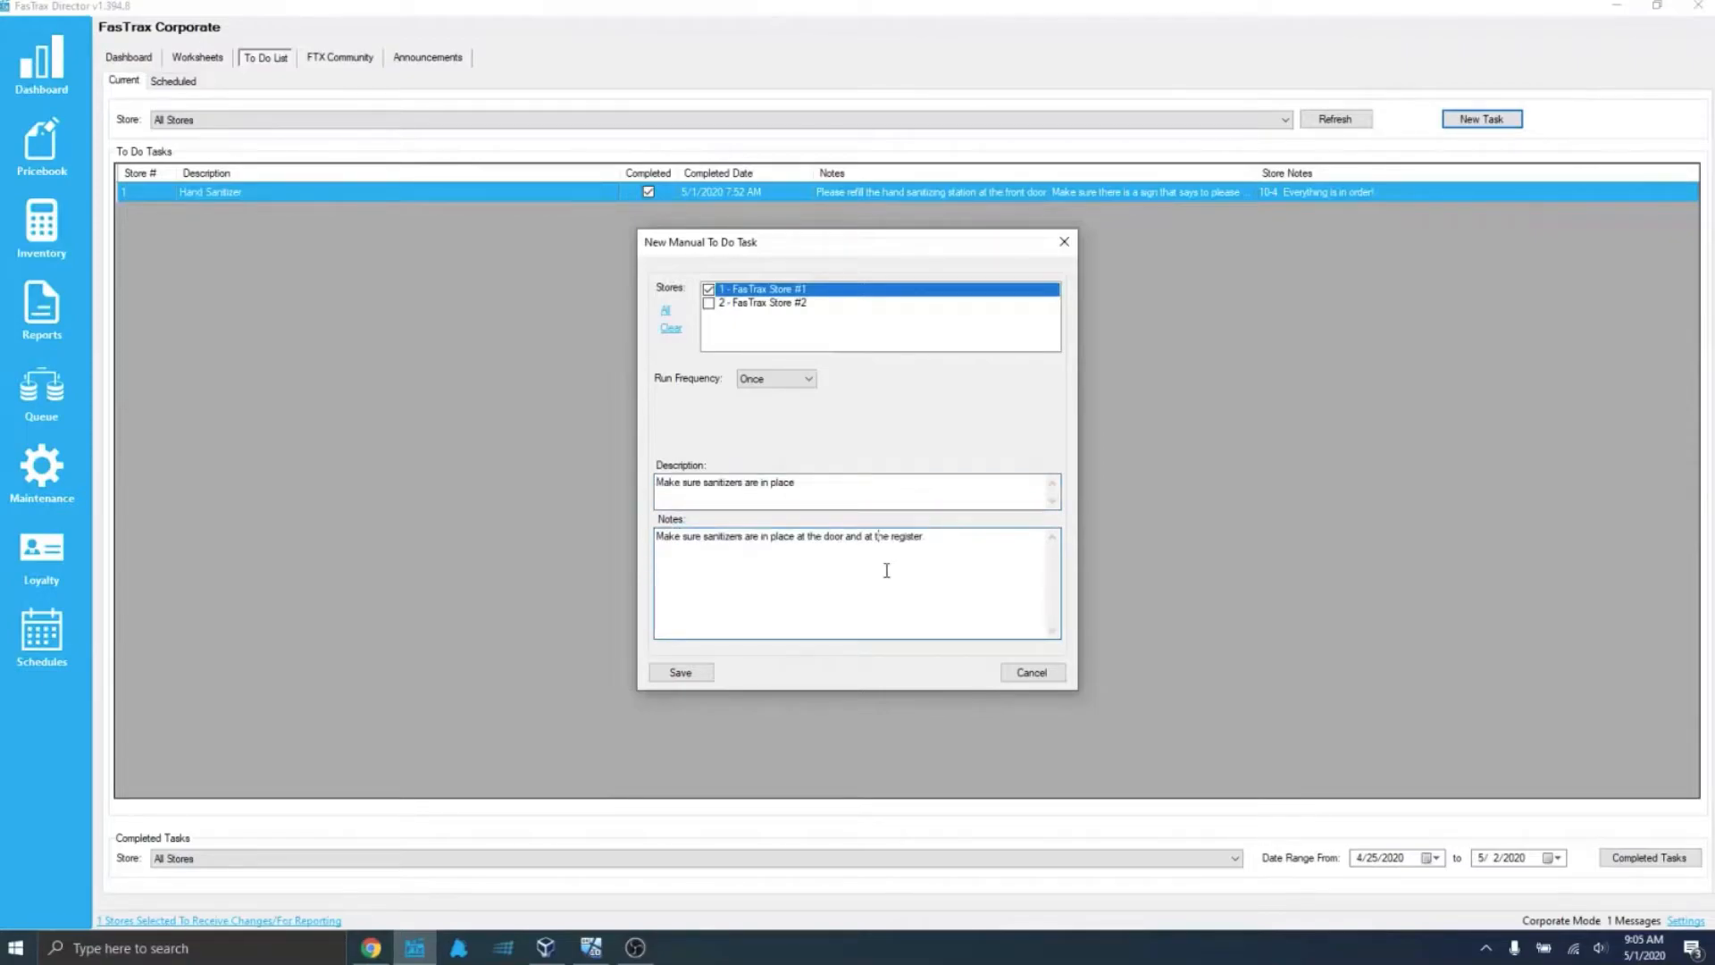
pyautogui.click(696, 672)
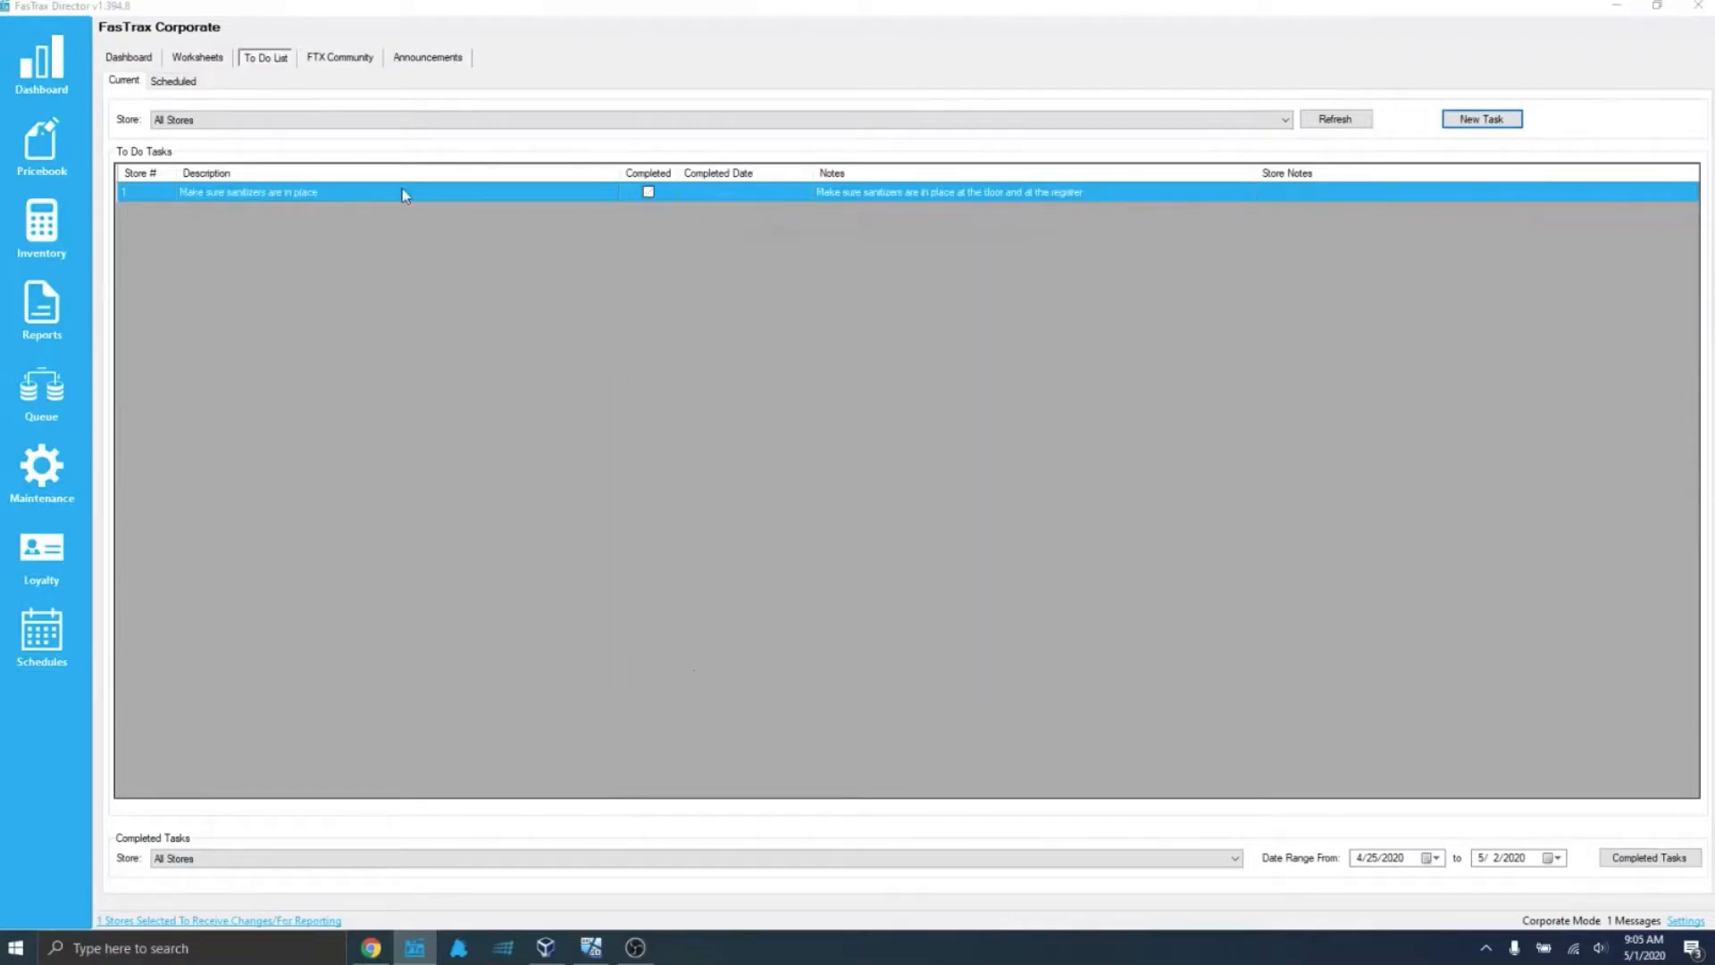
# Open the sanitizer task for editing to view its fields, and close it without making changes
pyautogui.click(289, 201)
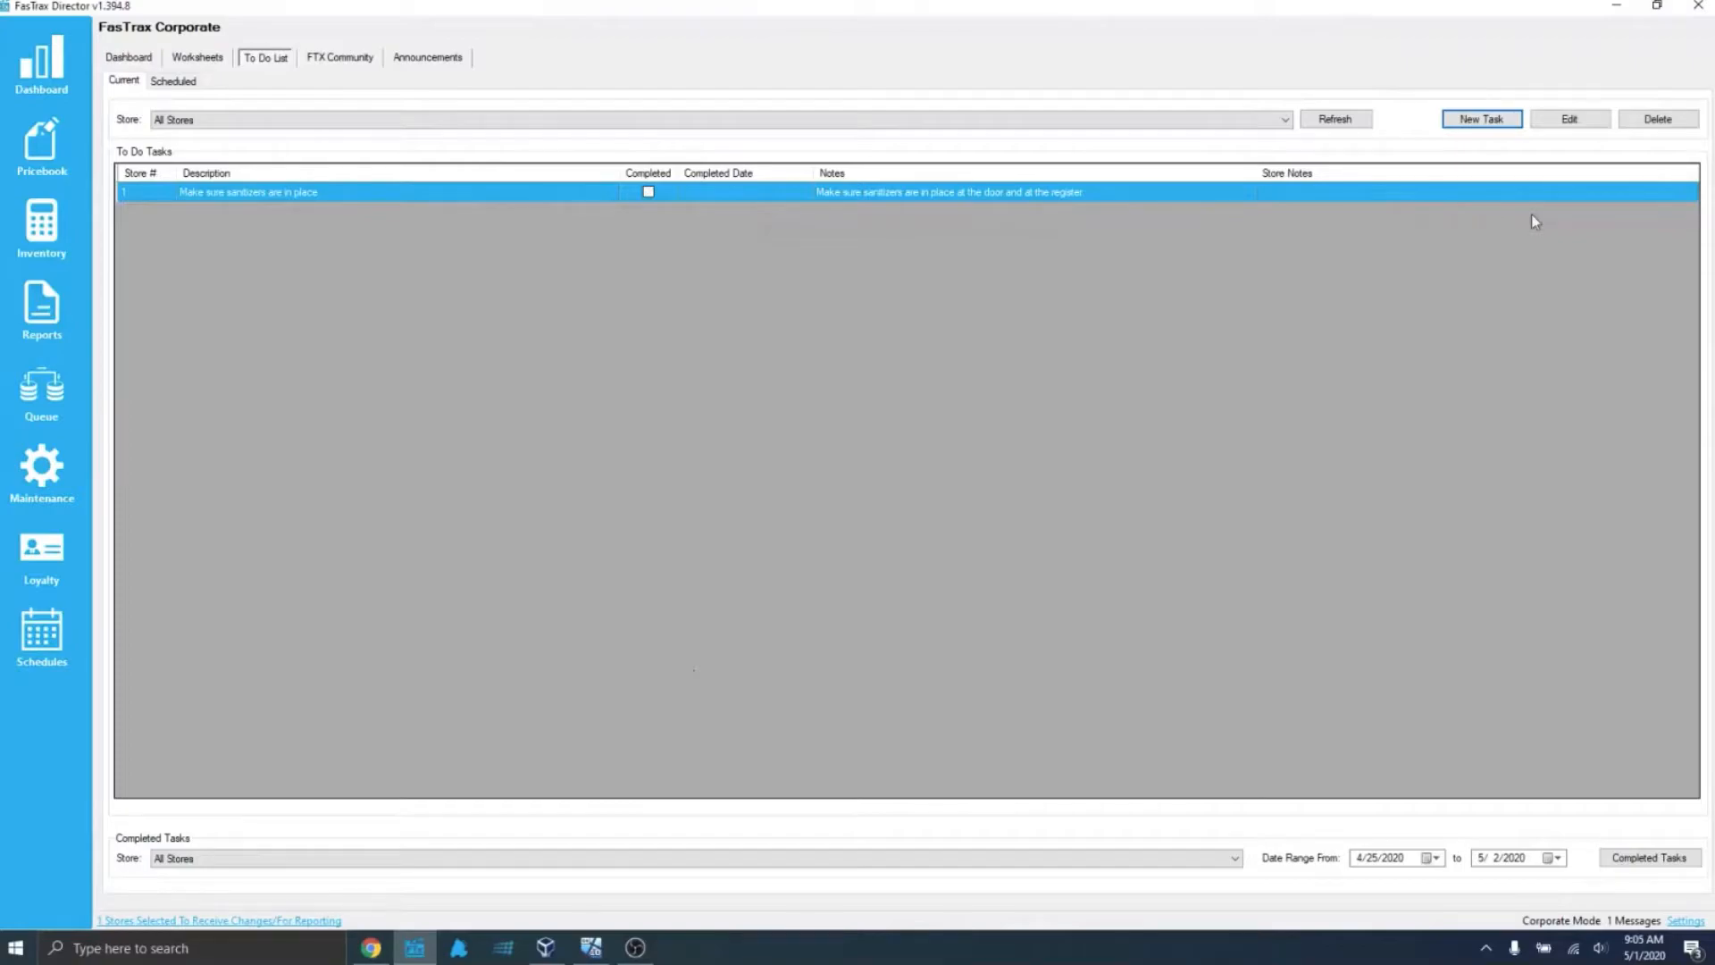
pyautogui.click(1595, 119)
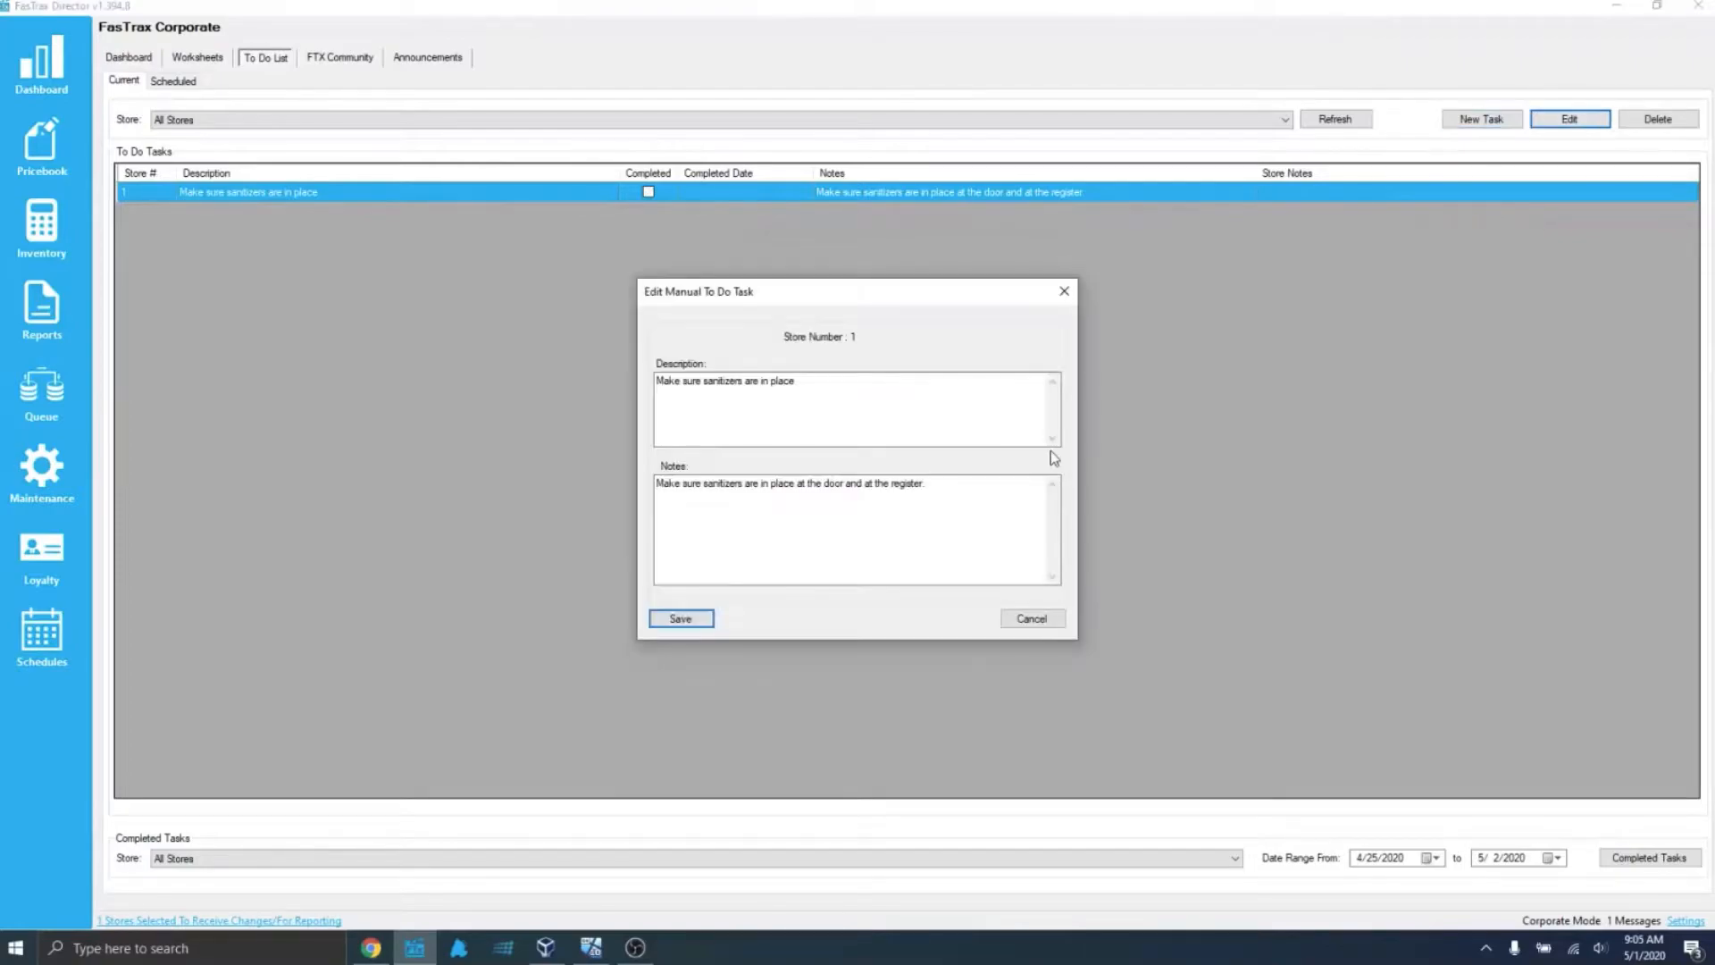
pyautogui.click(1064, 293)
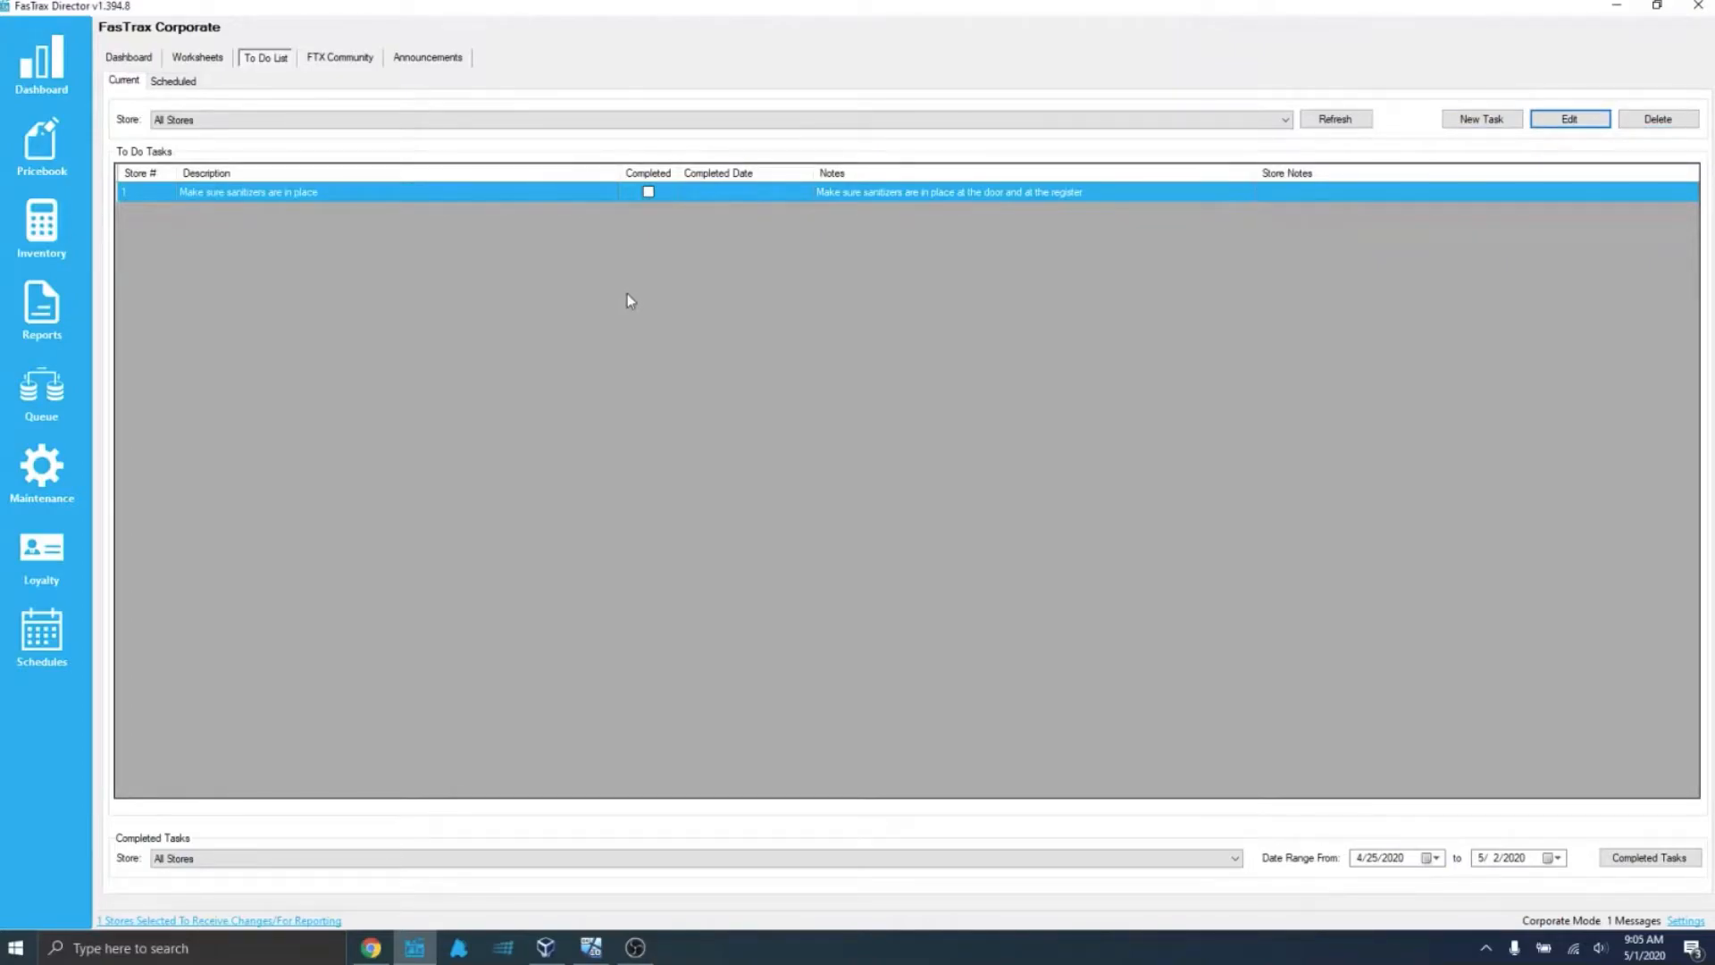
# Send the queued ToDo update to store 1 immediately and close the update status
pyautogui.click(69, 376)
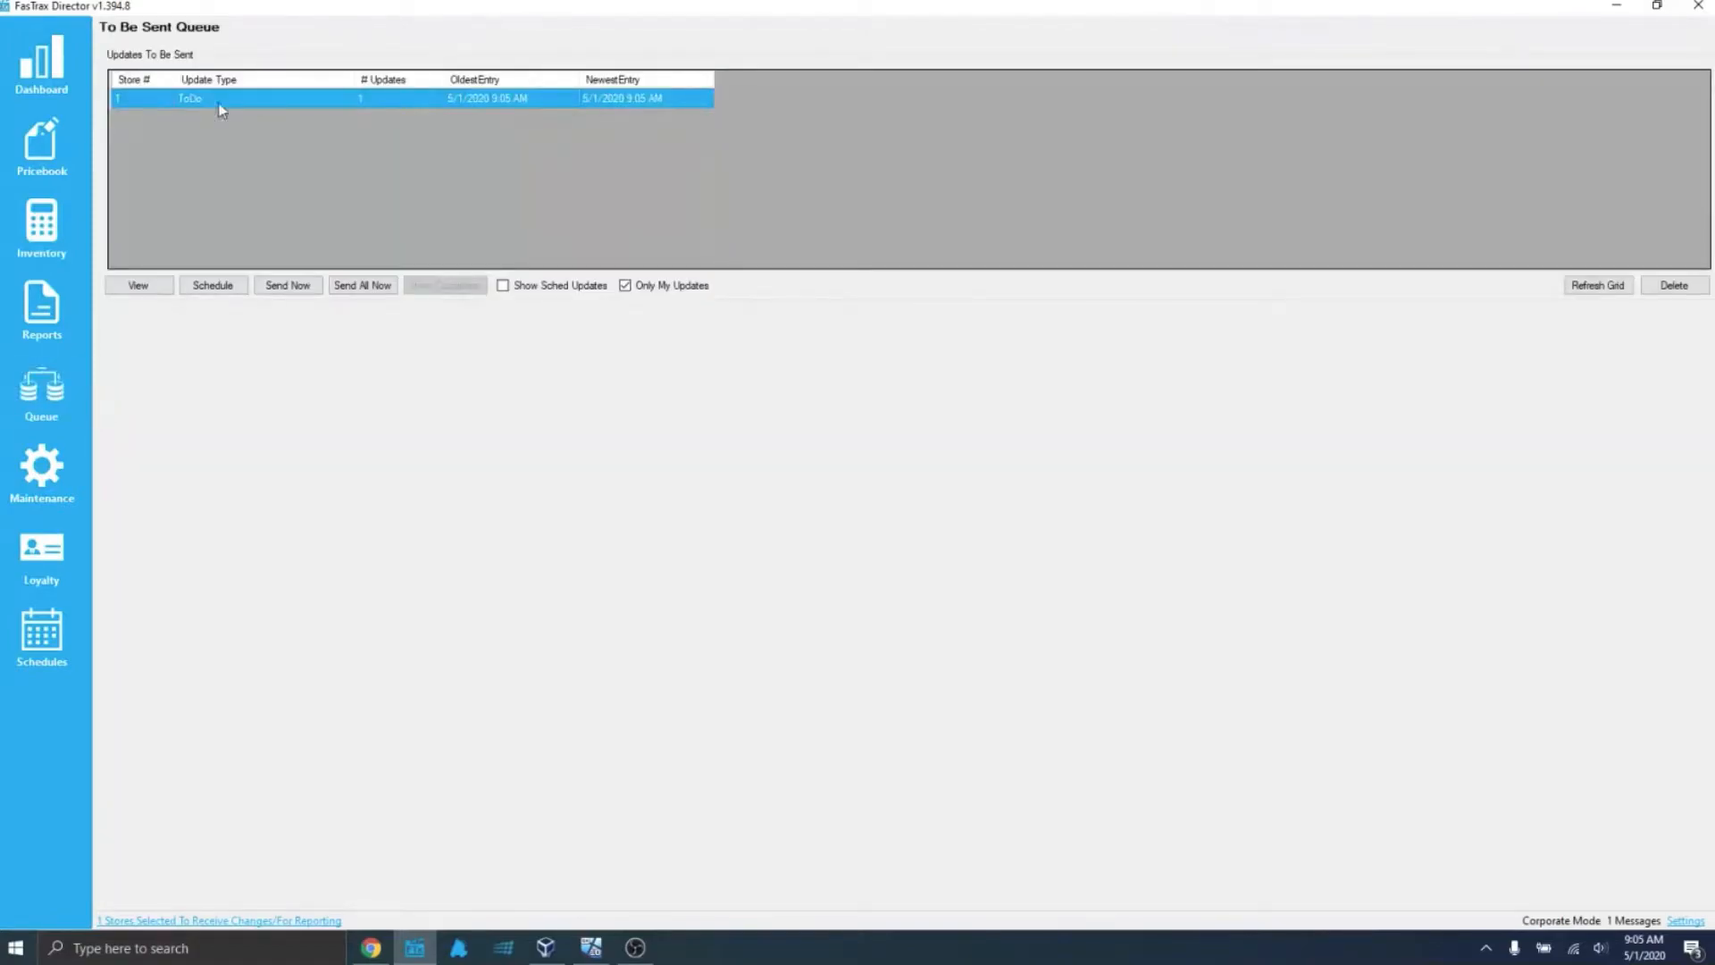
pyautogui.click(287, 285)
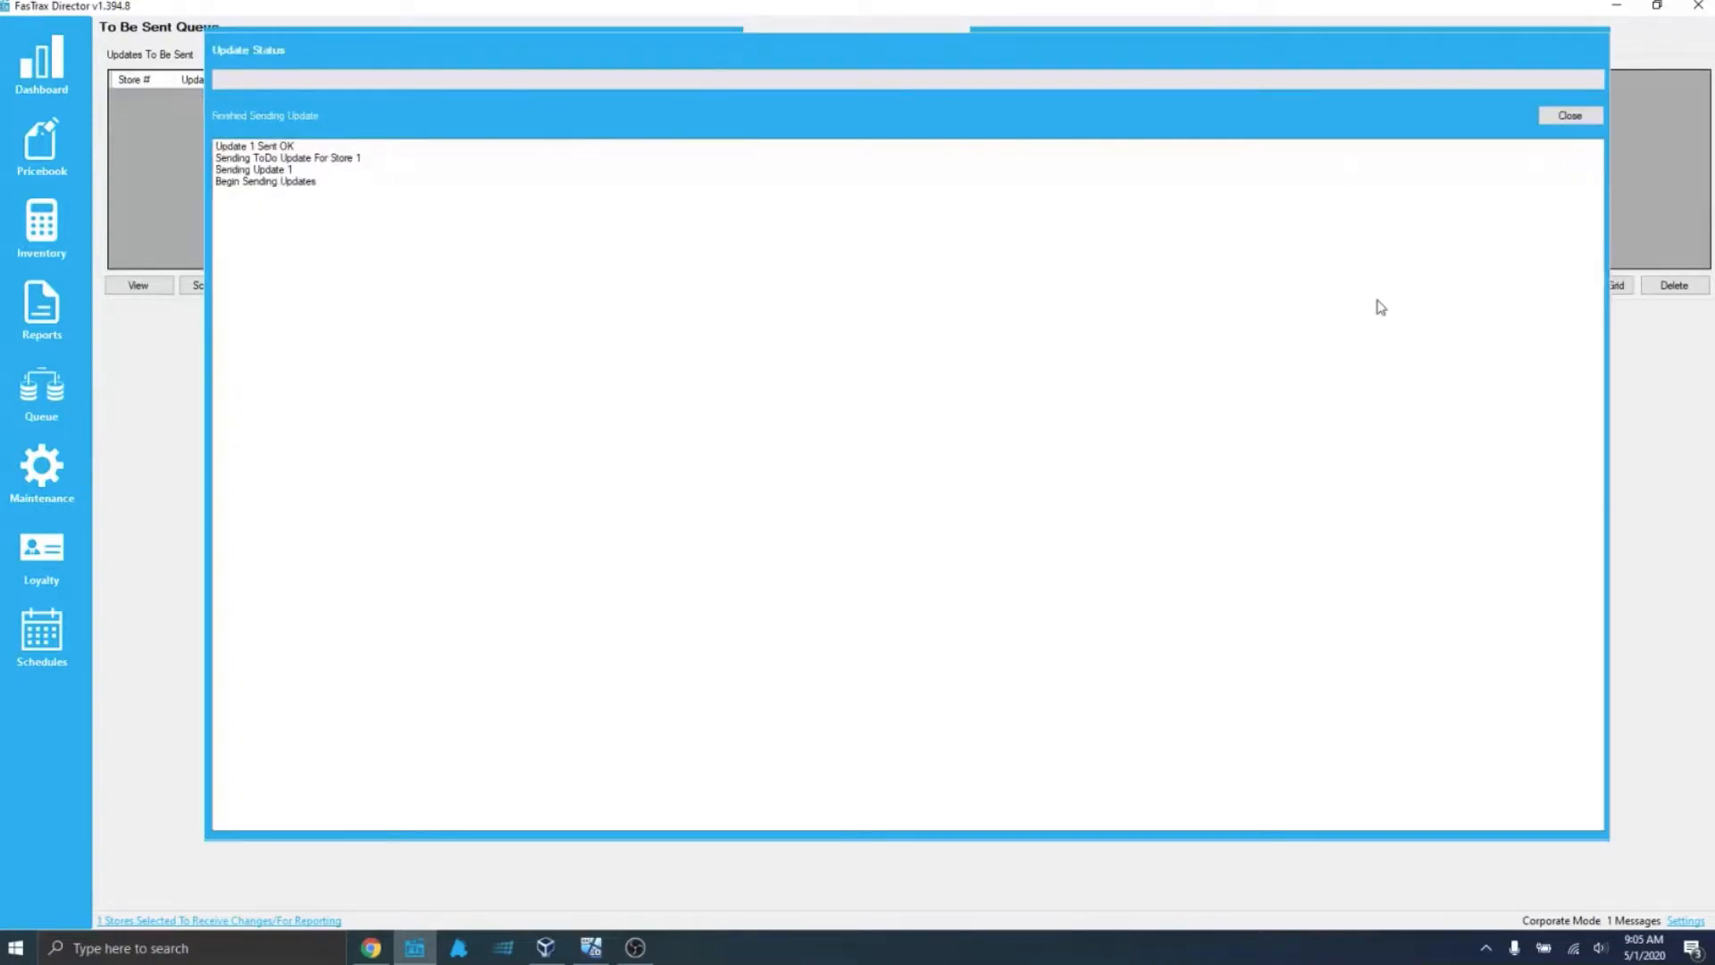
pyautogui.click(1574, 116)
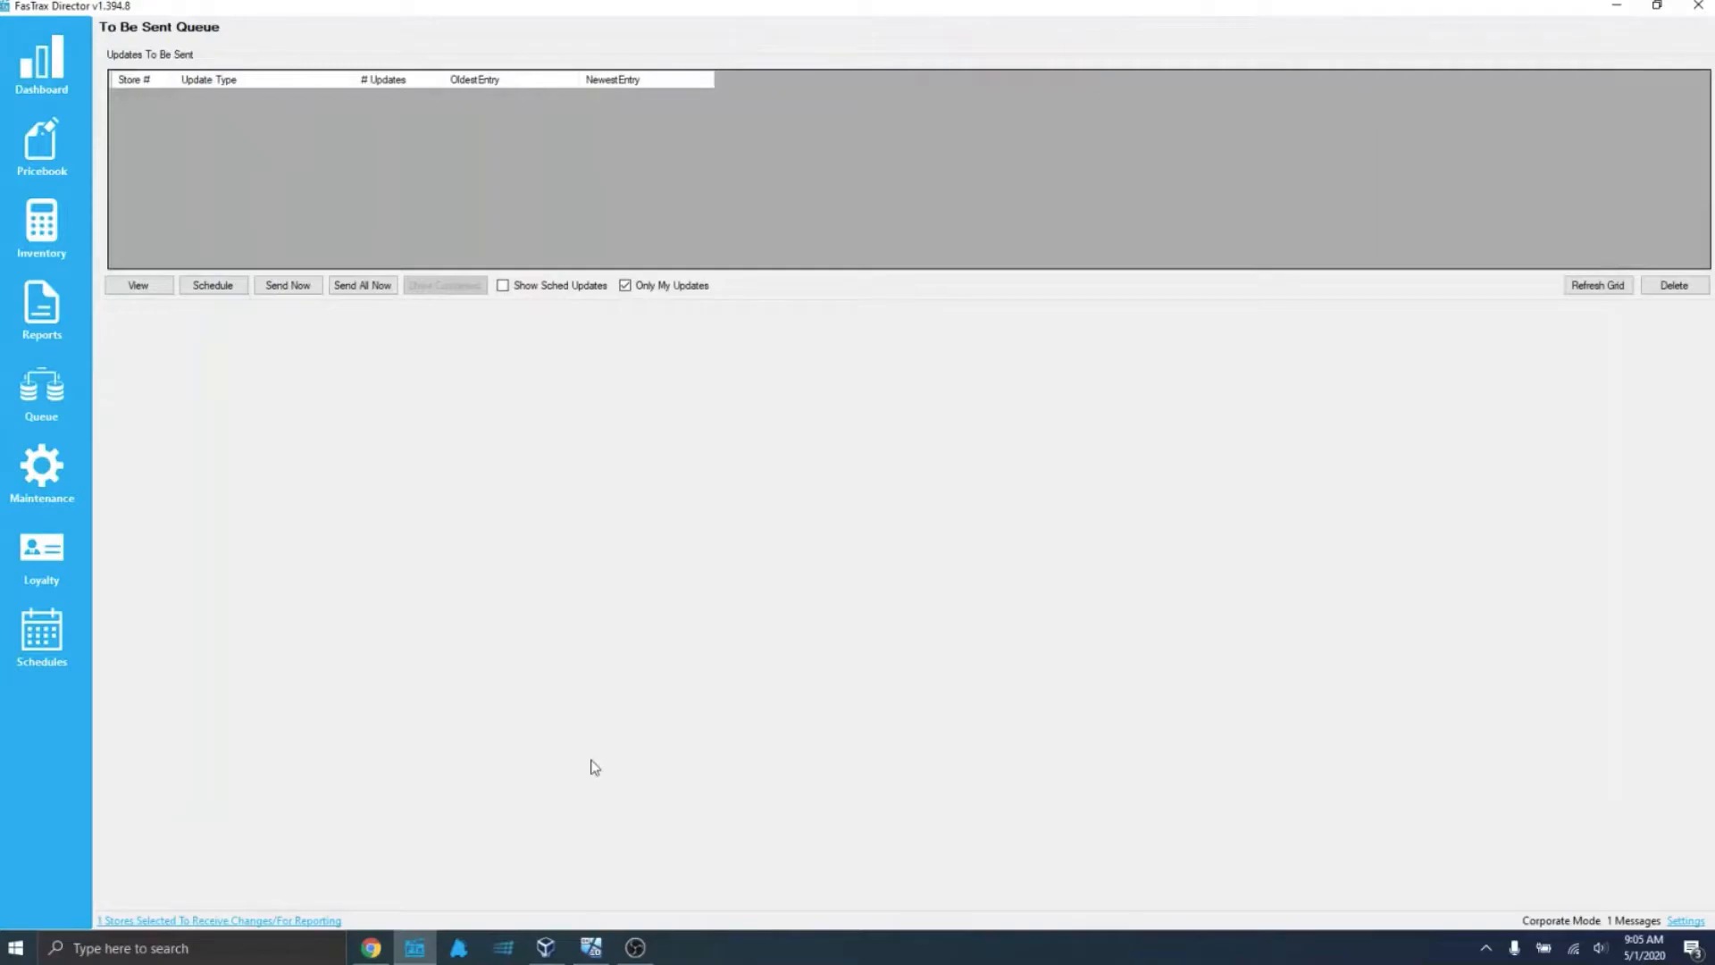
# Switch to the Windows 10 virtual machine in VirtualBox and launch FasTrax POS
pyautogui.click(590, 948)
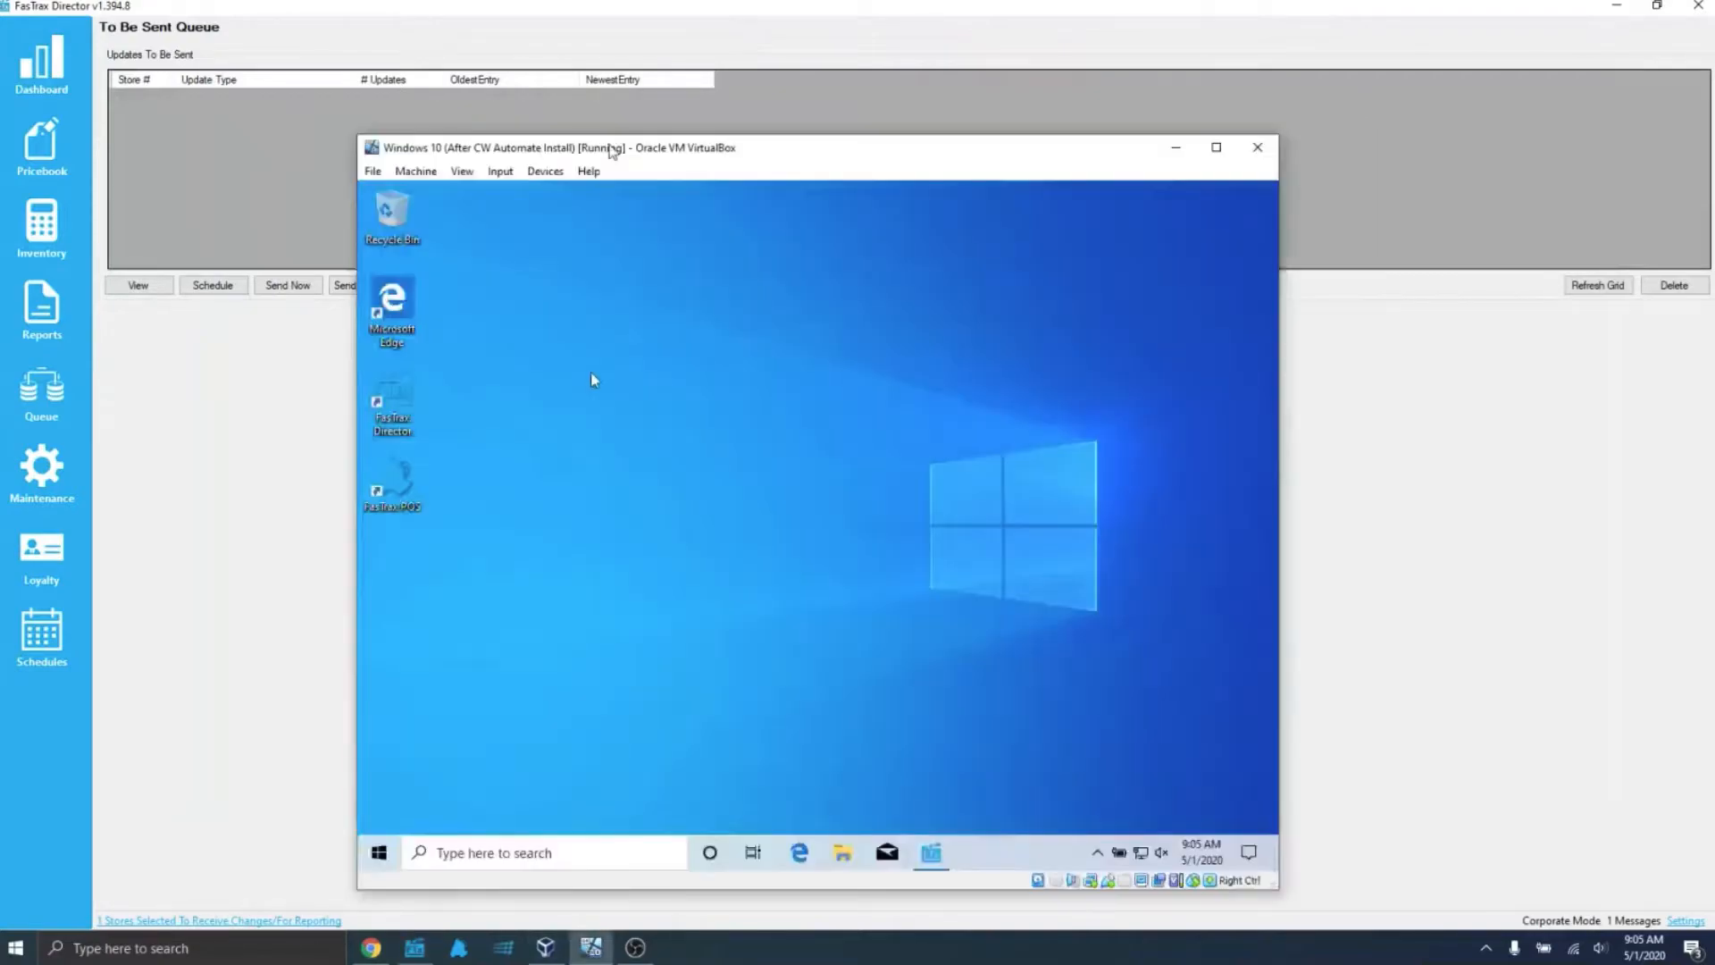
pyautogui.moveTo(616, 150); pyautogui.dragTo(684, 98)
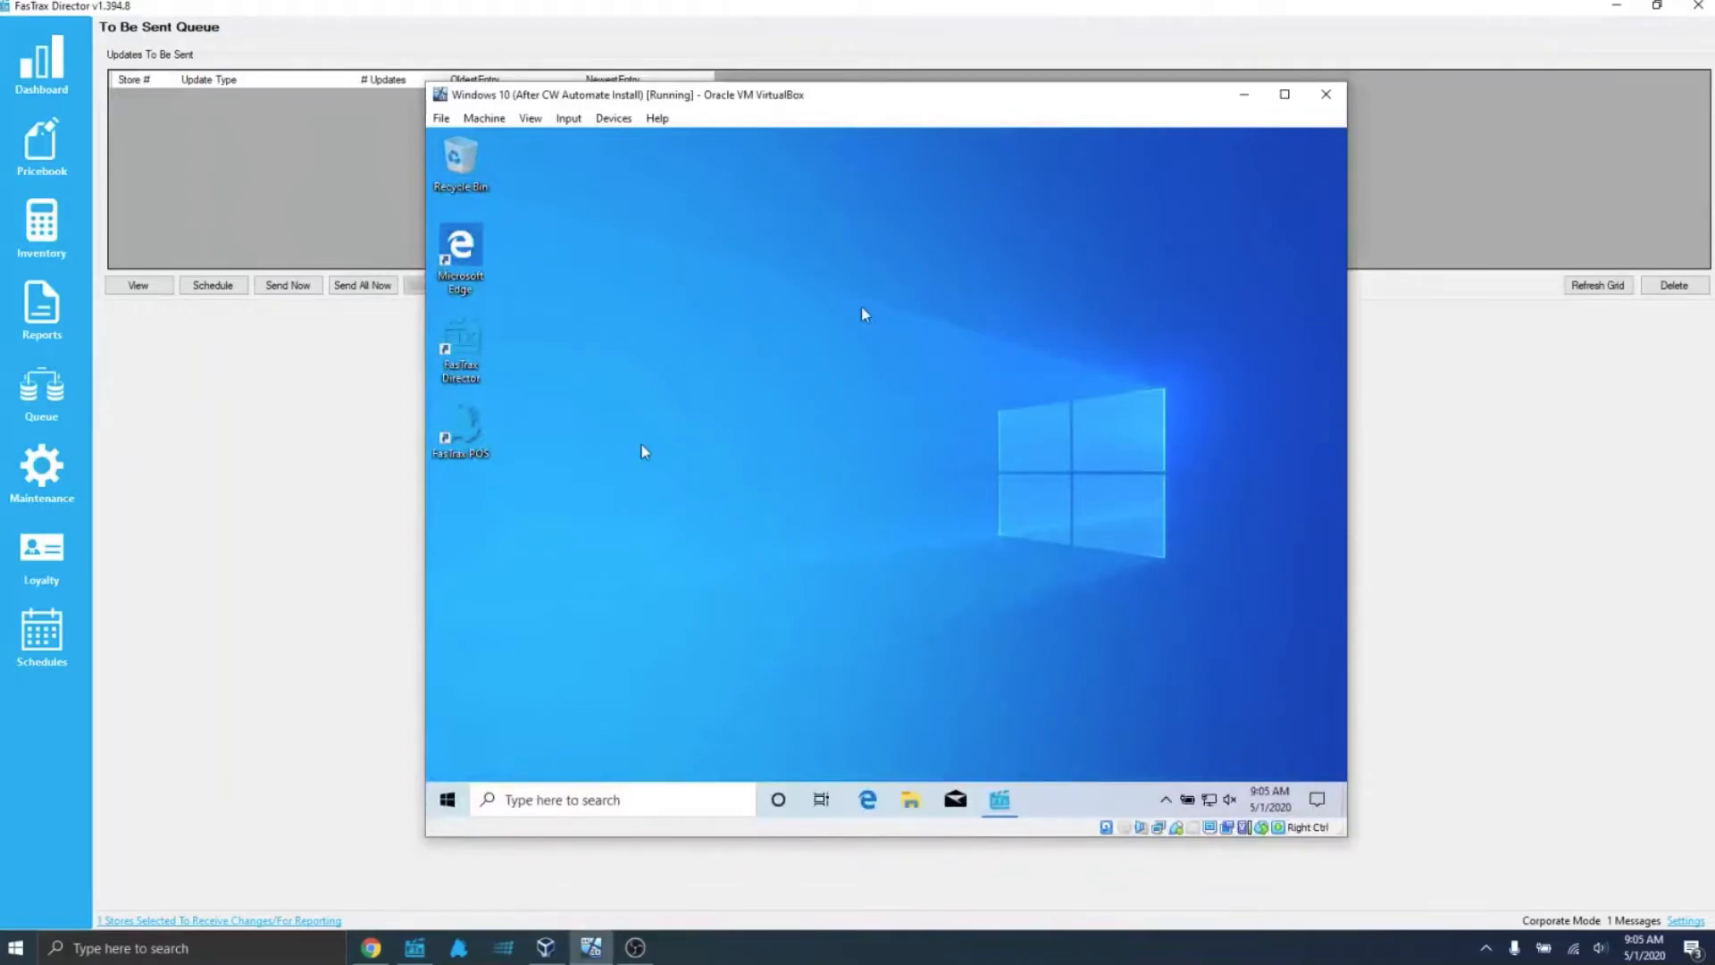
pyautogui.doubleClick(455, 431)
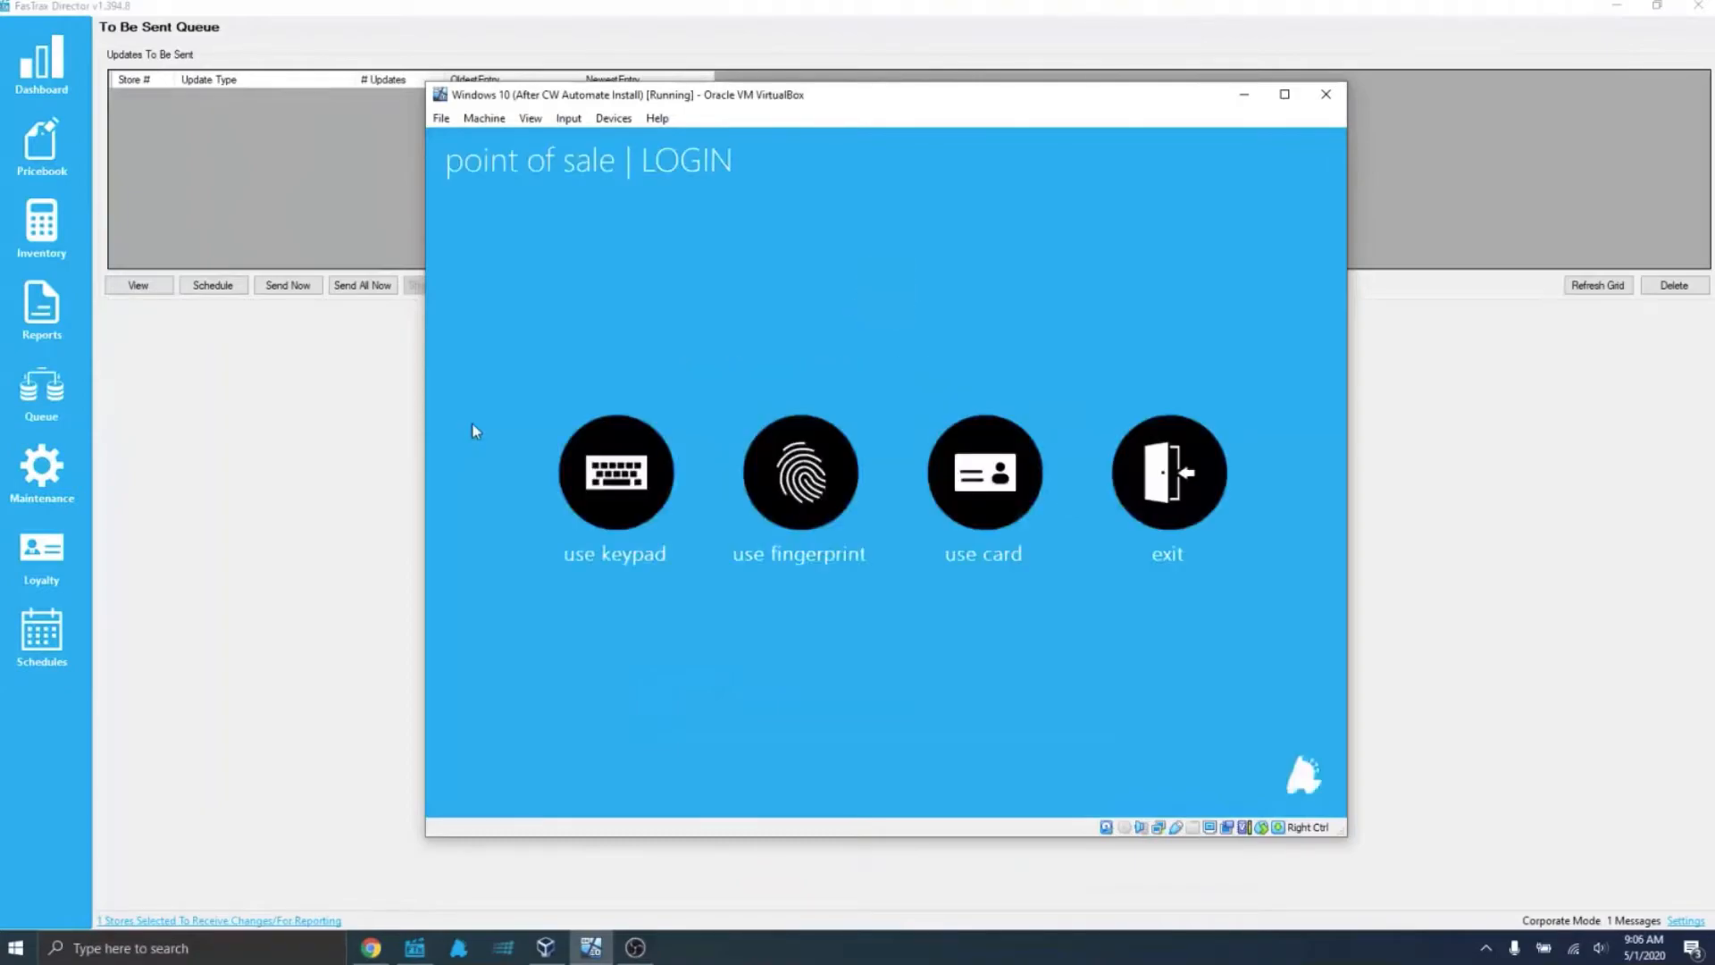
# Log in to the point of sale by keypad with the cashier's employee ID and password
pyautogui.click(581, 437)
pyautogui.write('4')
pyautogui.press('Tab')
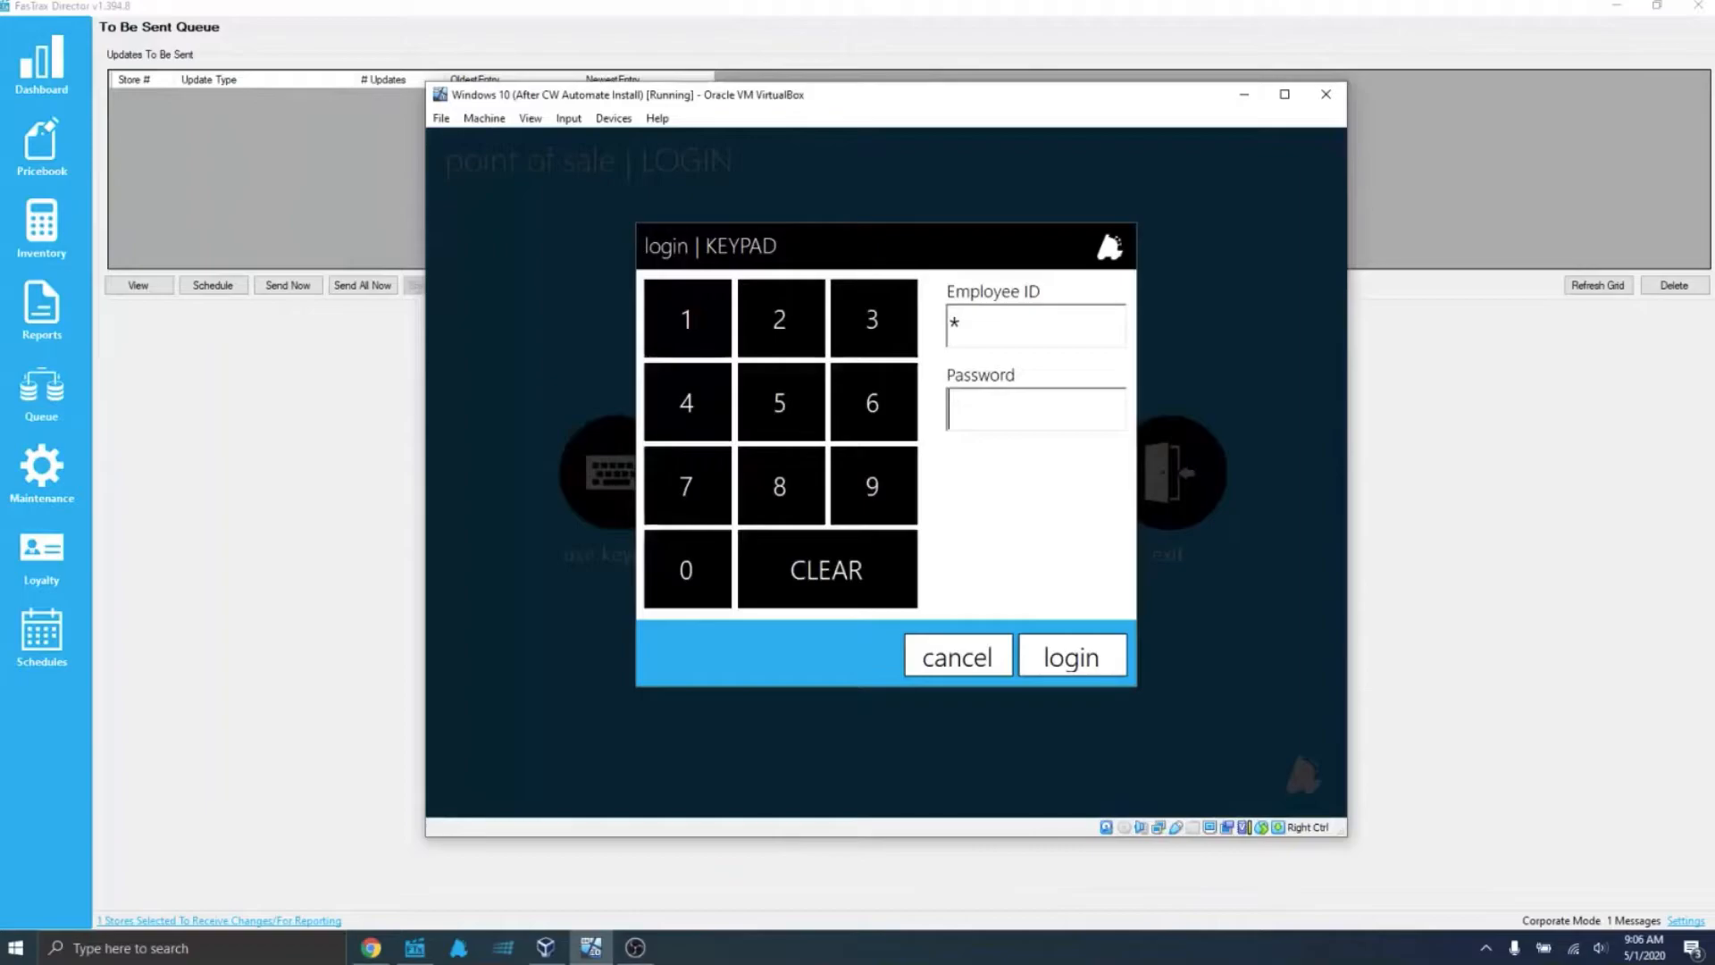
pyautogui.press('Return')
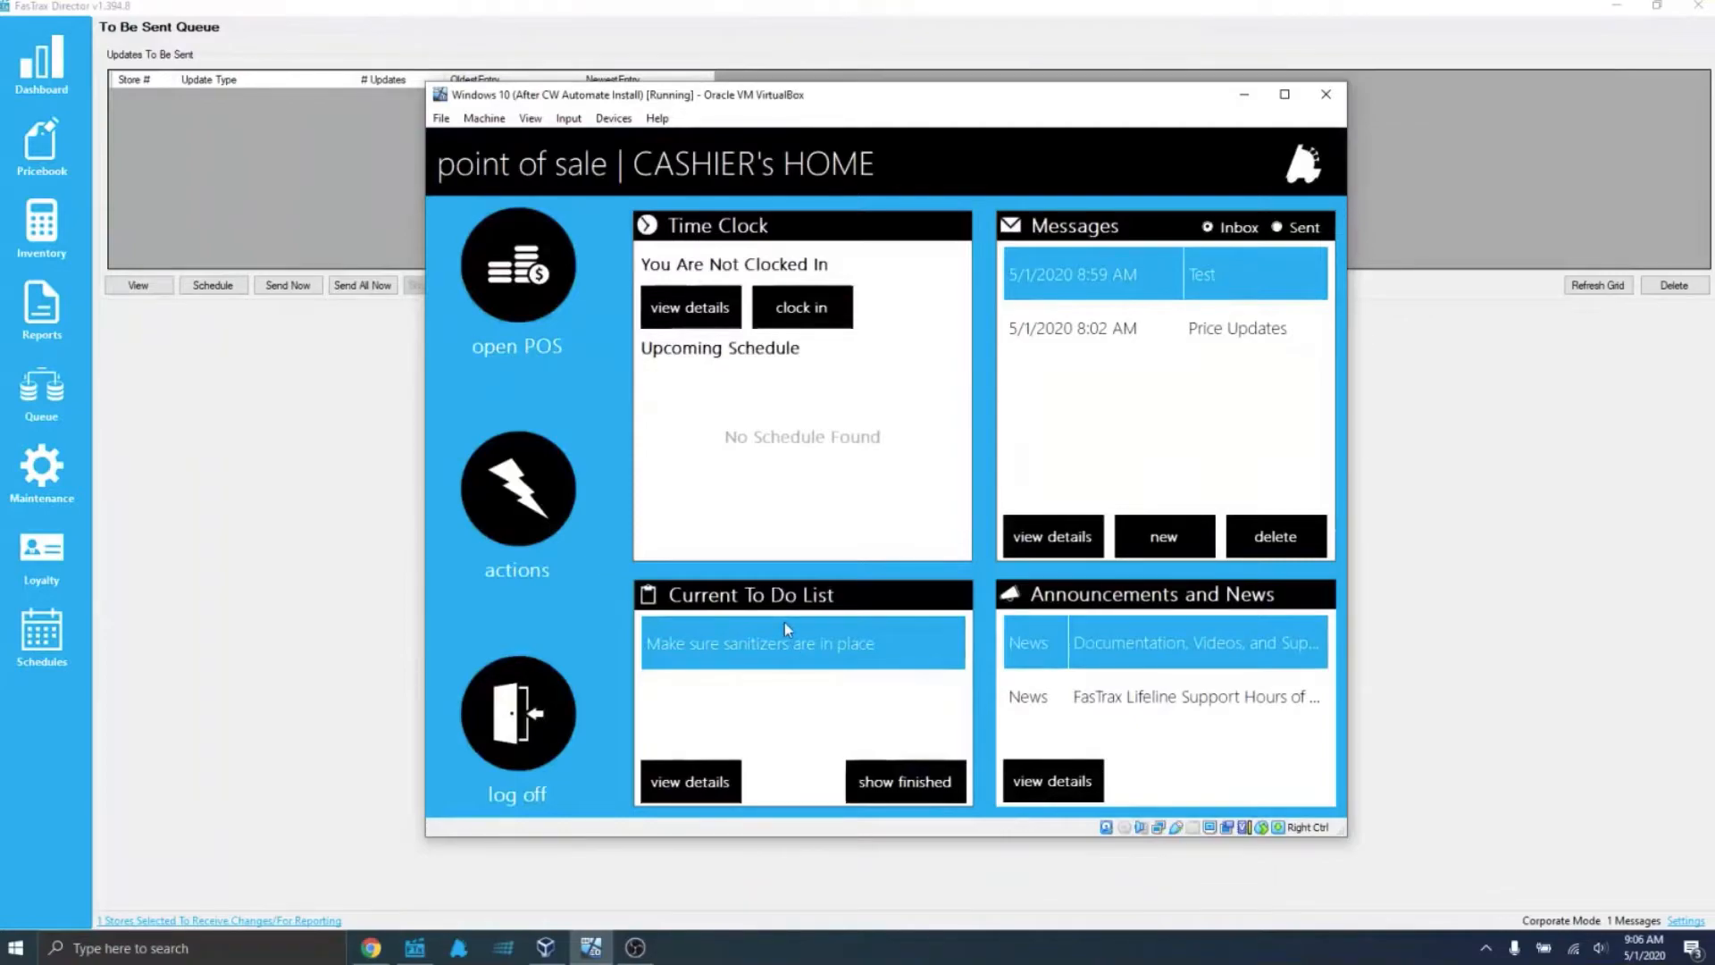
# Open the POS sales screen and display its to-do list
pyautogui.click(536, 297)
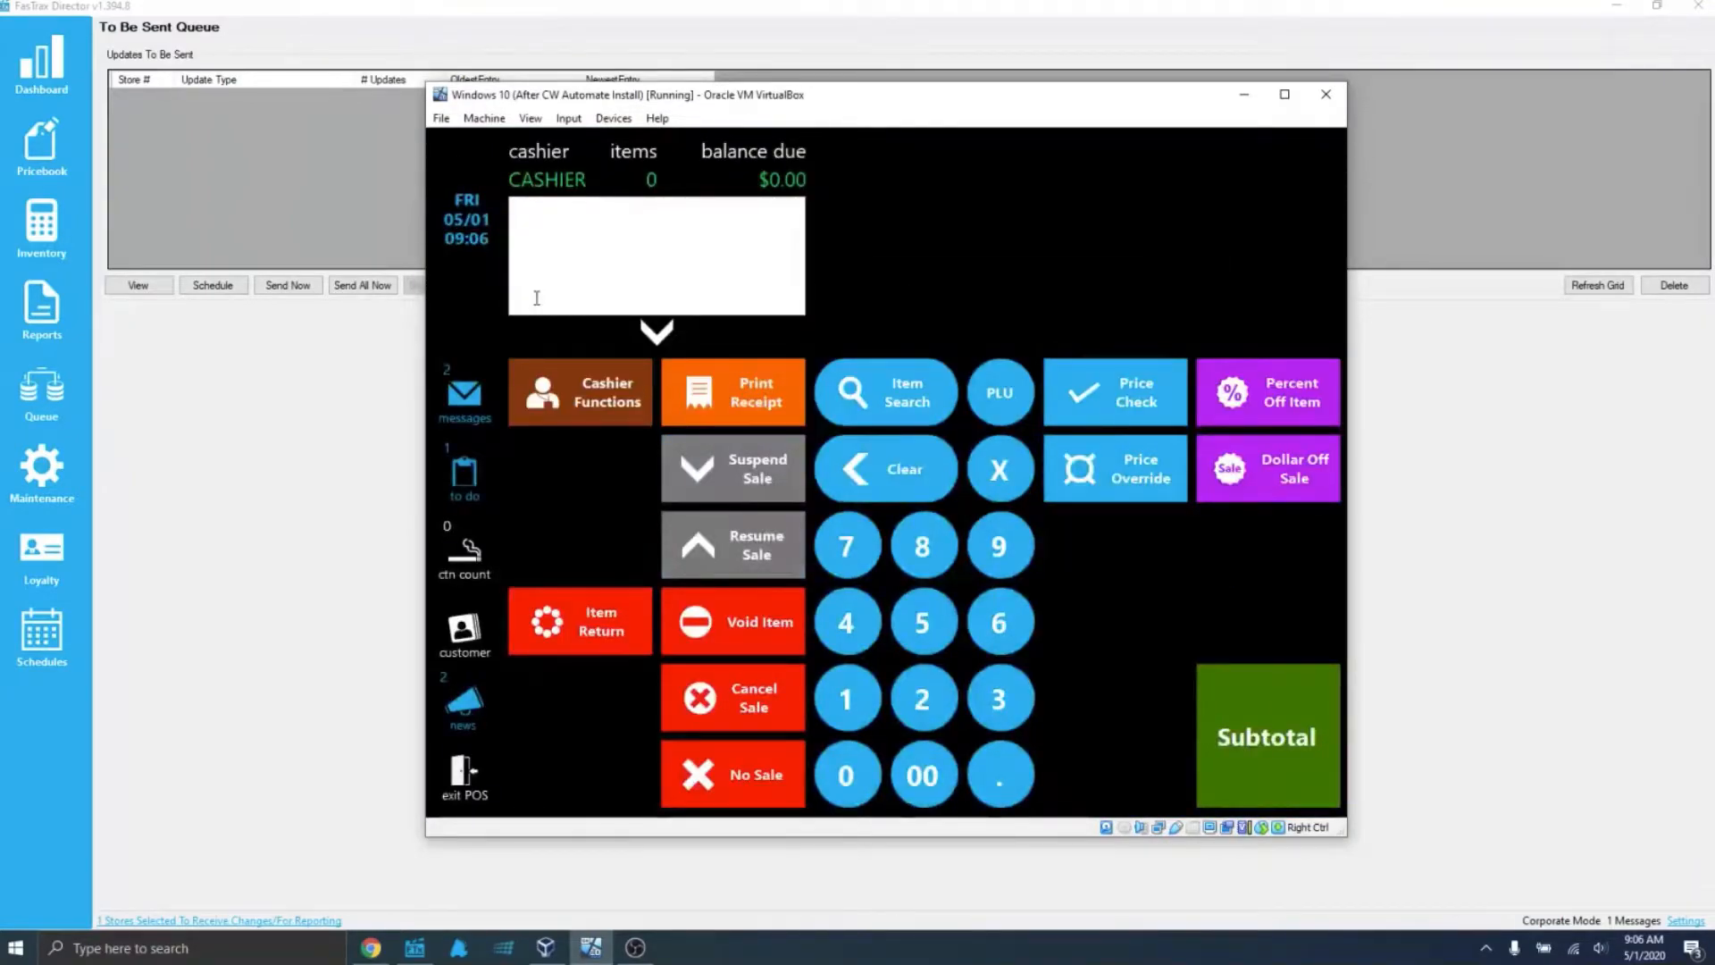
pyautogui.click(455, 464)
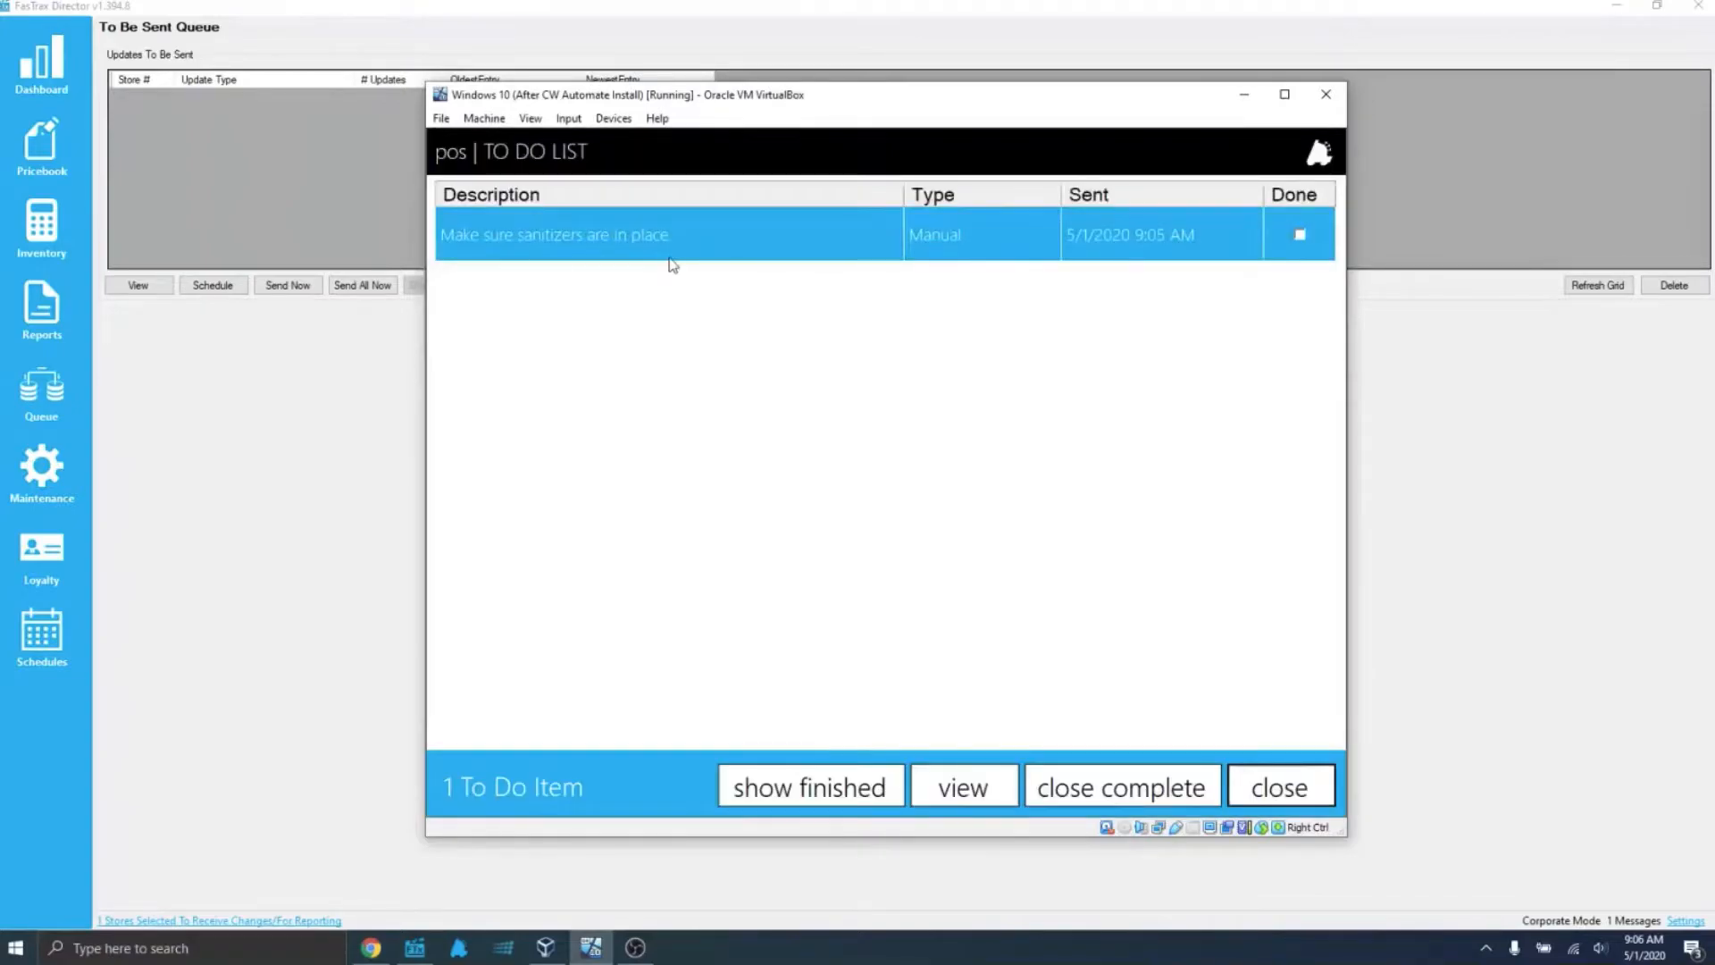
# View the sanitizer item's details from the POS to-do list, close them and exit to the cashier's home screen
pyautogui.click(945, 795)
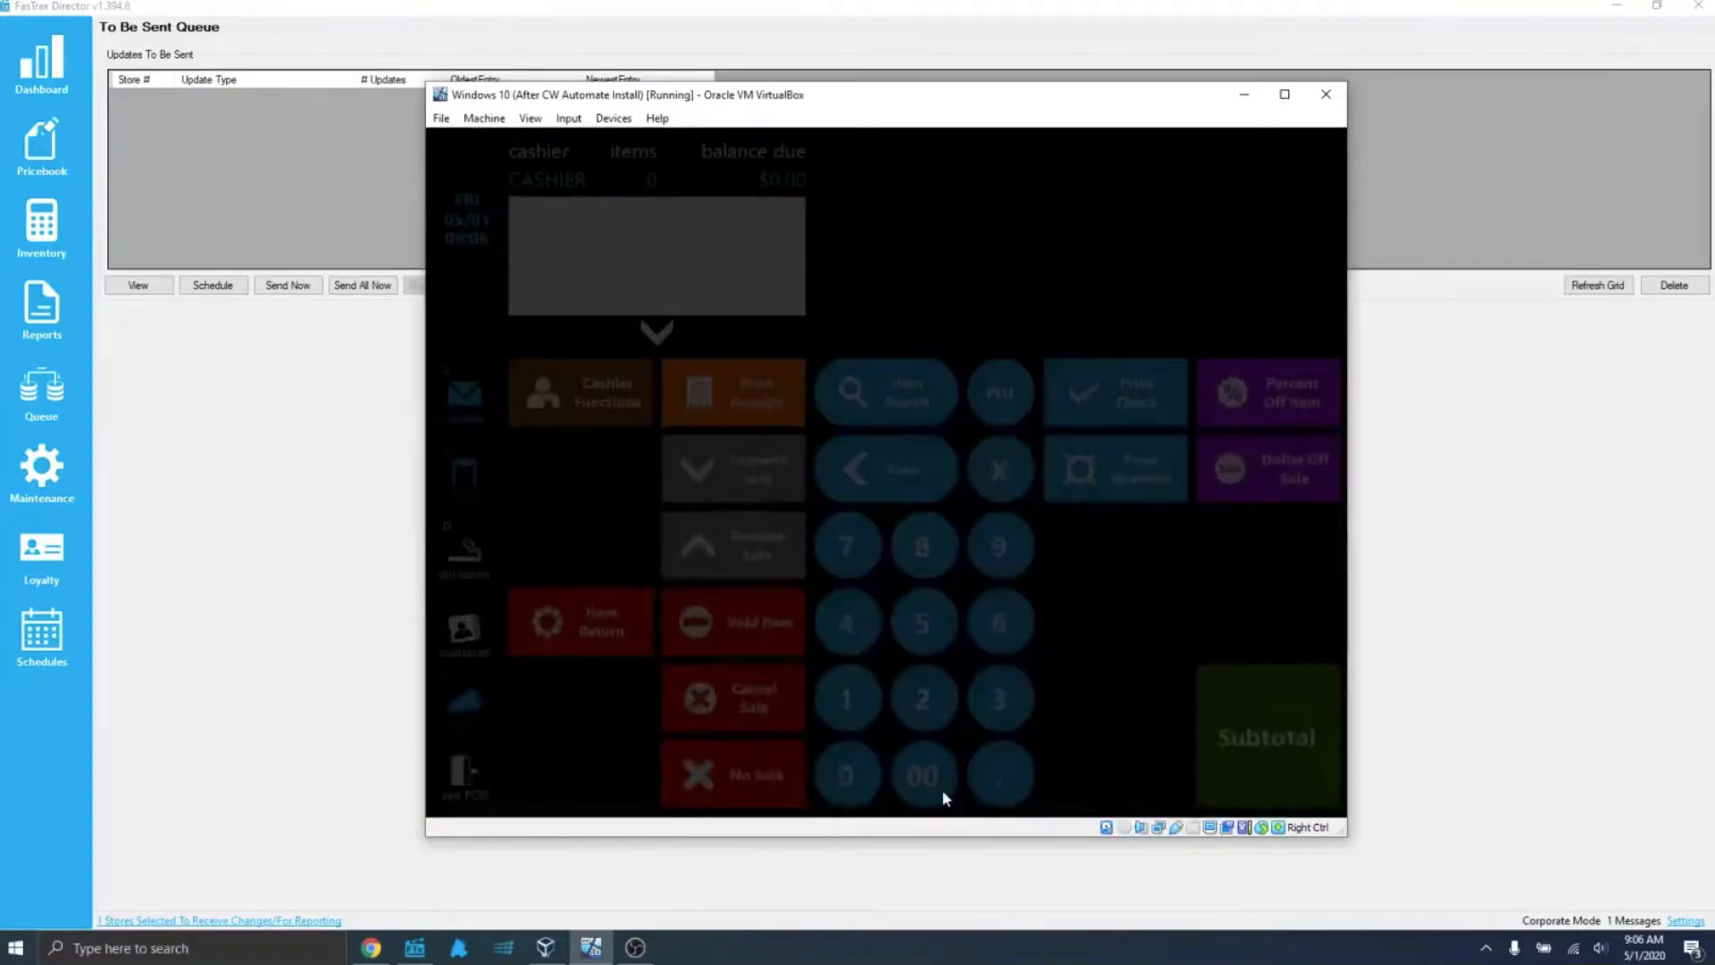
pyautogui.click(1045, 731)
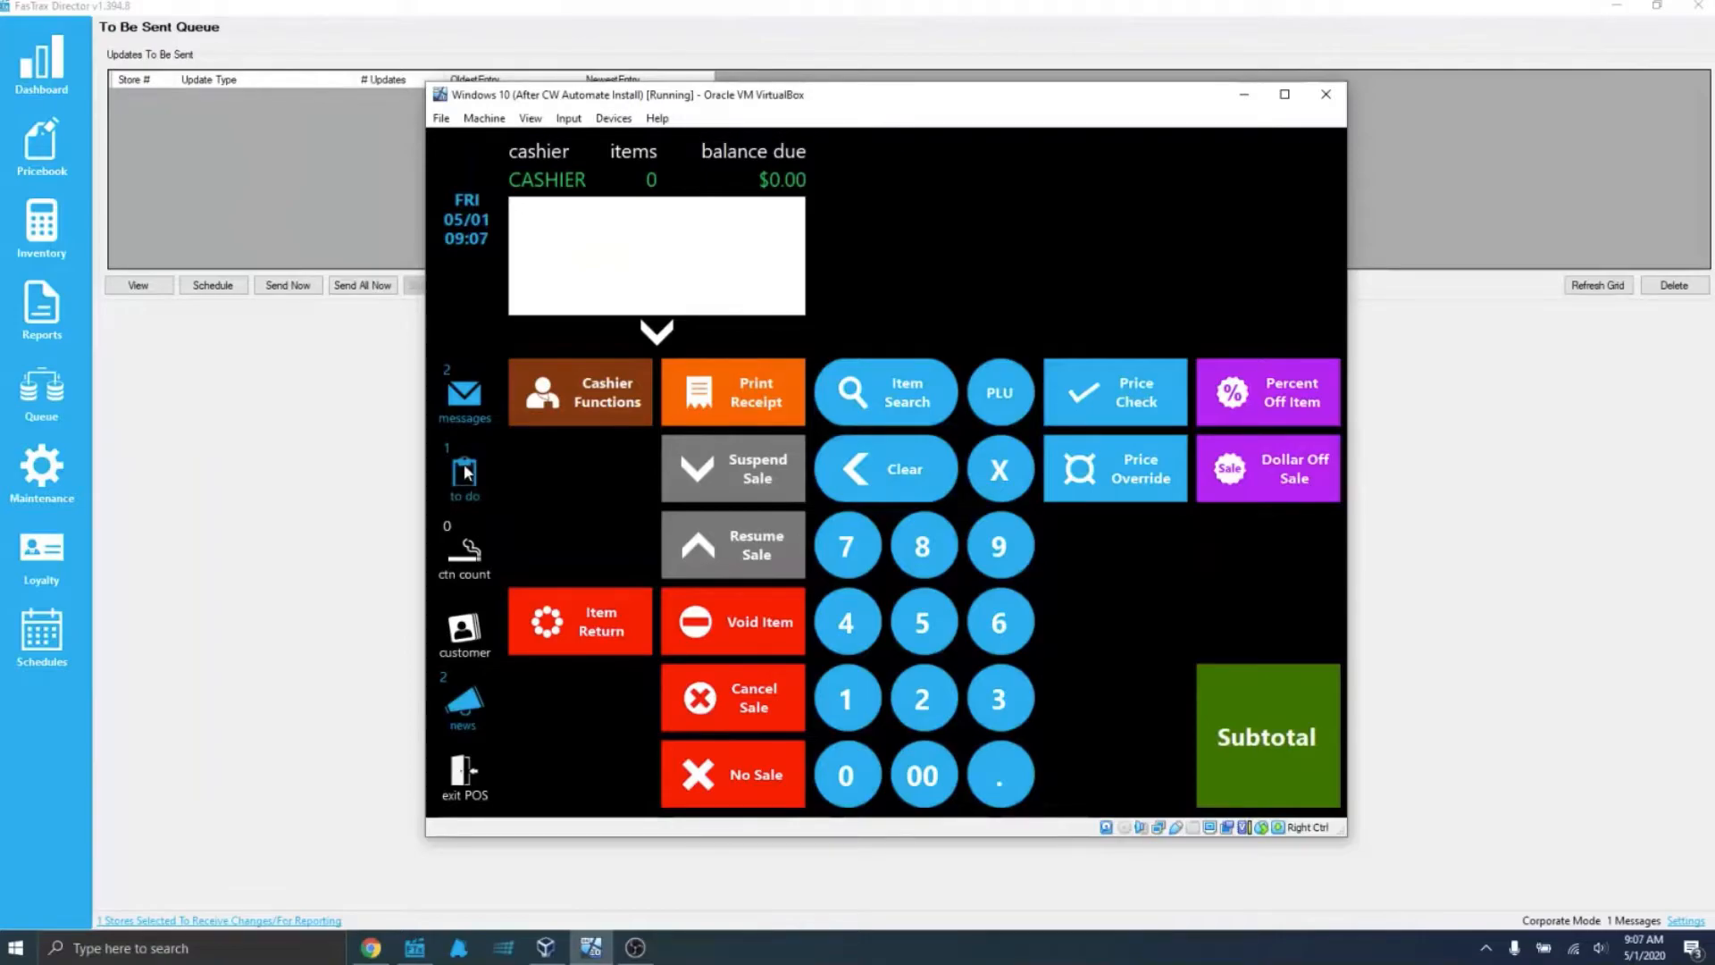
pyautogui.click(459, 790)
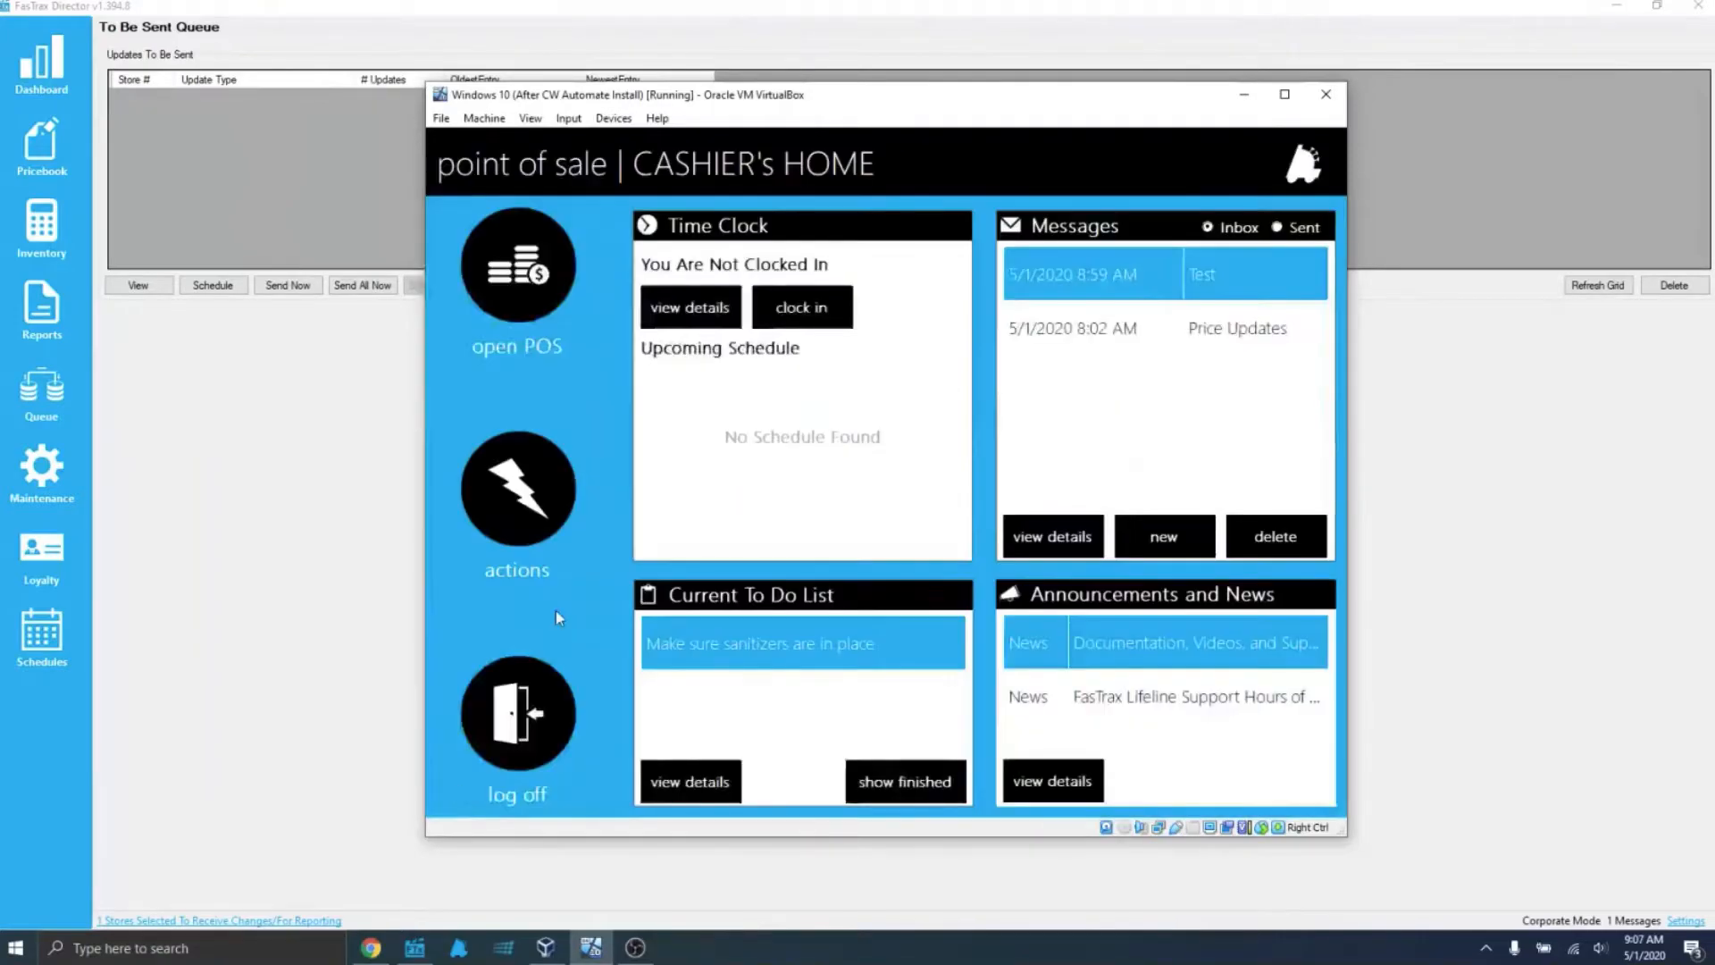
# Examine the details of the "Make sure sanitizers are in place" item in the Current To Do List and close it
pyautogui.click(693, 784)
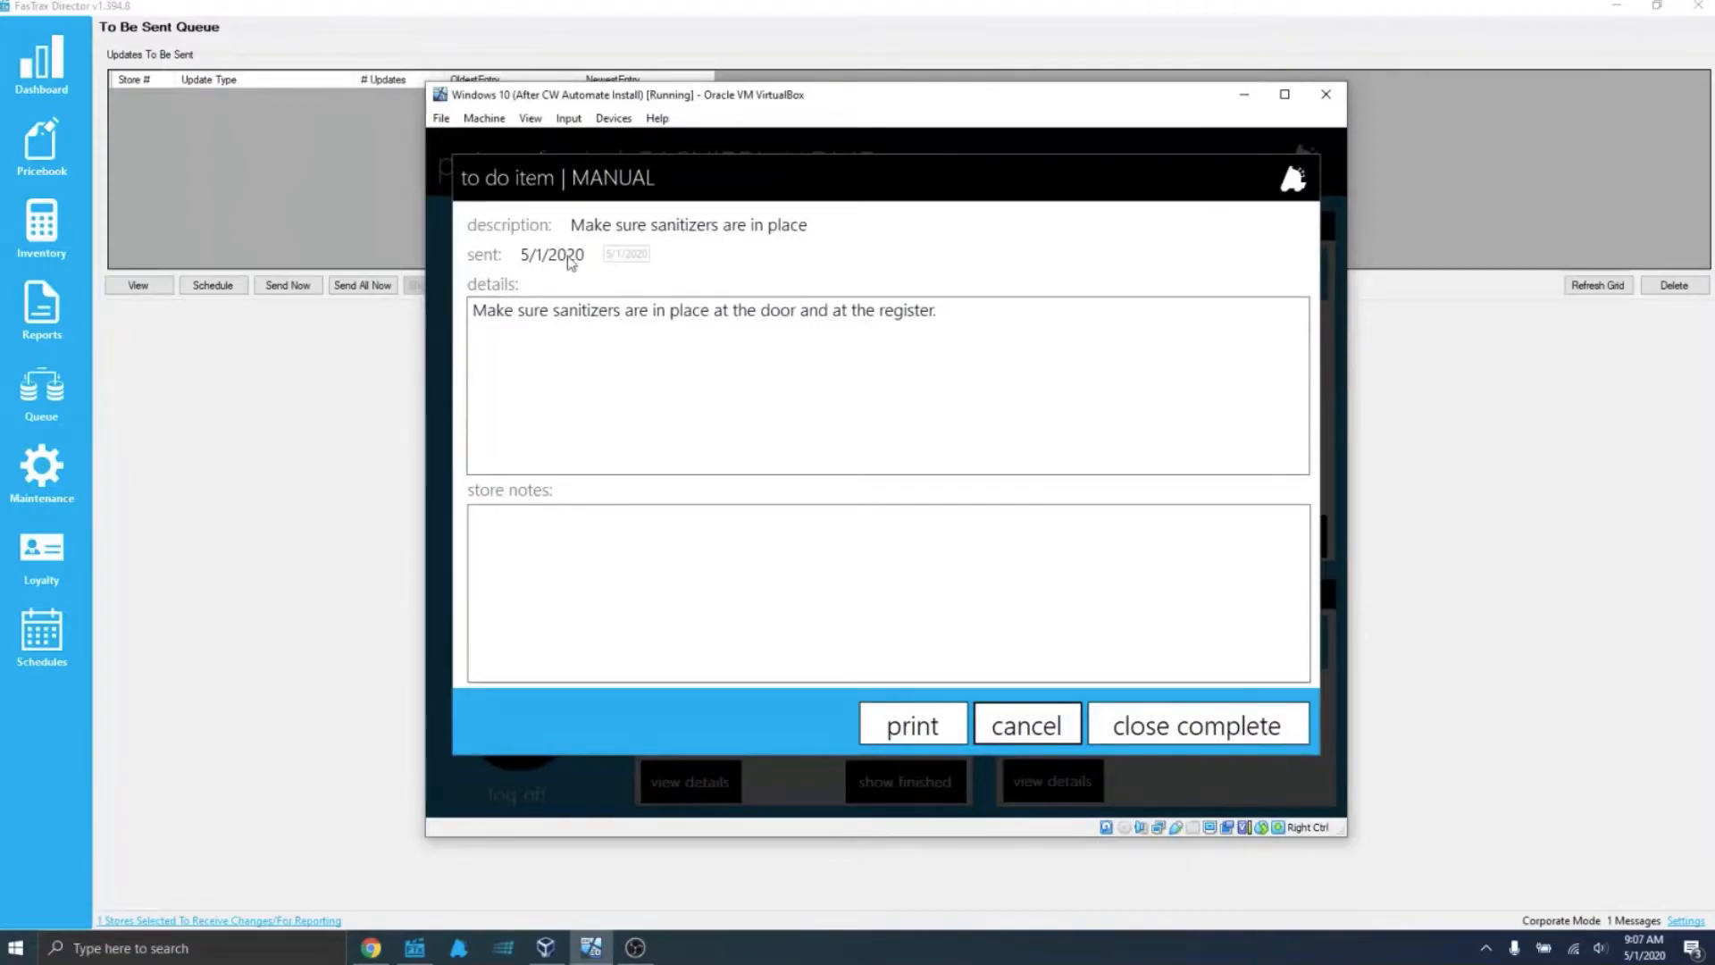
pyautogui.moveTo(973, 313); pyautogui.dragTo(441, 312)
pyautogui.click(973, 317)
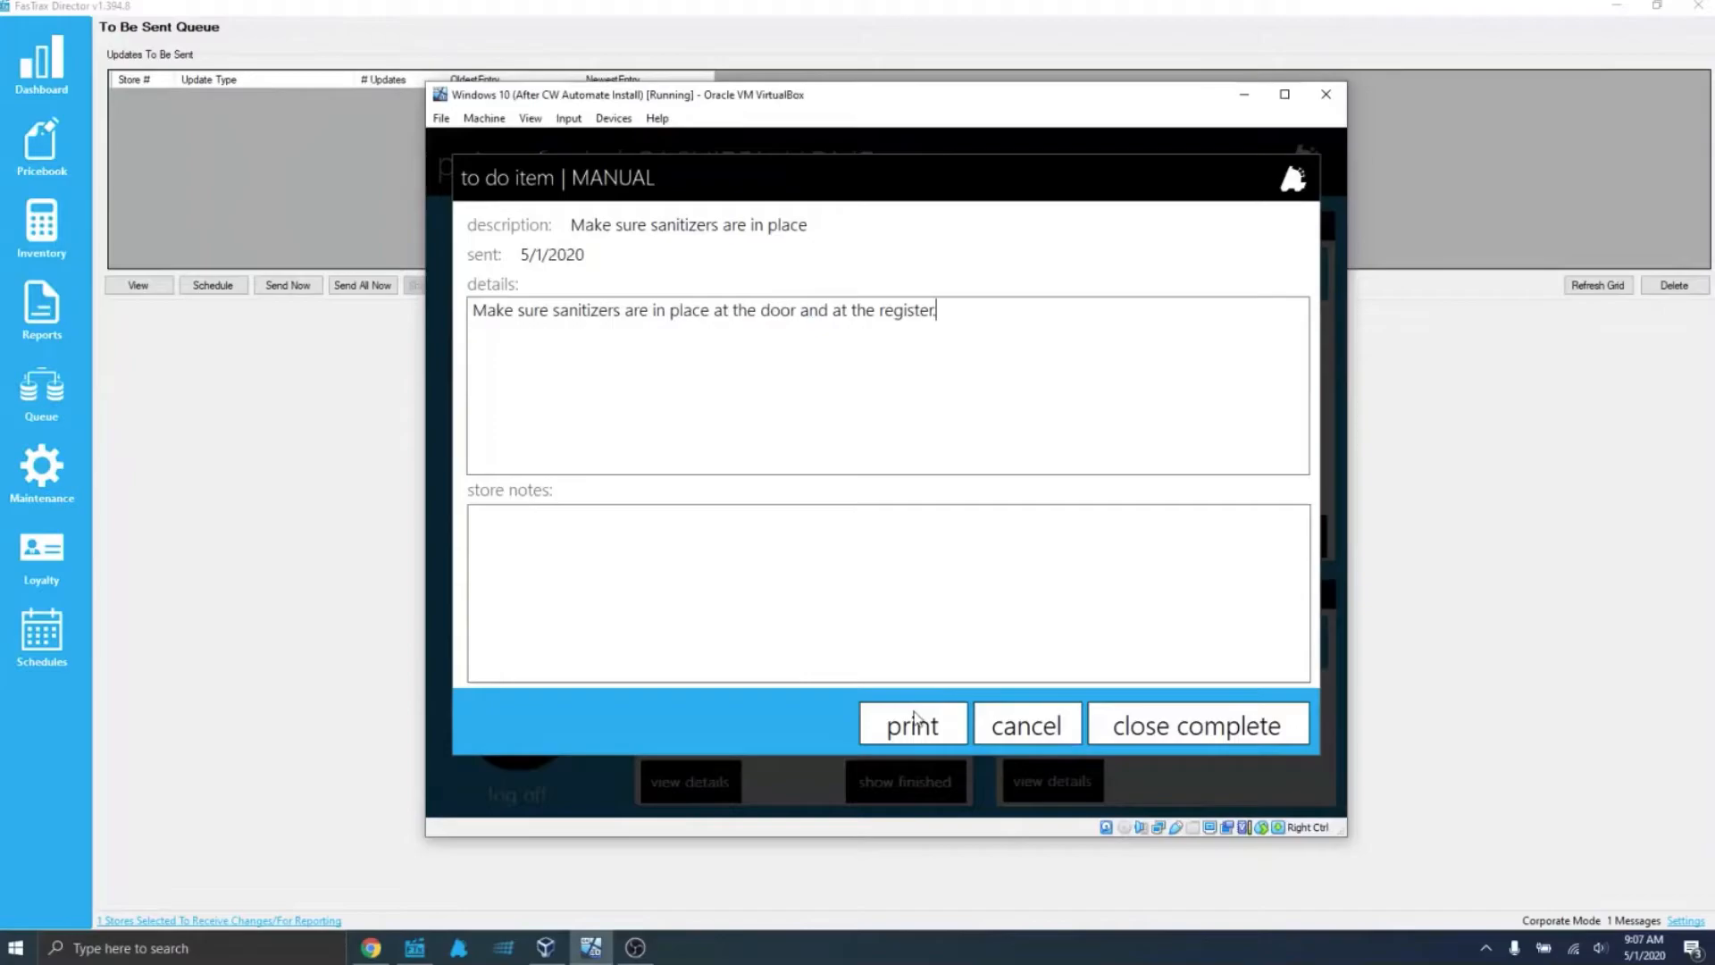
pyautogui.click(1026, 728)
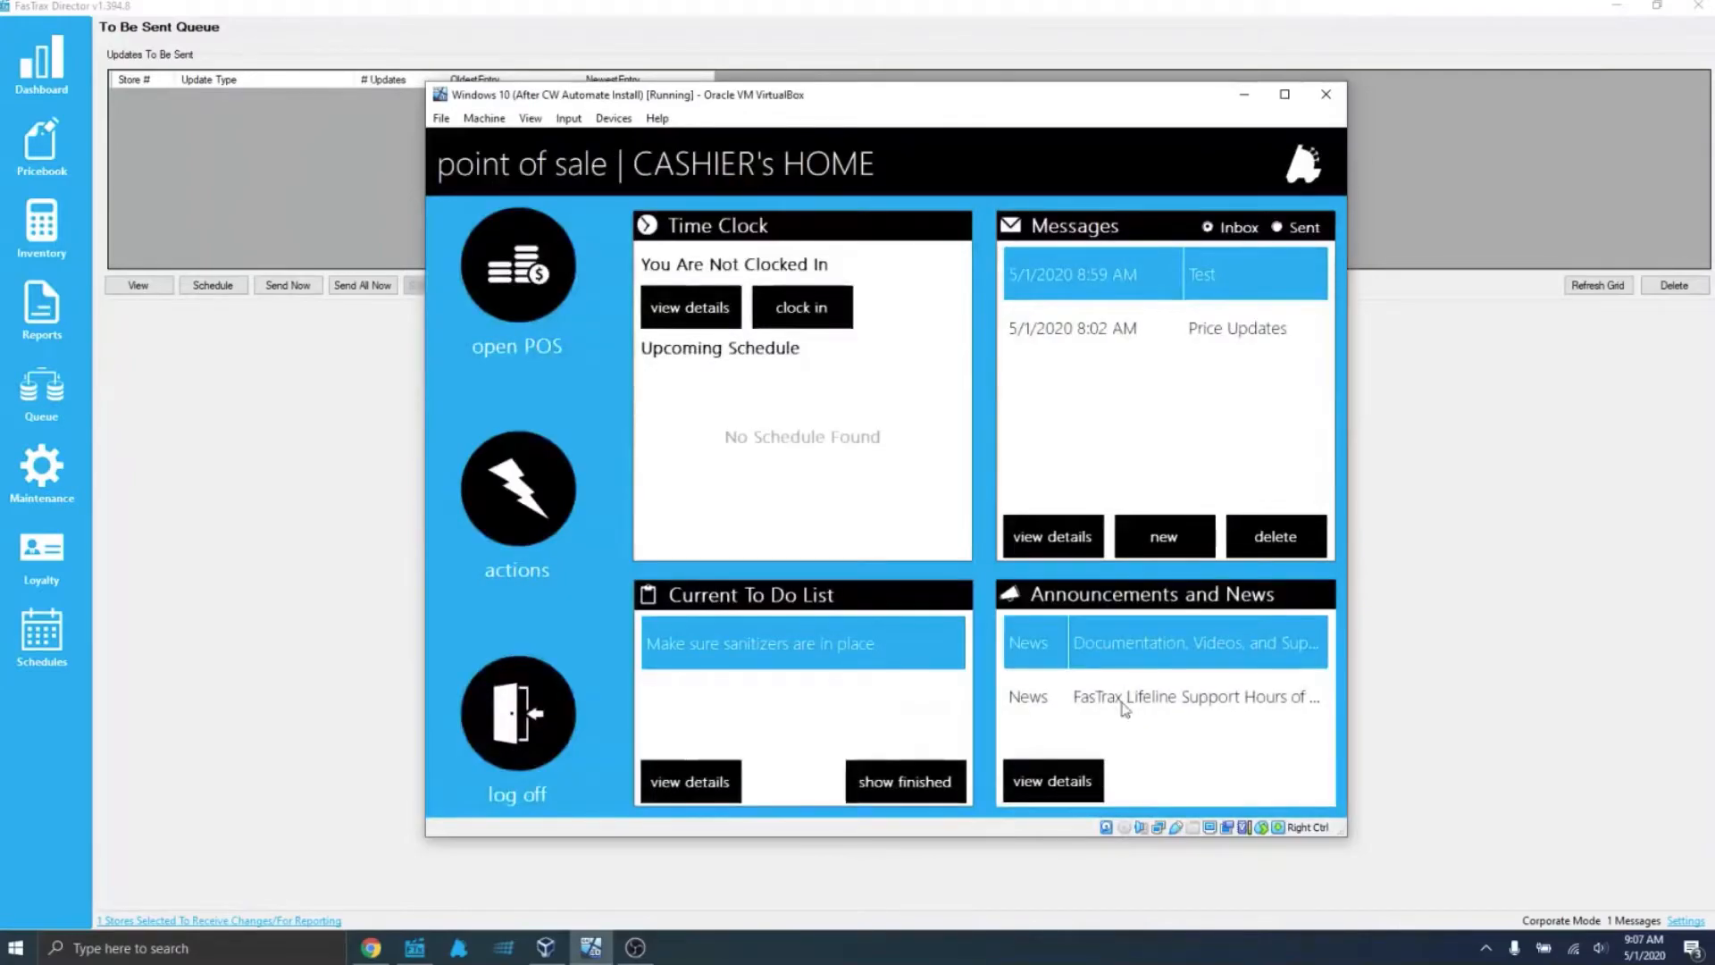
# Reopen the sanitizer to-do item, add the store note "10-4. This has been completed in all areas" and close it as complete
pyautogui.doubleClick(945, 640)
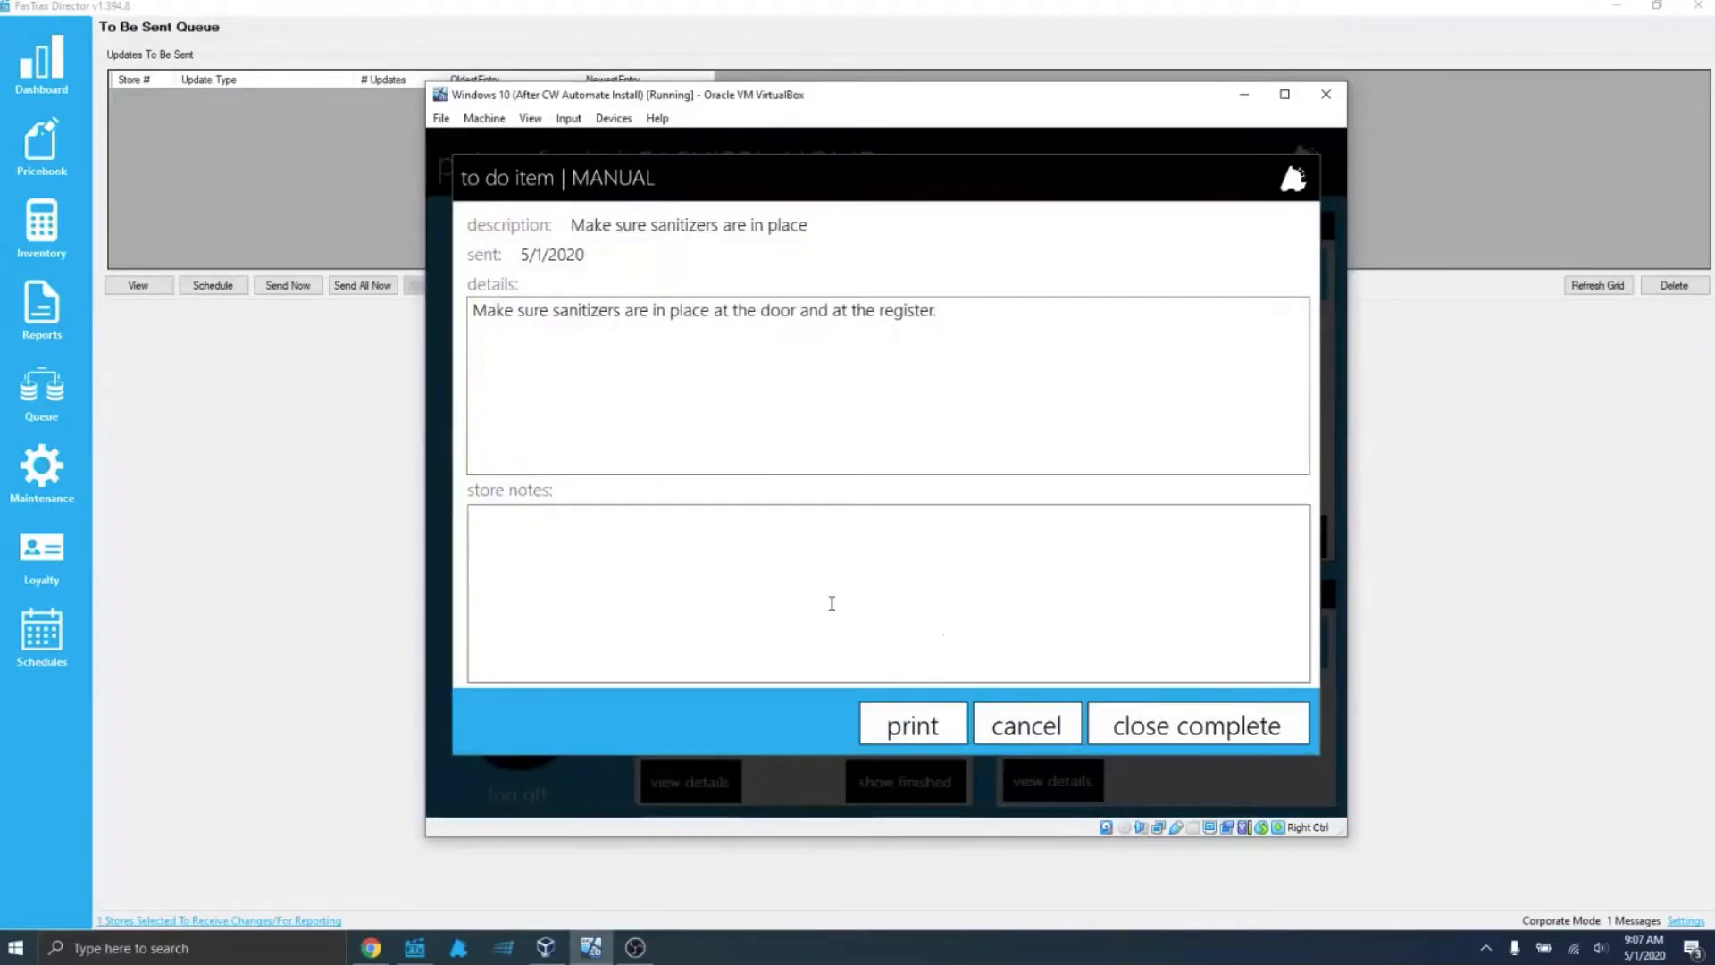
pyautogui.write('10-4. This has been completed in all areas')
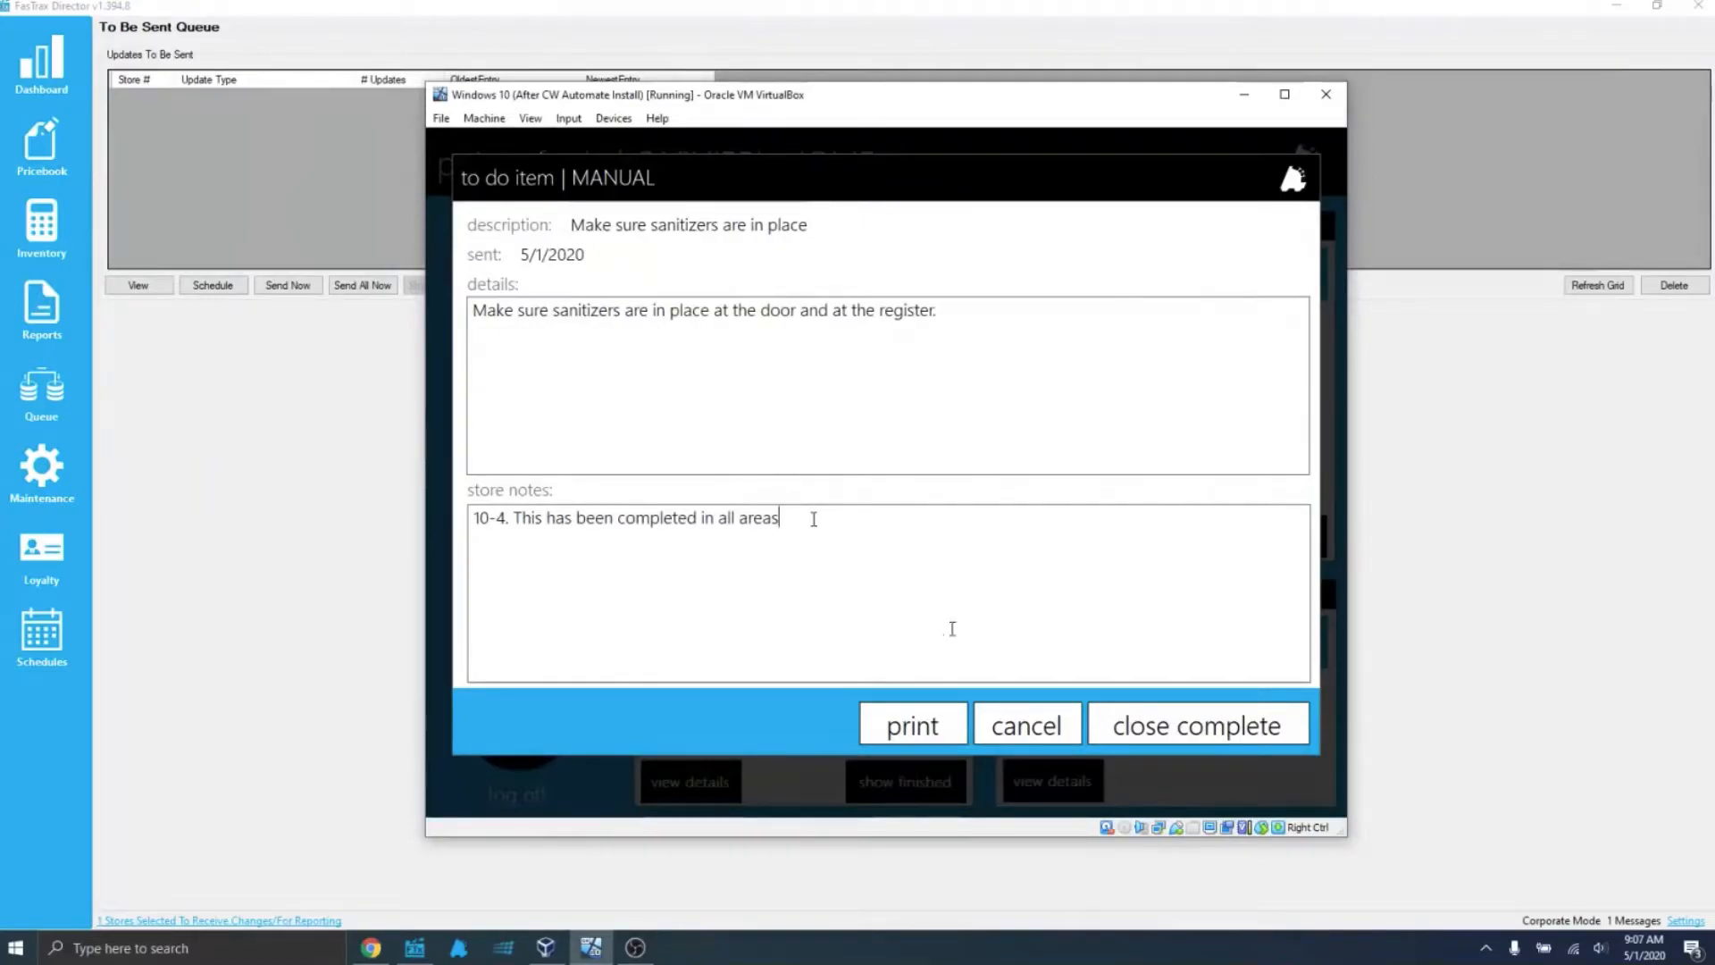
pyautogui.click(1188, 727)
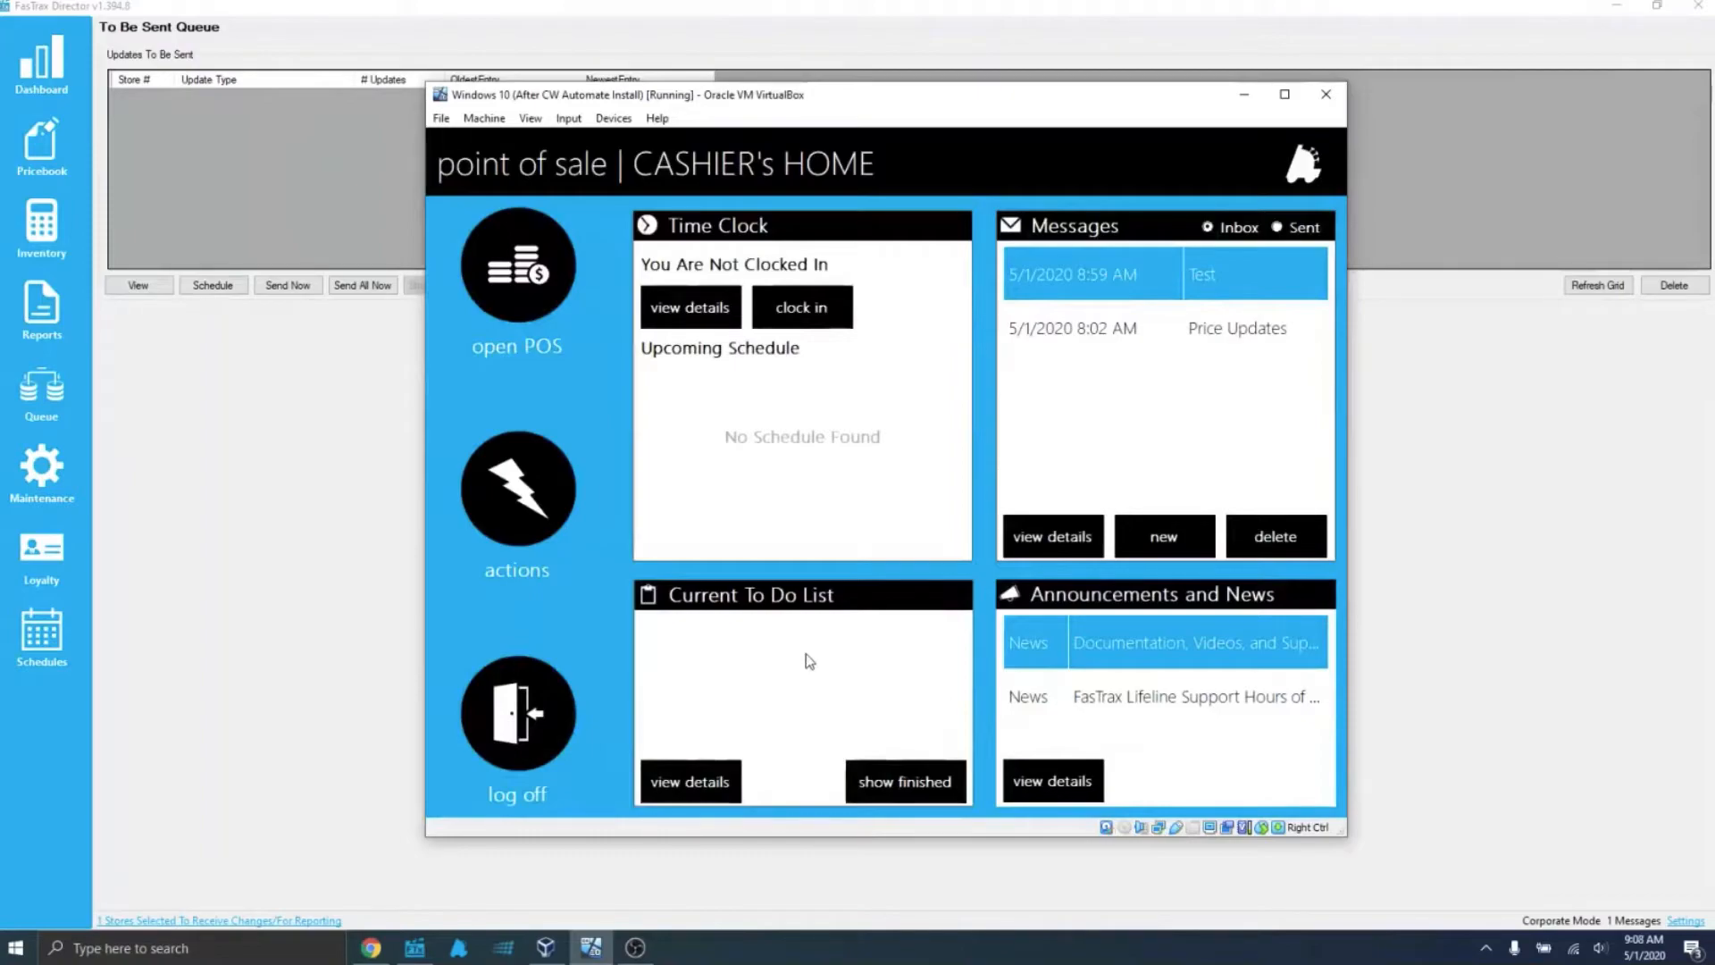
# Show the finished to-do items on the cashier's home screen, hide them again and open the POS sales screen
pyautogui.click(893, 793)
pyautogui.click(907, 784)
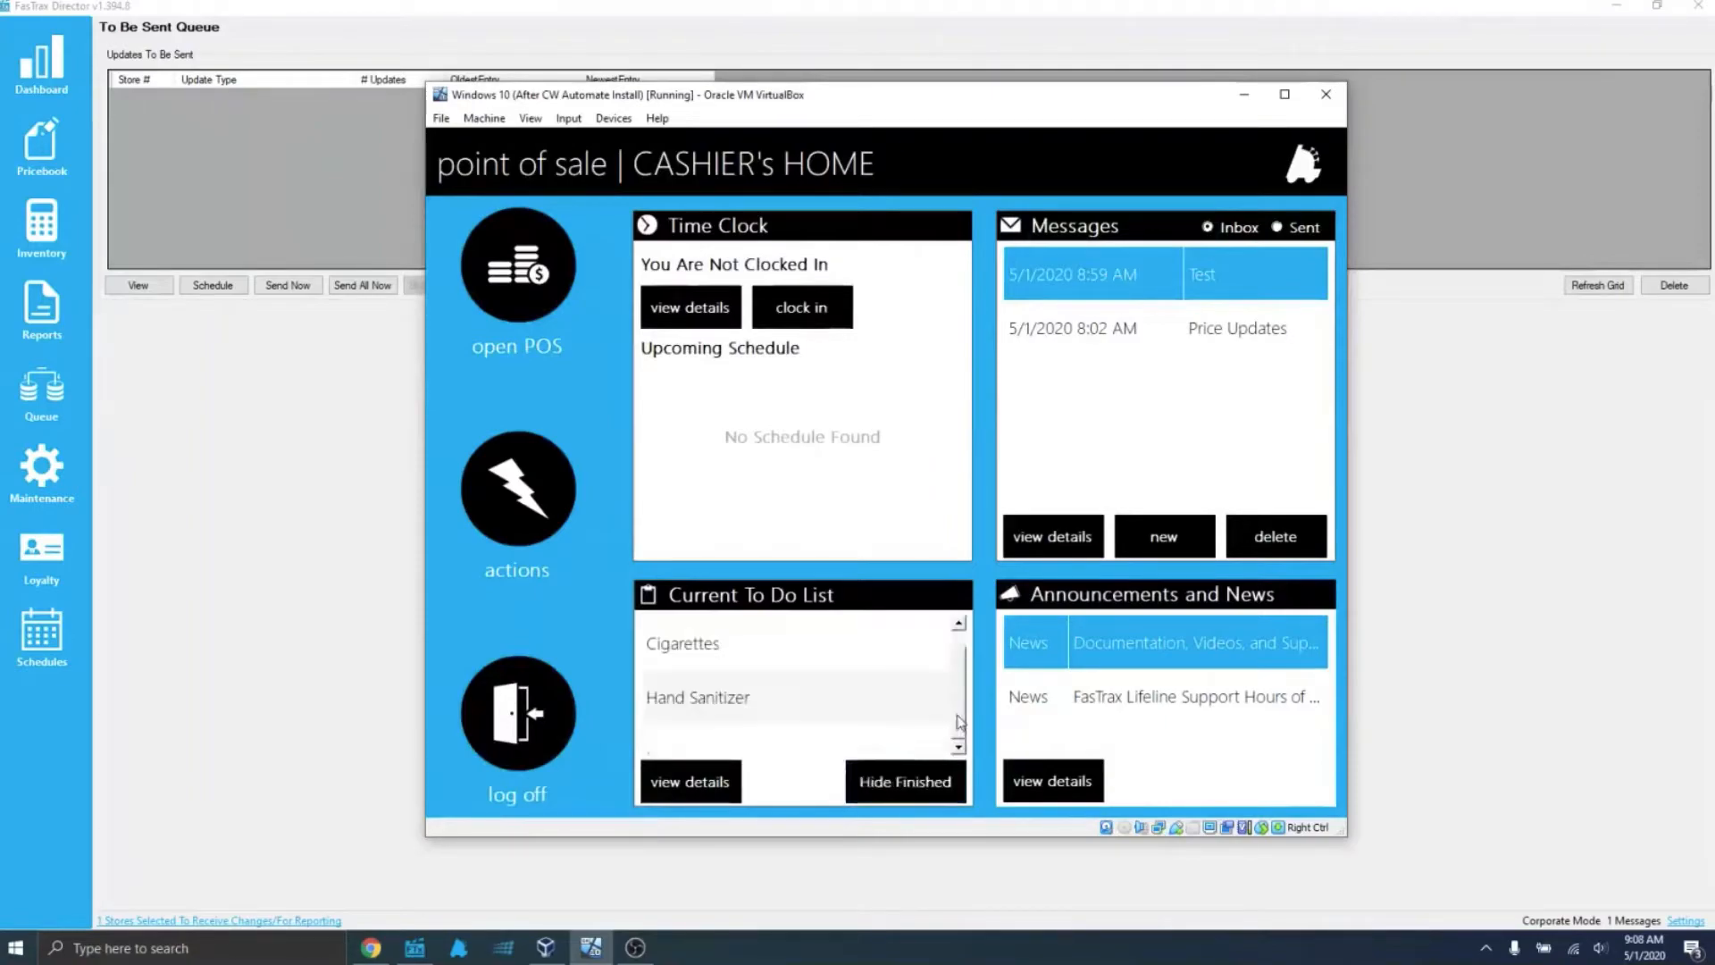
pyautogui.click(921, 782)
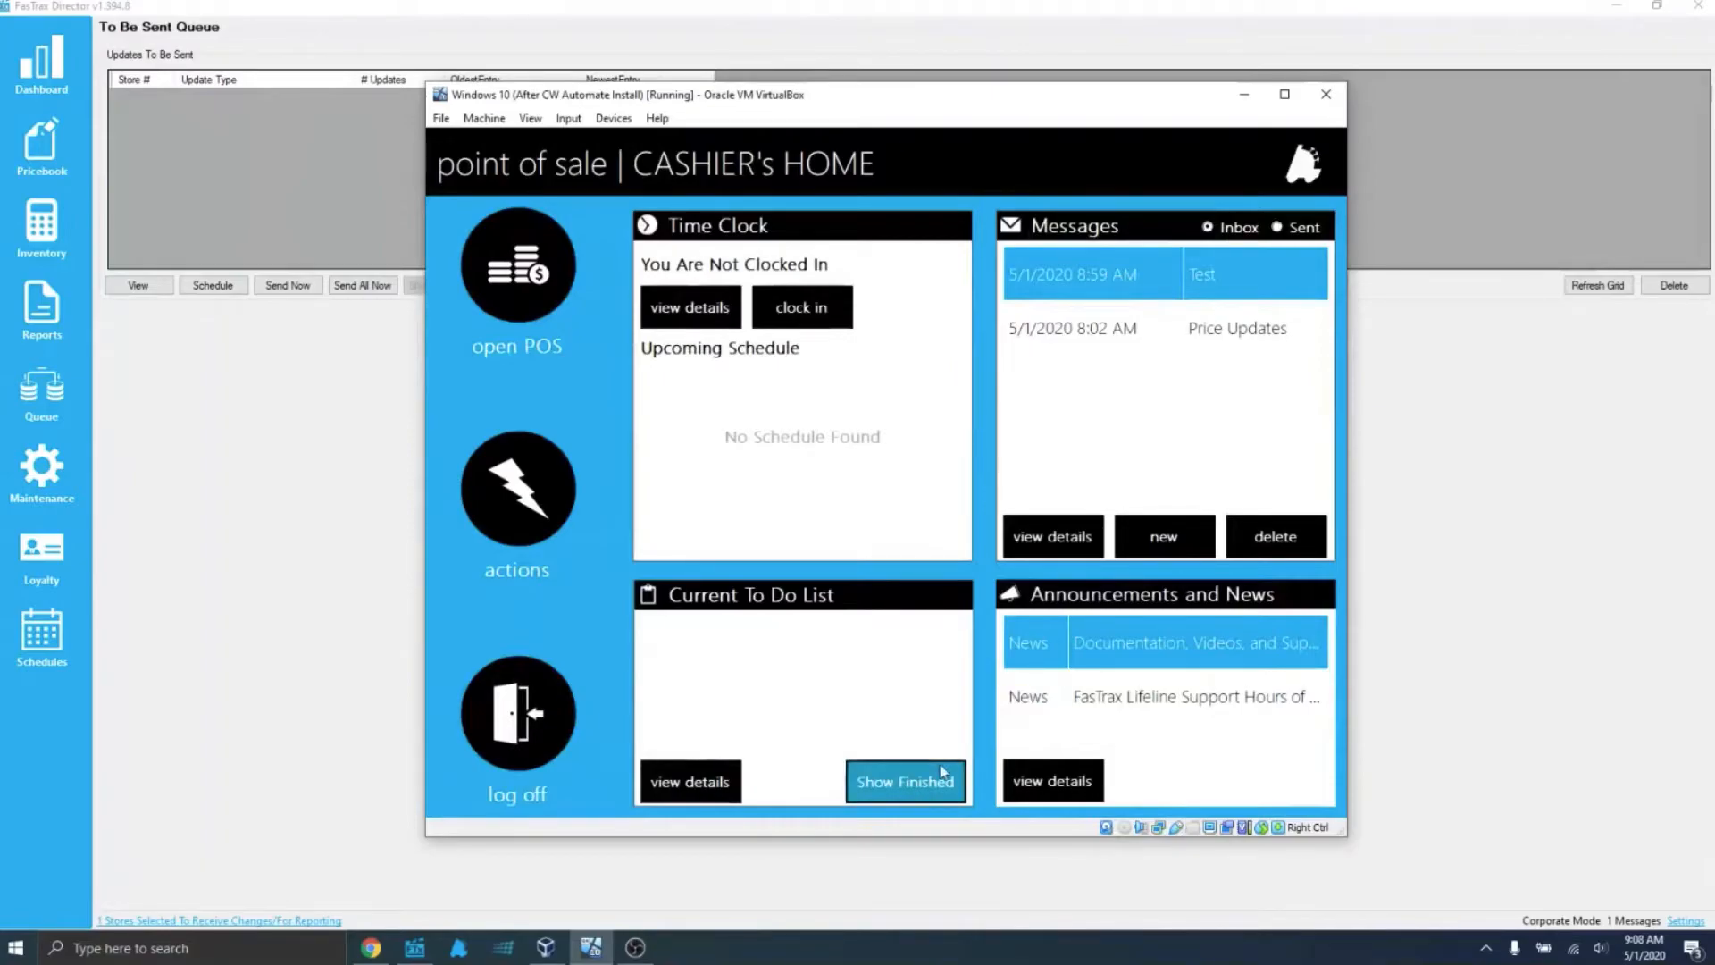
pyautogui.click(518, 272)
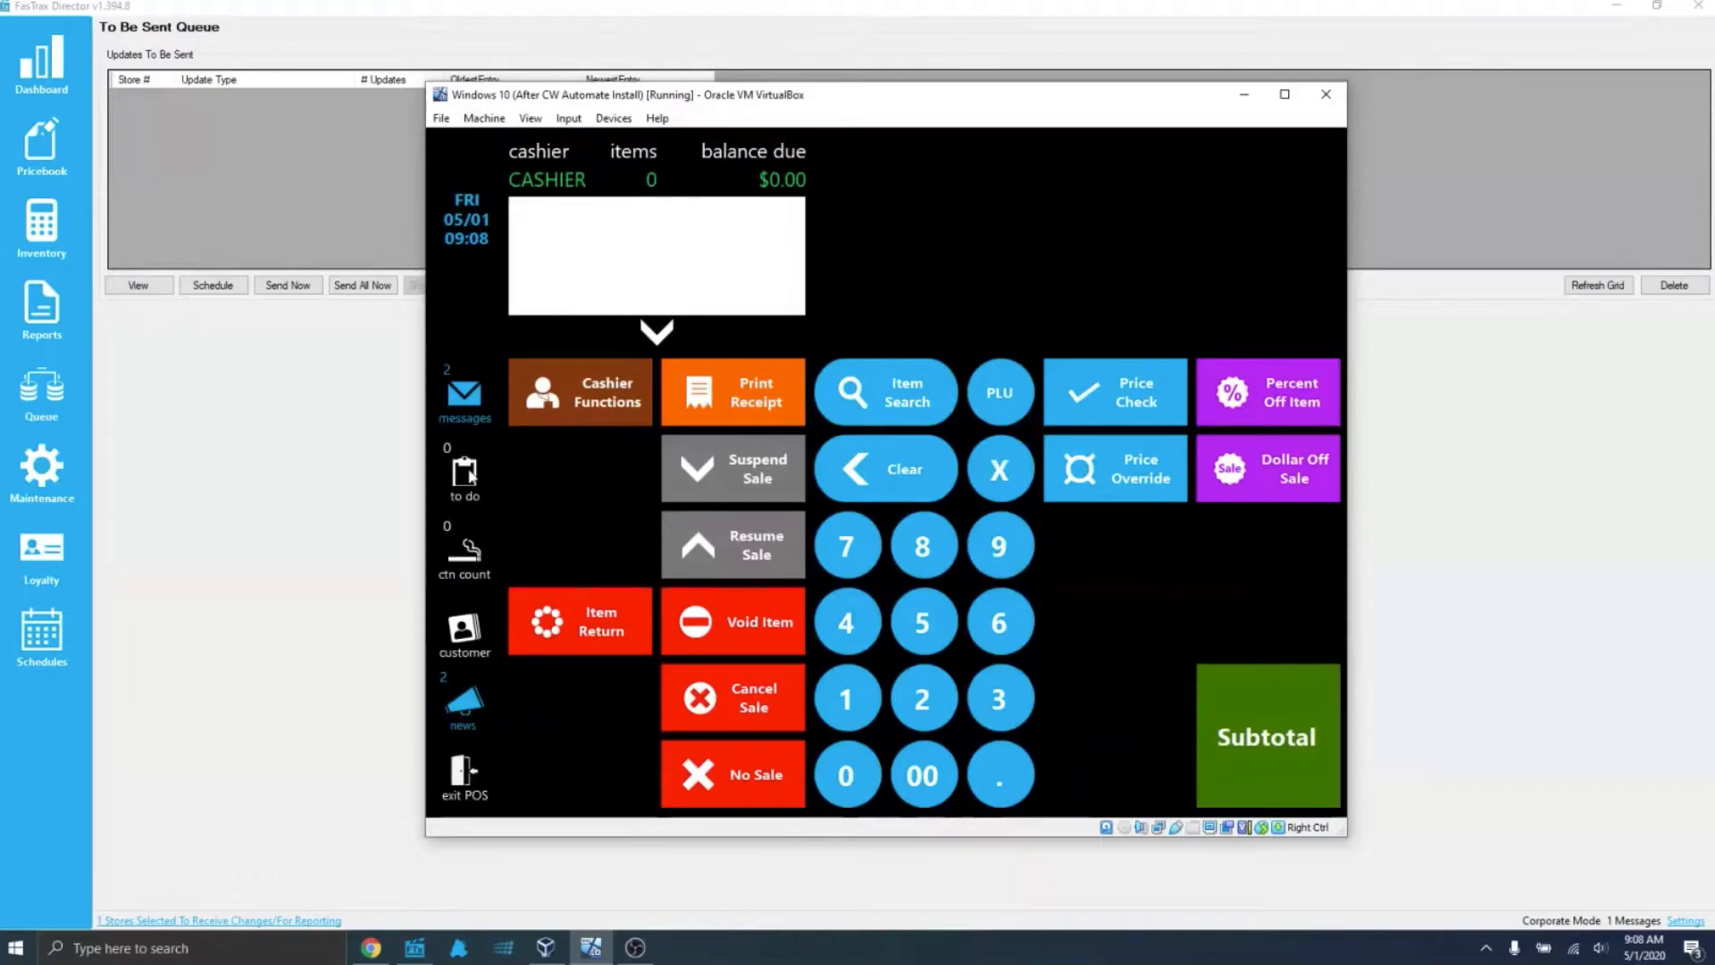
# Switch to FasTrax Director's dashboard and display the completed to-do tasks for all stores
pyautogui.click(214, 537)
pyautogui.click(56, 78)
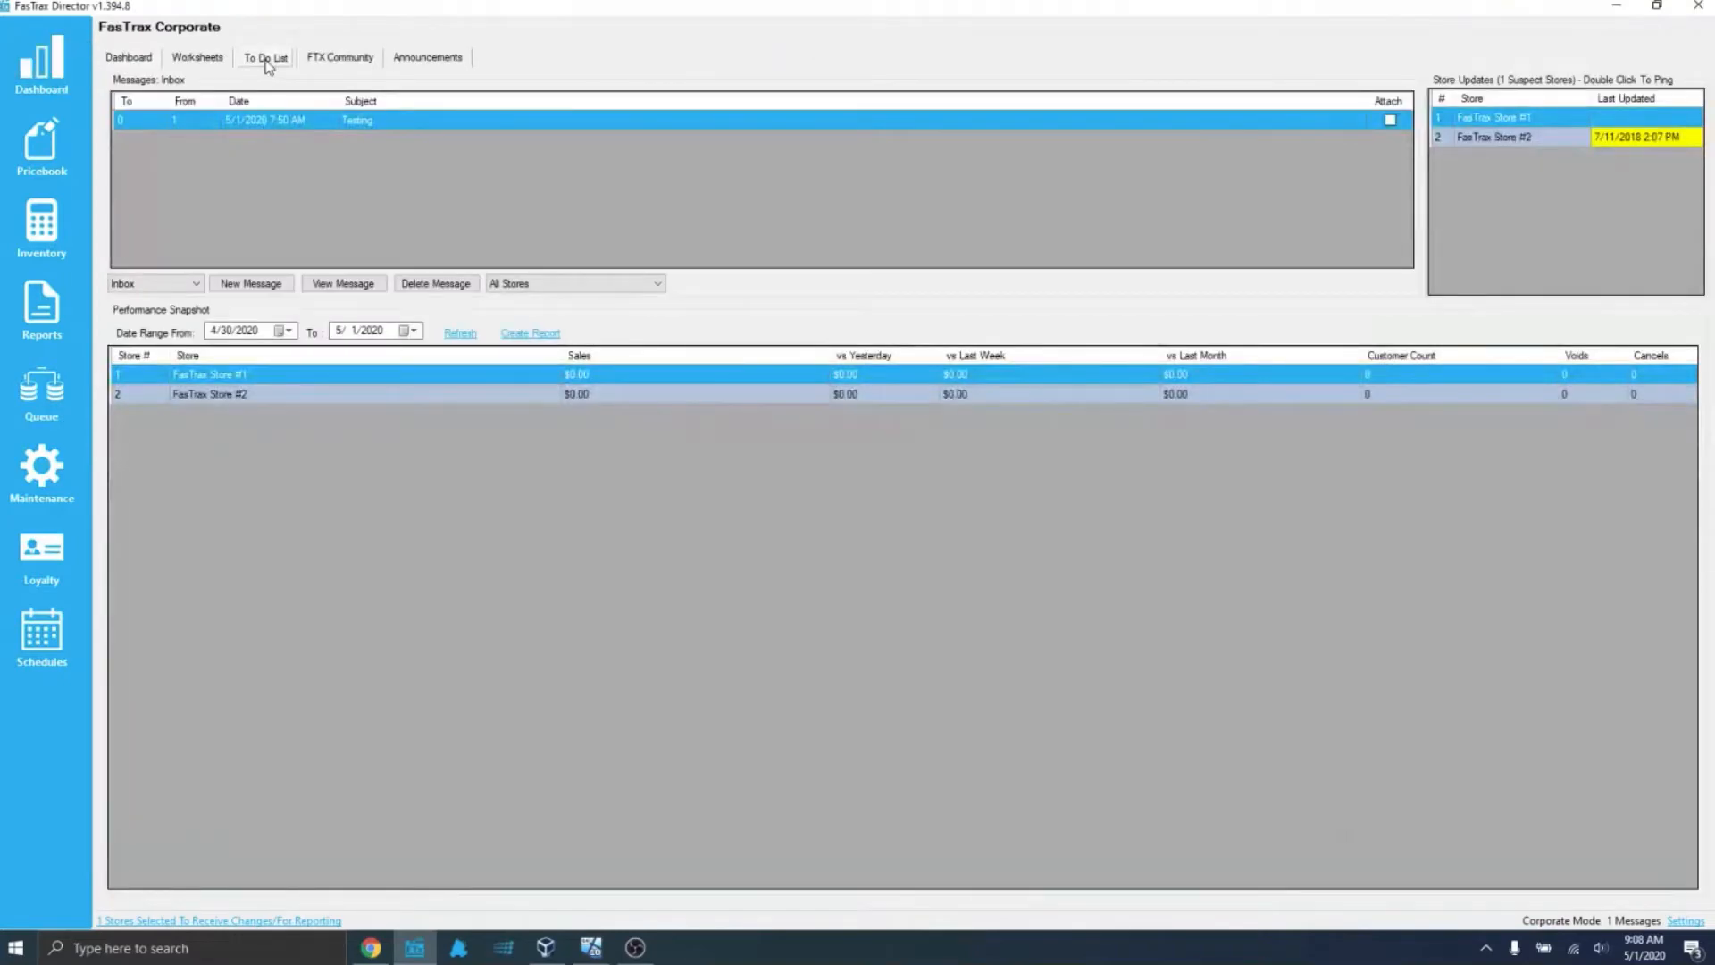
pyautogui.click(265, 59)
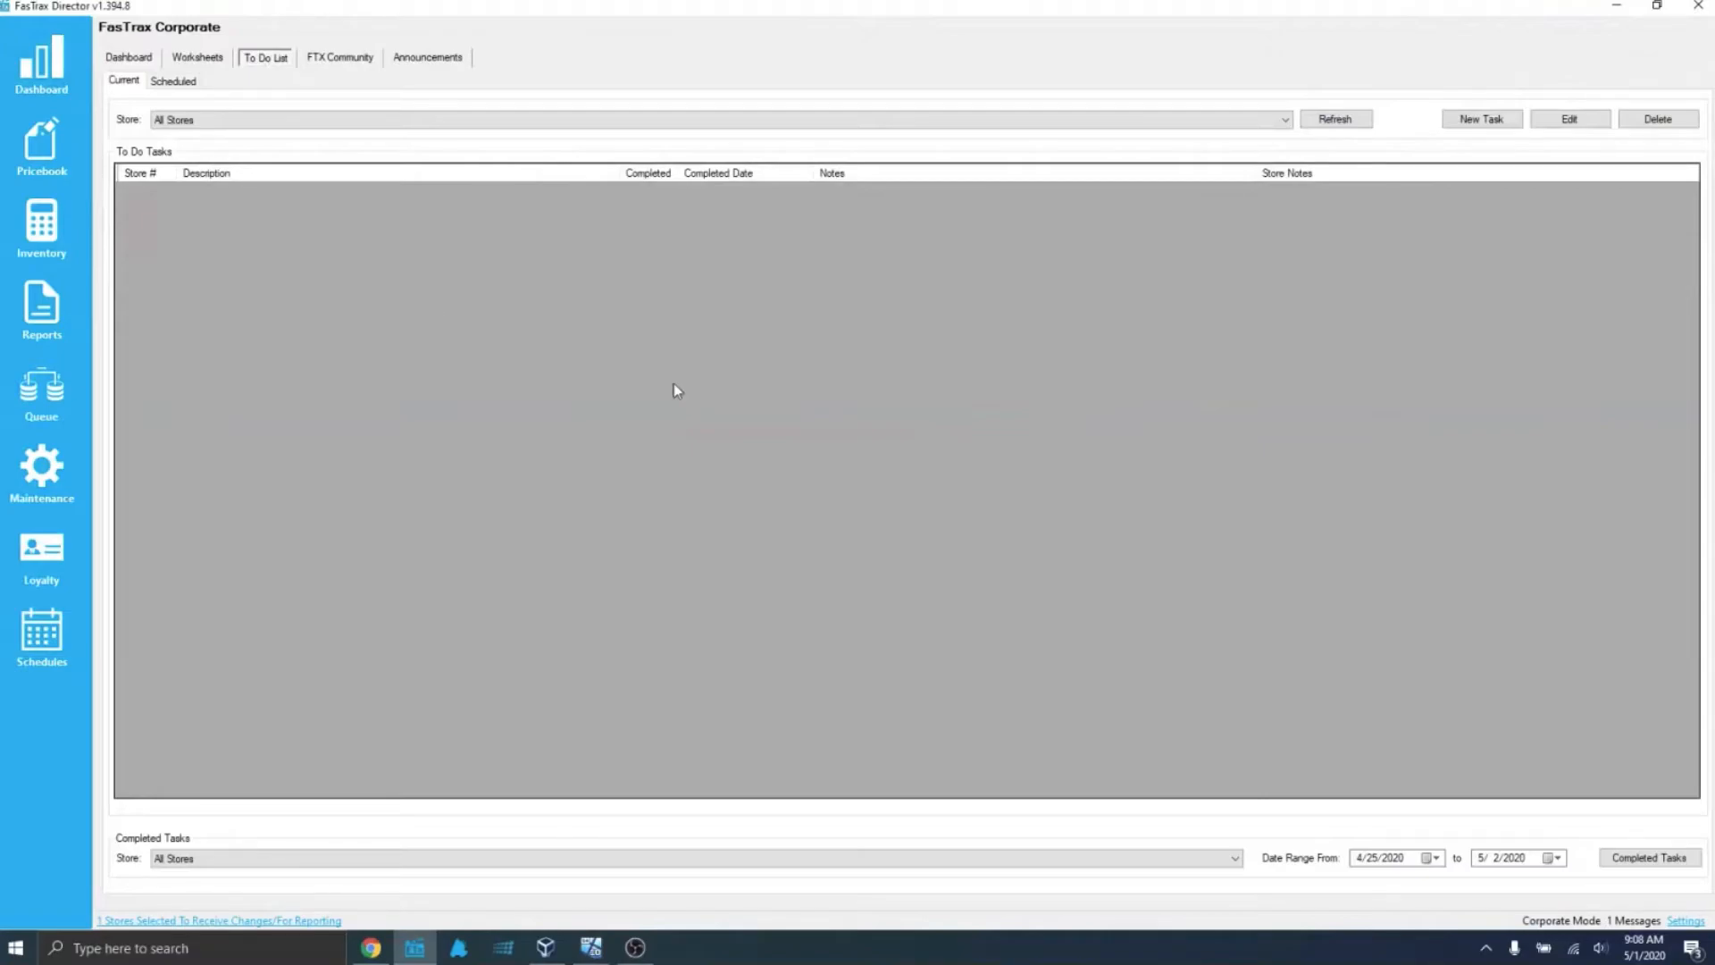
pyautogui.click(1668, 865)
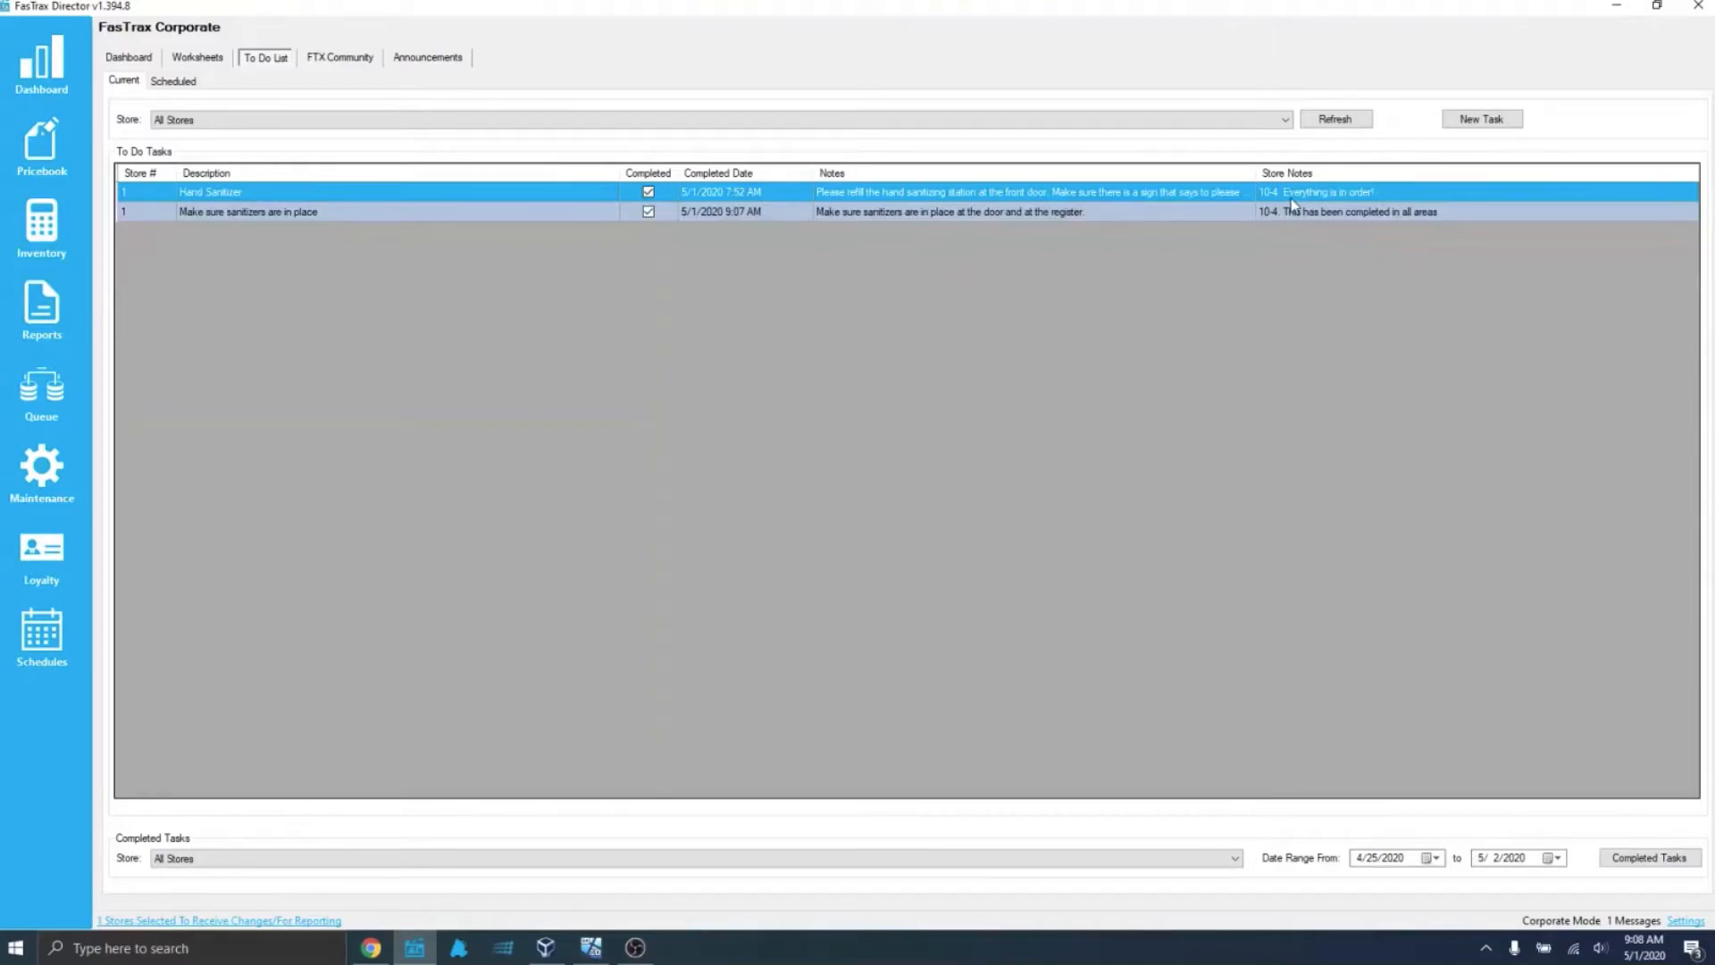
# Start a new scheduled to-do task and assign it to FasTrax Store #1
pyautogui.click(170, 82)
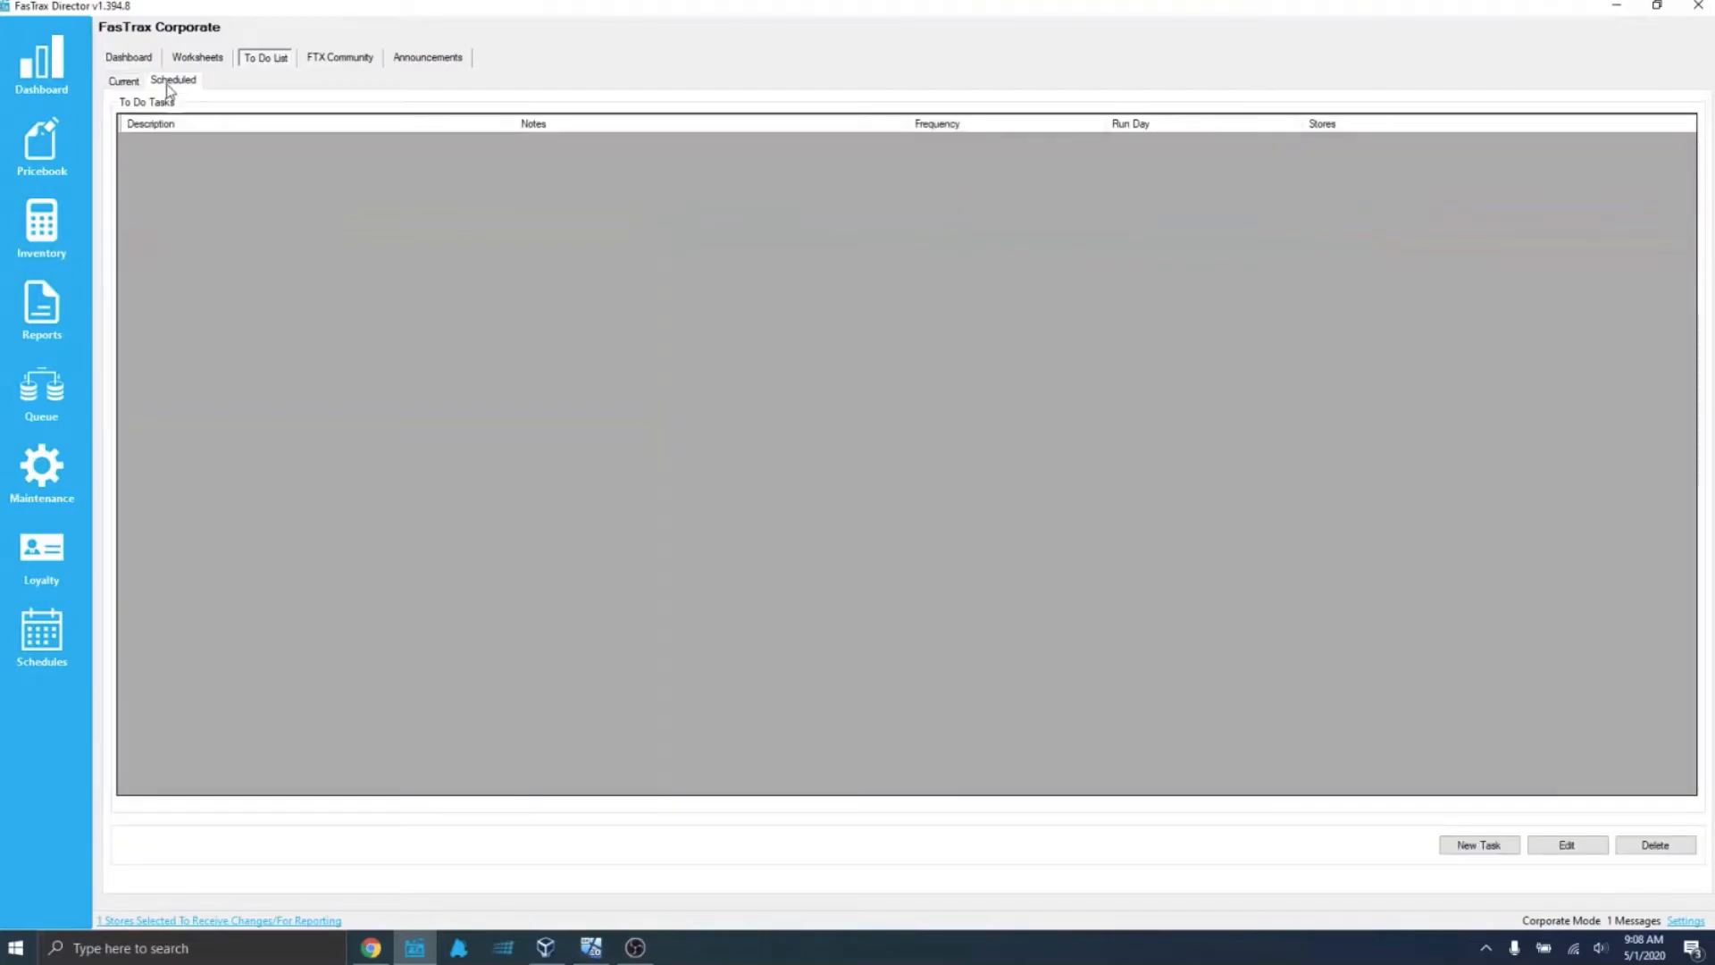
pyautogui.click(1454, 845)
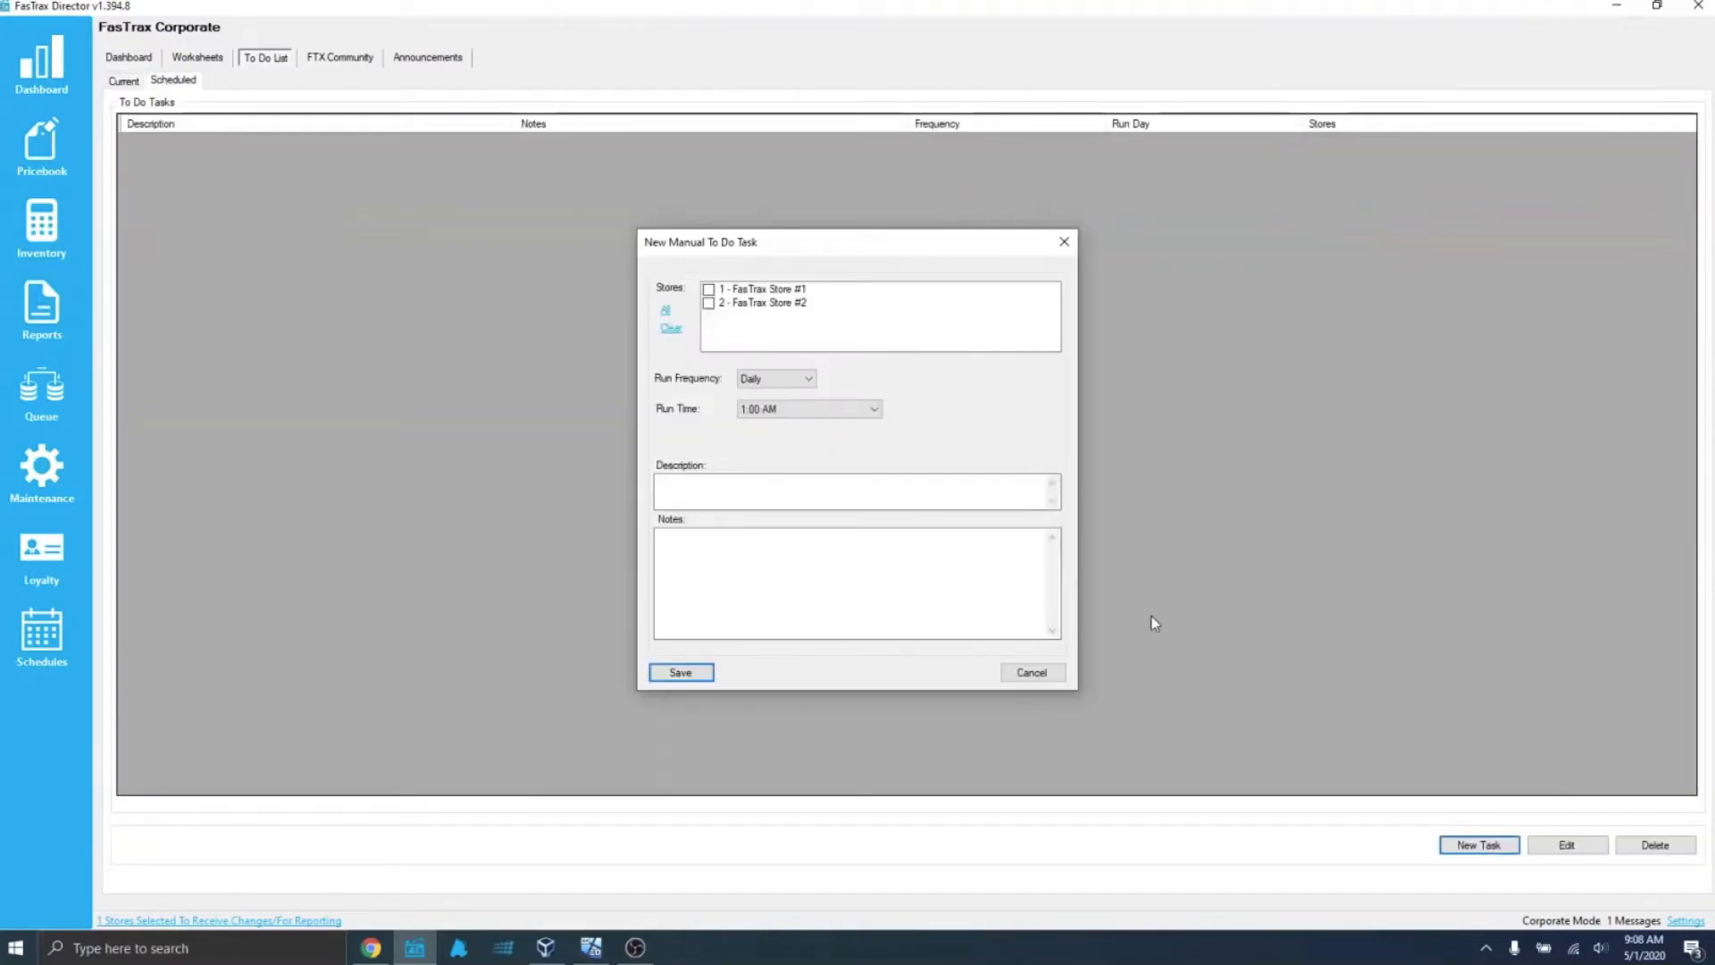
pyautogui.click(711, 291)
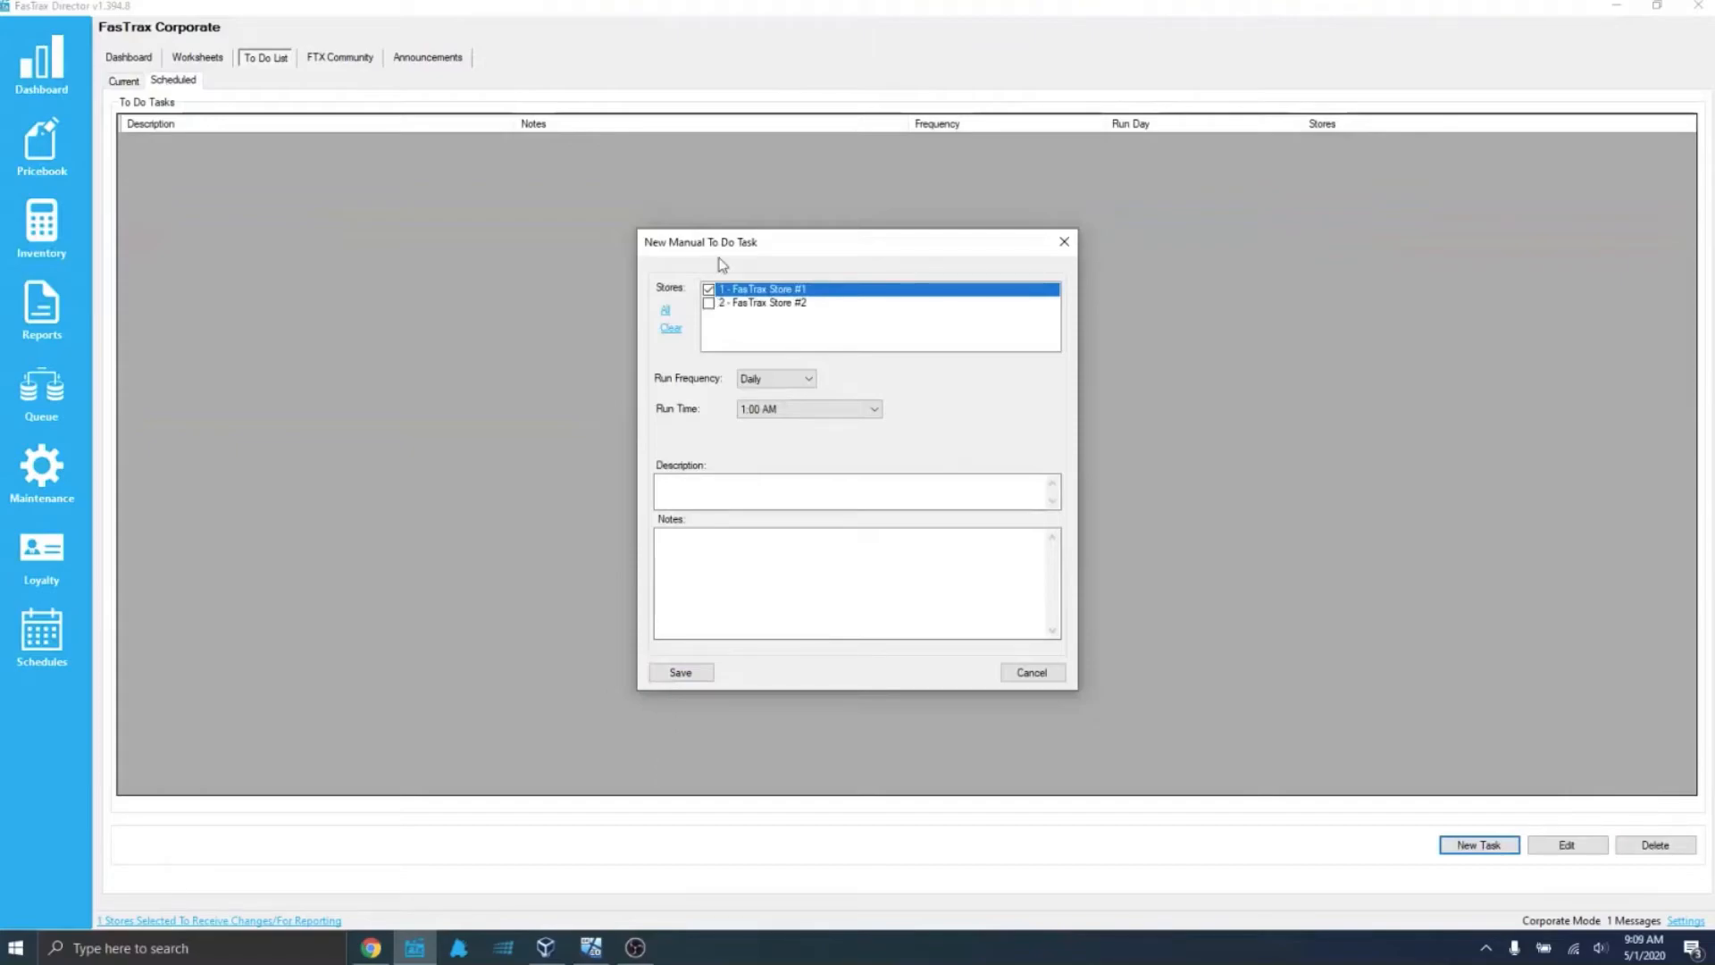
# Try the Weekdays and weekly Monday run frequencies for the scheduled task and look through the run times
pyautogui.click(798, 381)
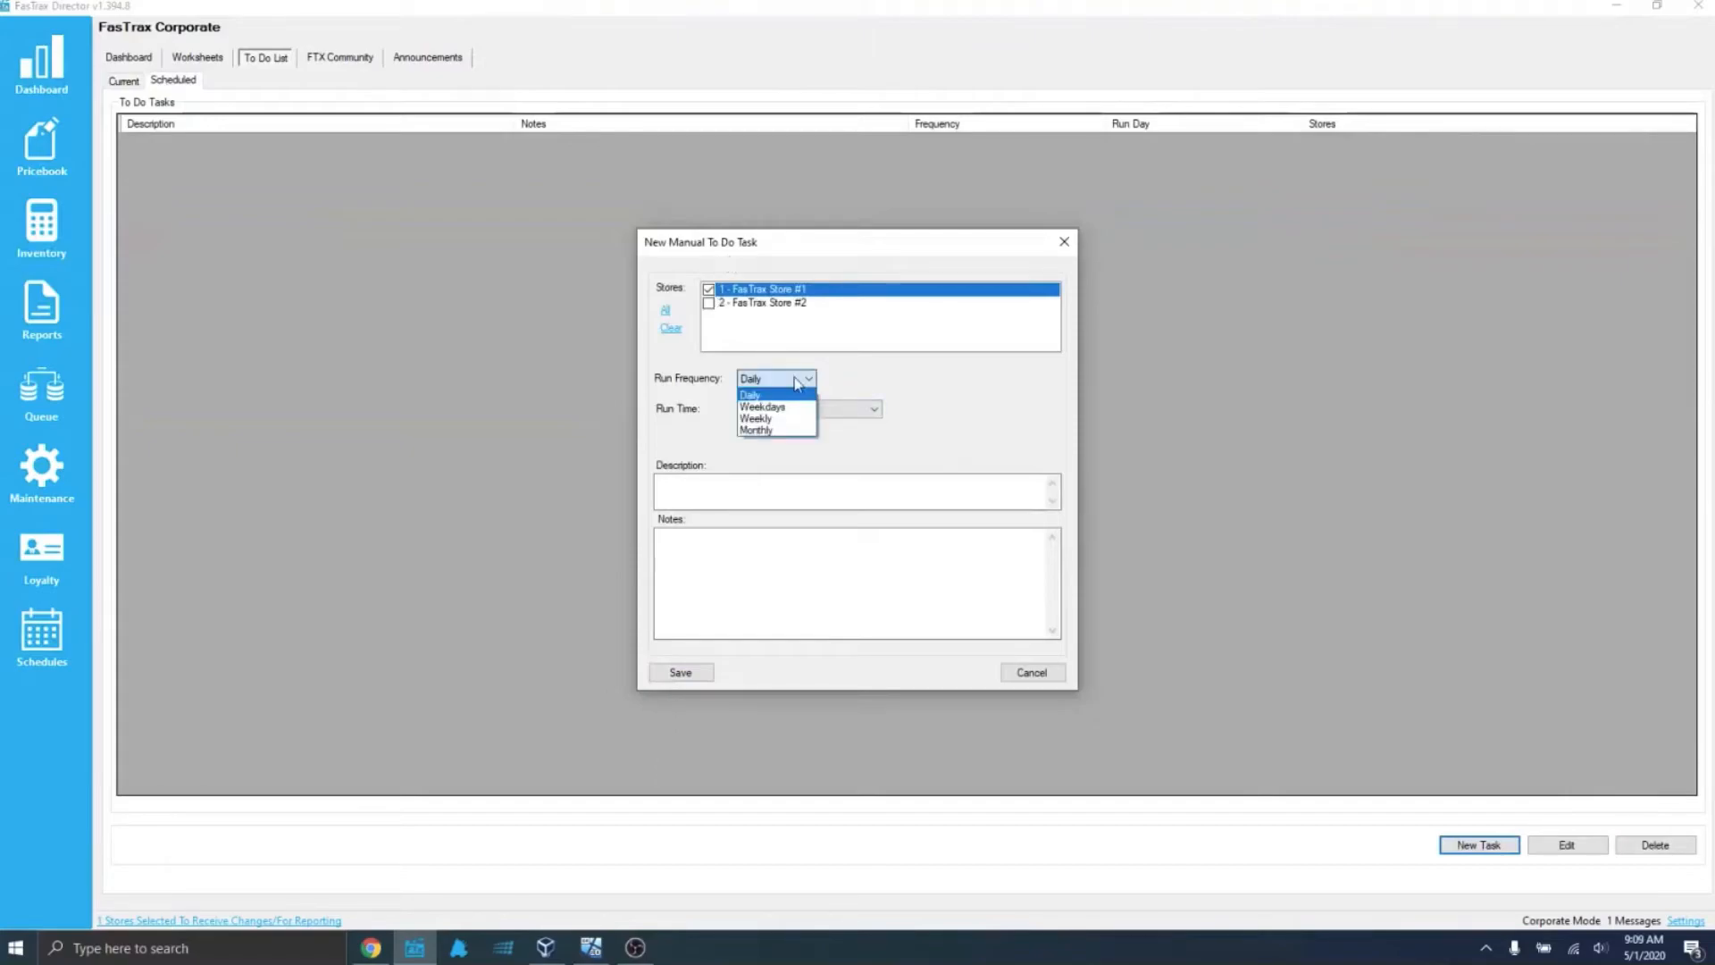
pyautogui.click(767, 407)
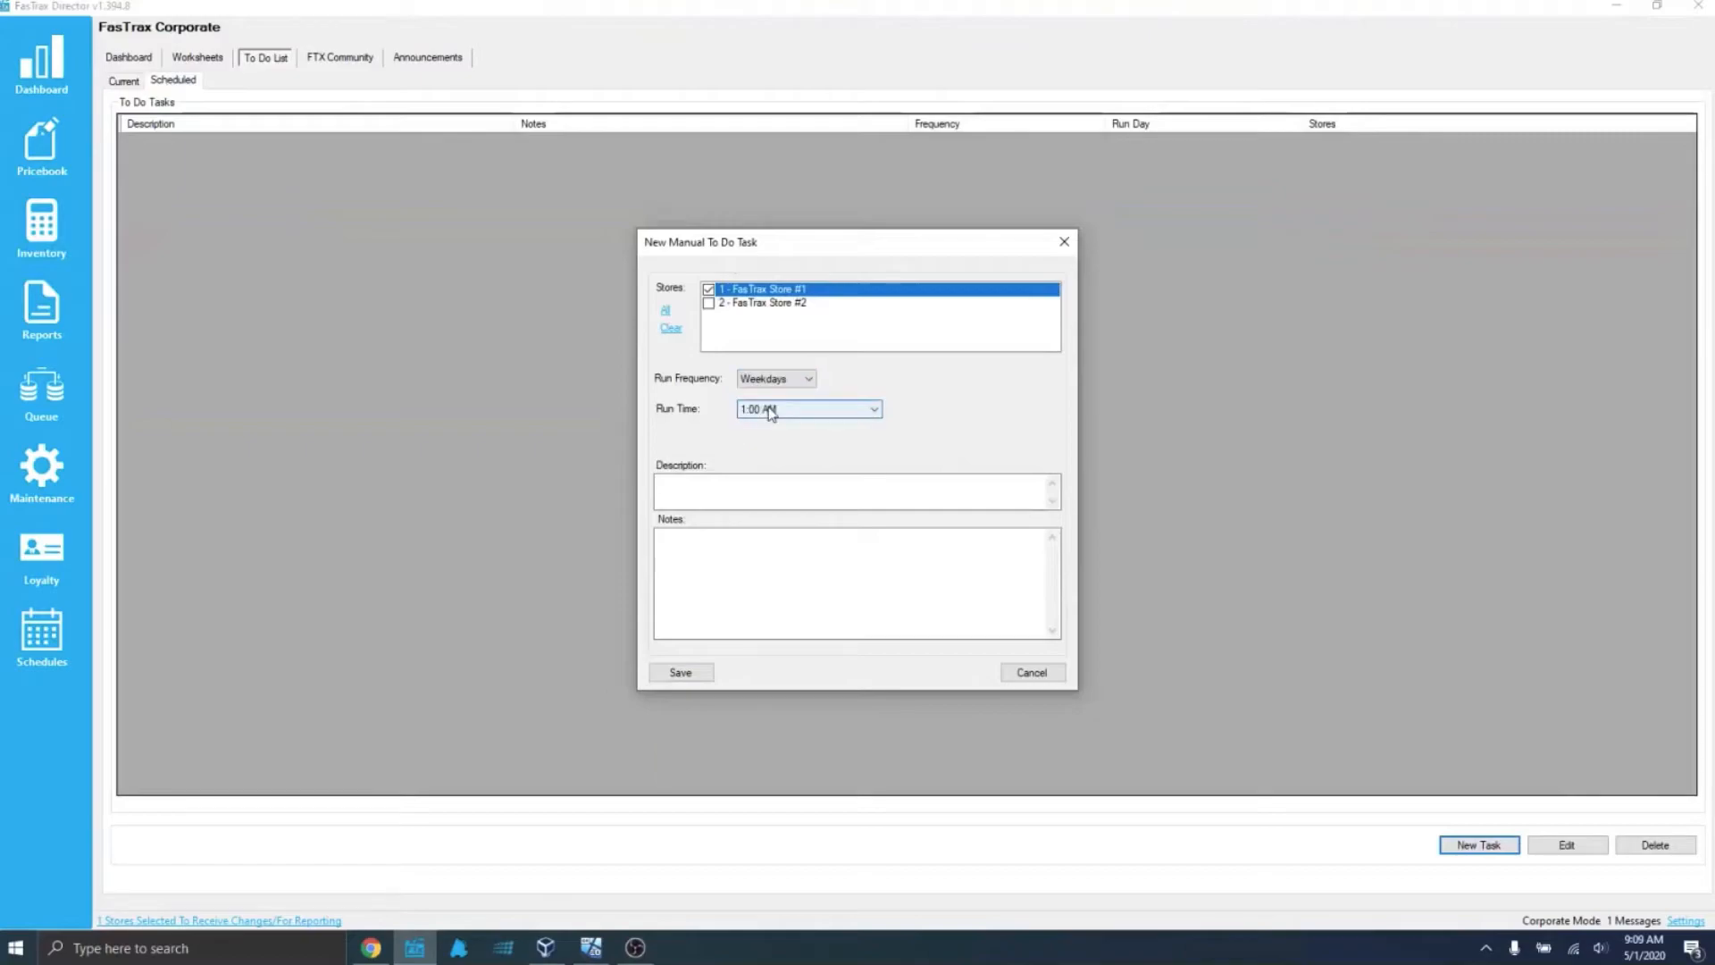
pyautogui.click(801, 384)
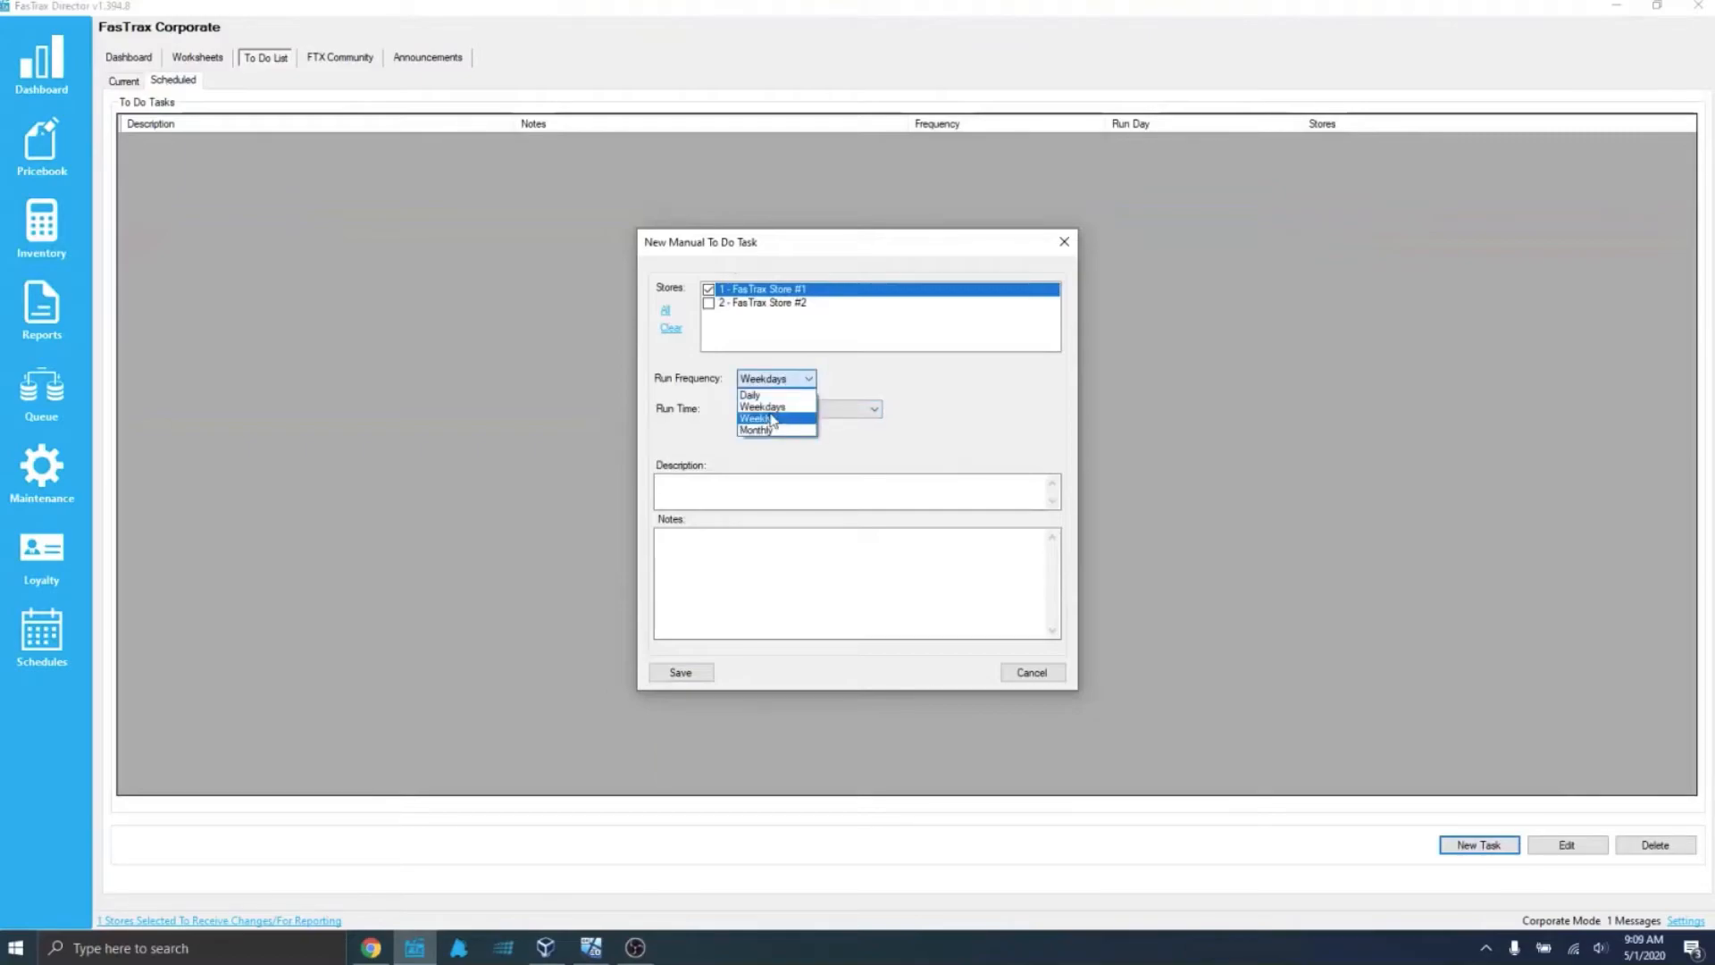
pyautogui.click(773, 419)
pyautogui.click(902, 379)
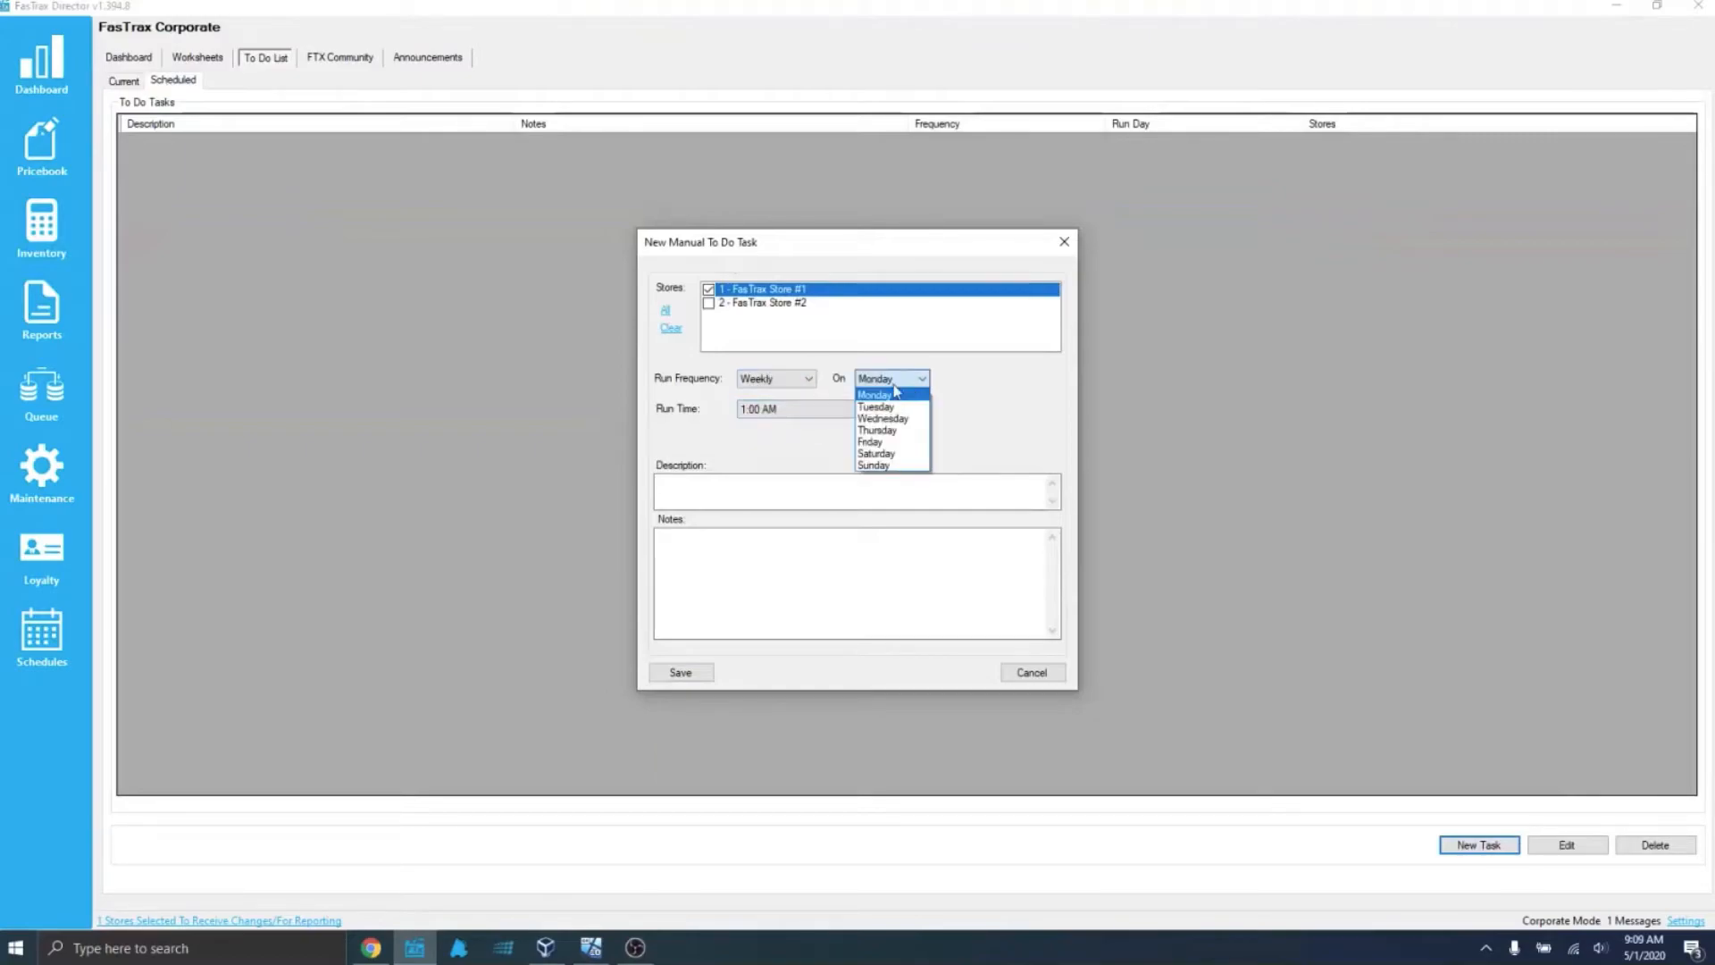
pyautogui.click(893, 394)
pyautogui.click(823, 411)
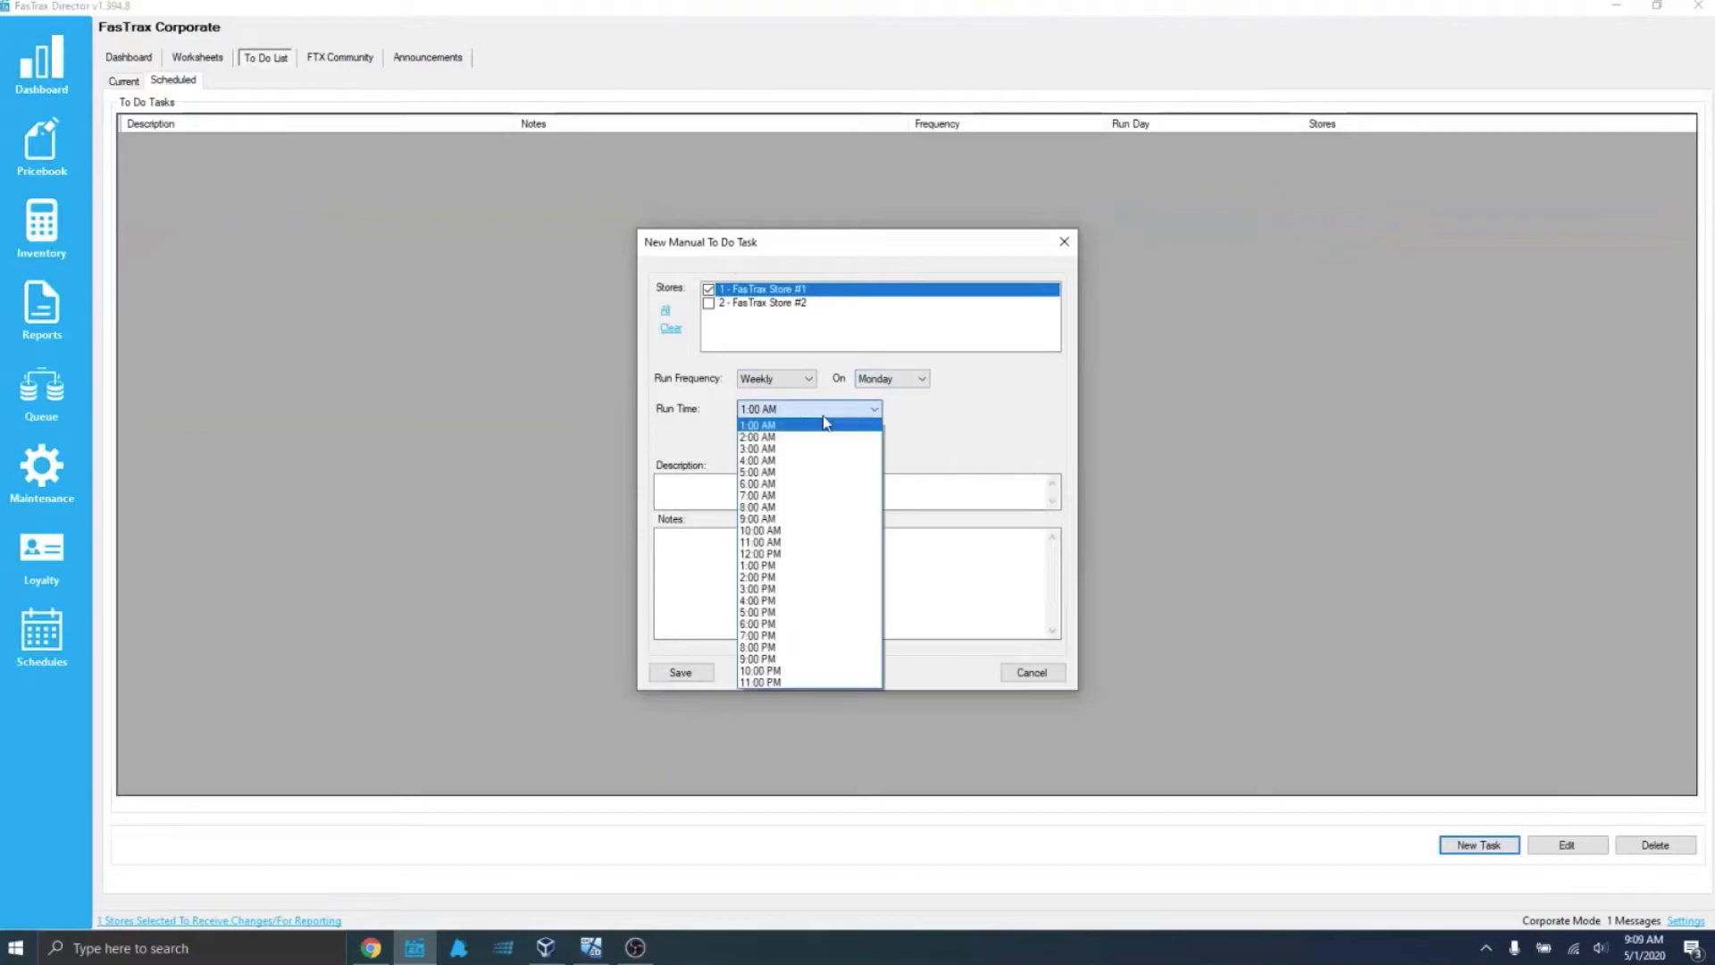
pyautogui.click(785, 384)
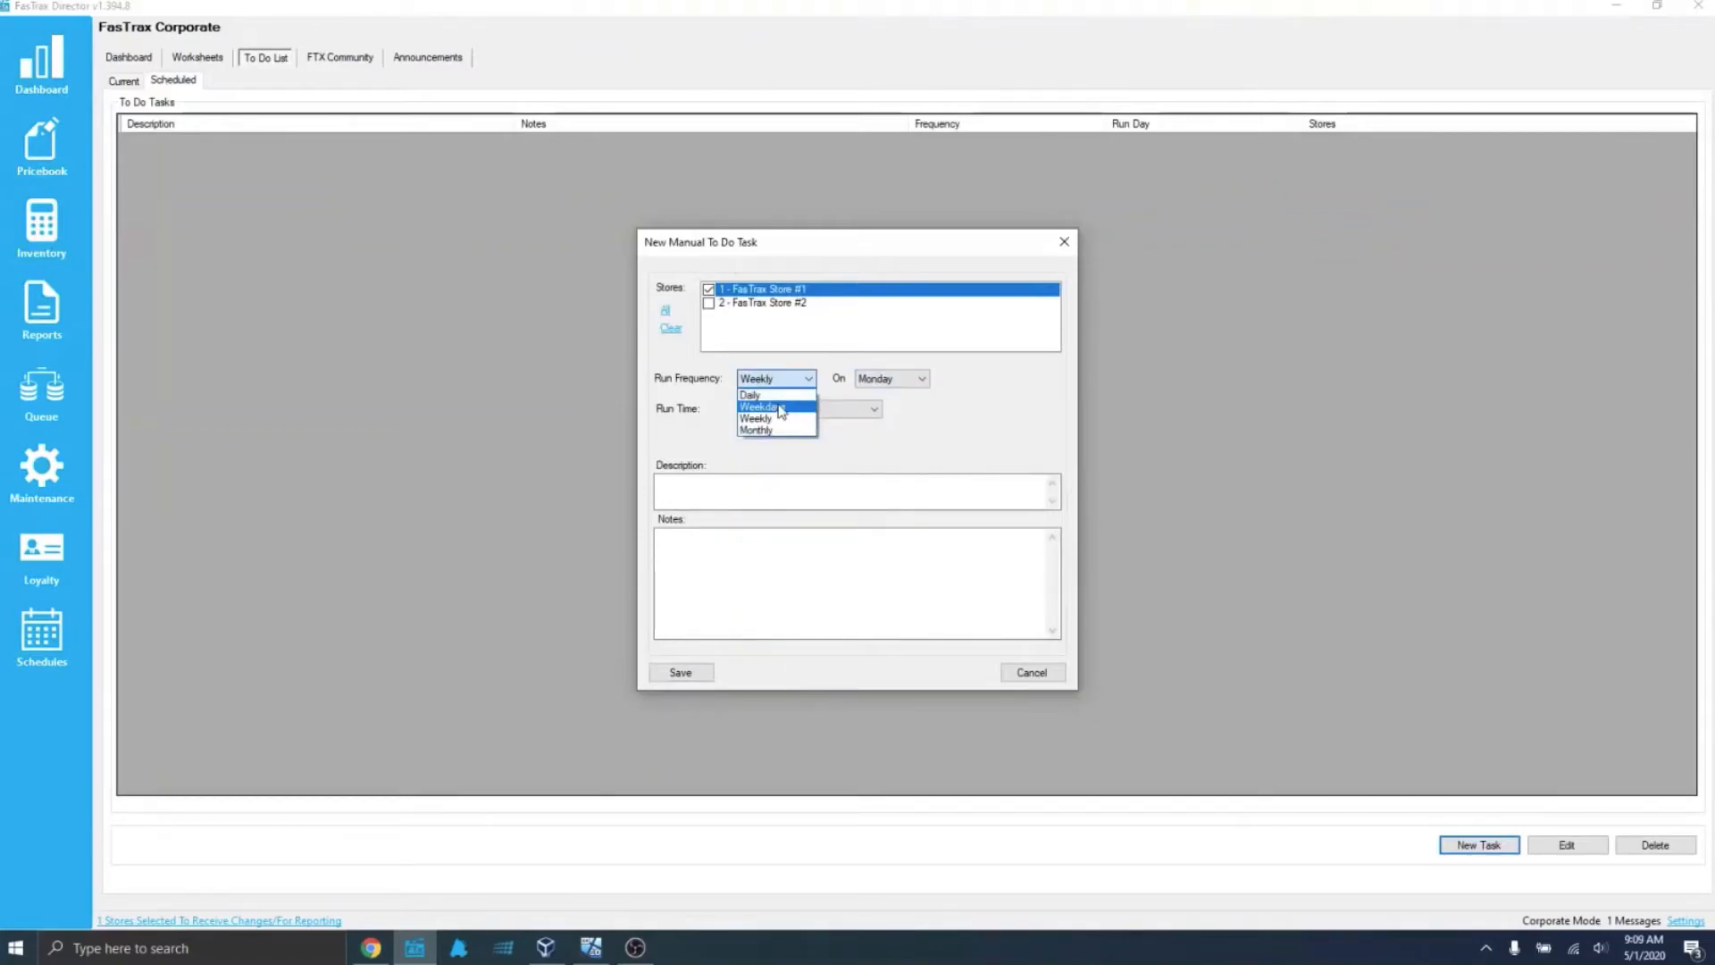
pyautogui.click(779, 407)
# Schedule the task to run weekly on Thursday at 6:00 AM
pyautogui.click(796, 382)
pyautogui.click(758, 418)
pyautogui.click(893, 379)
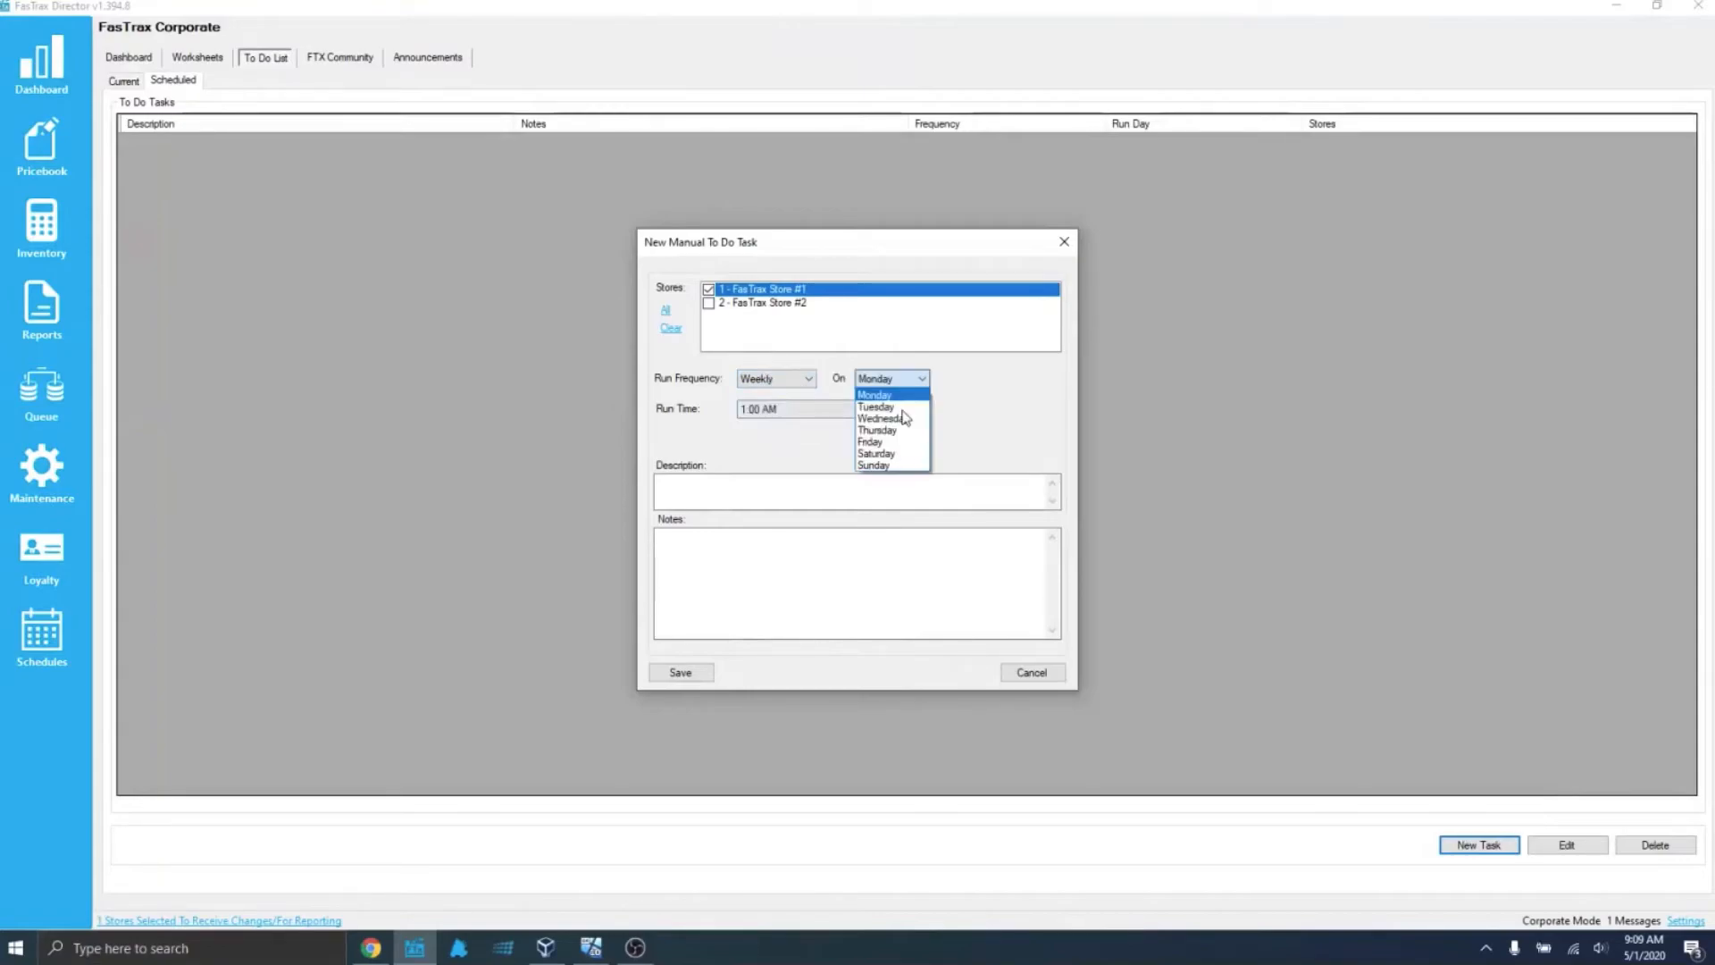
pyautogui.click(880, 429)
pyautogui.click(802, 409)
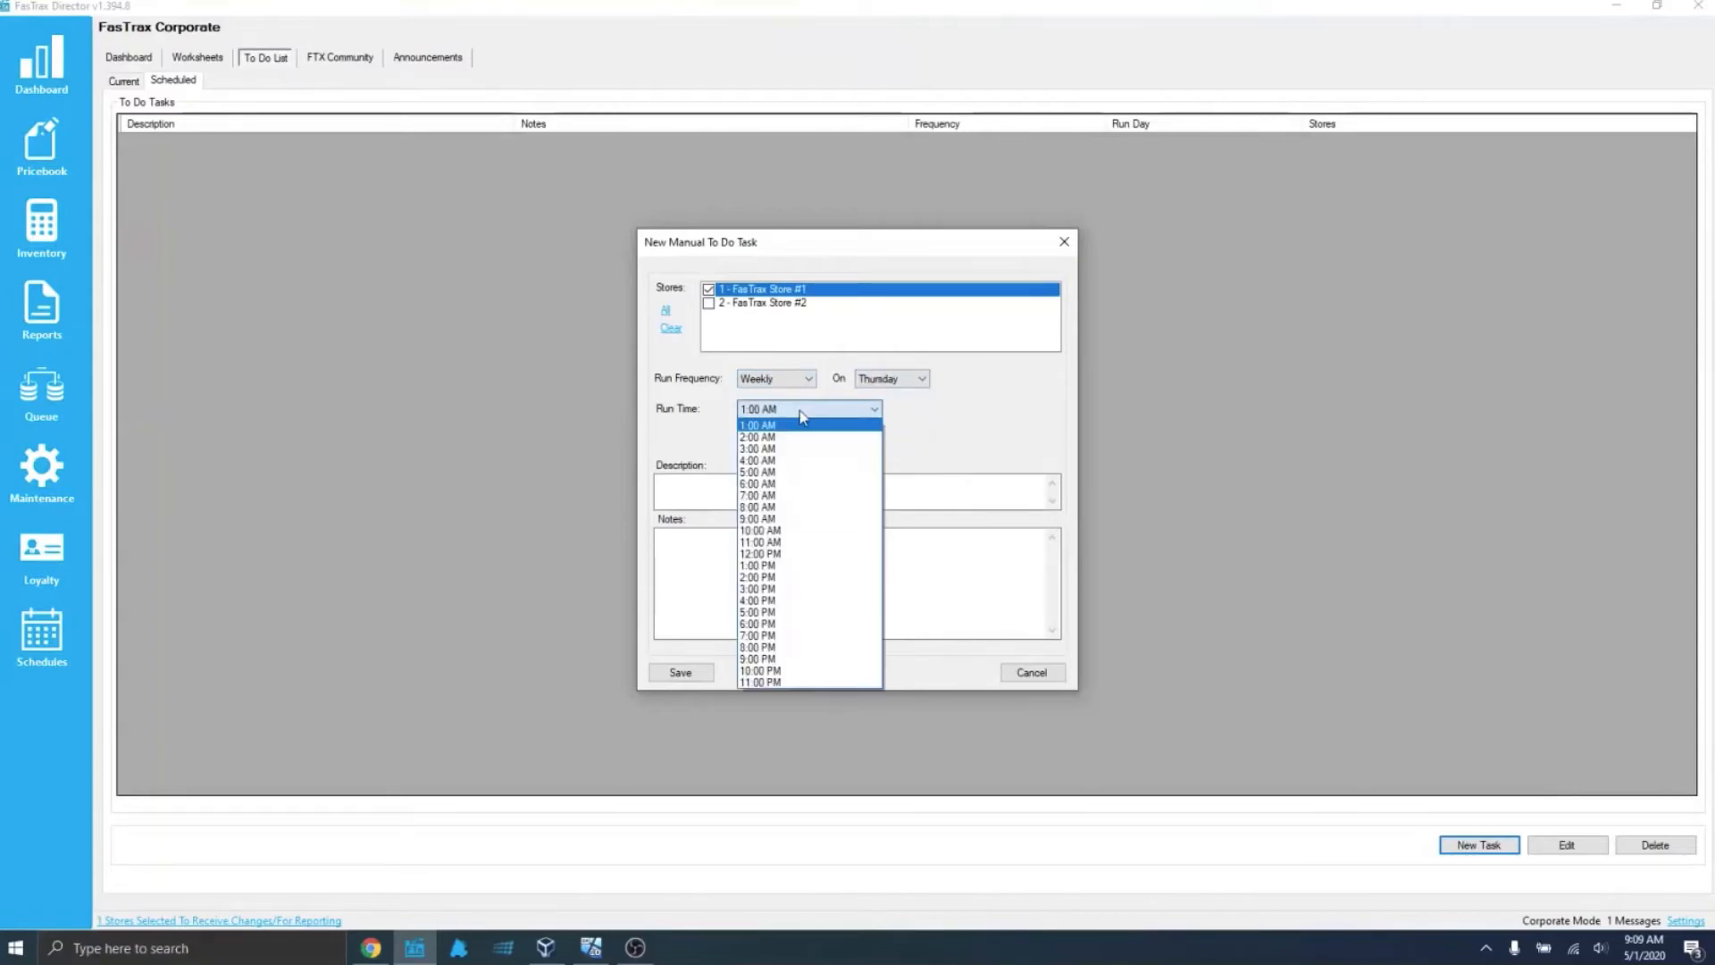
pyautogui.click(788, 484)
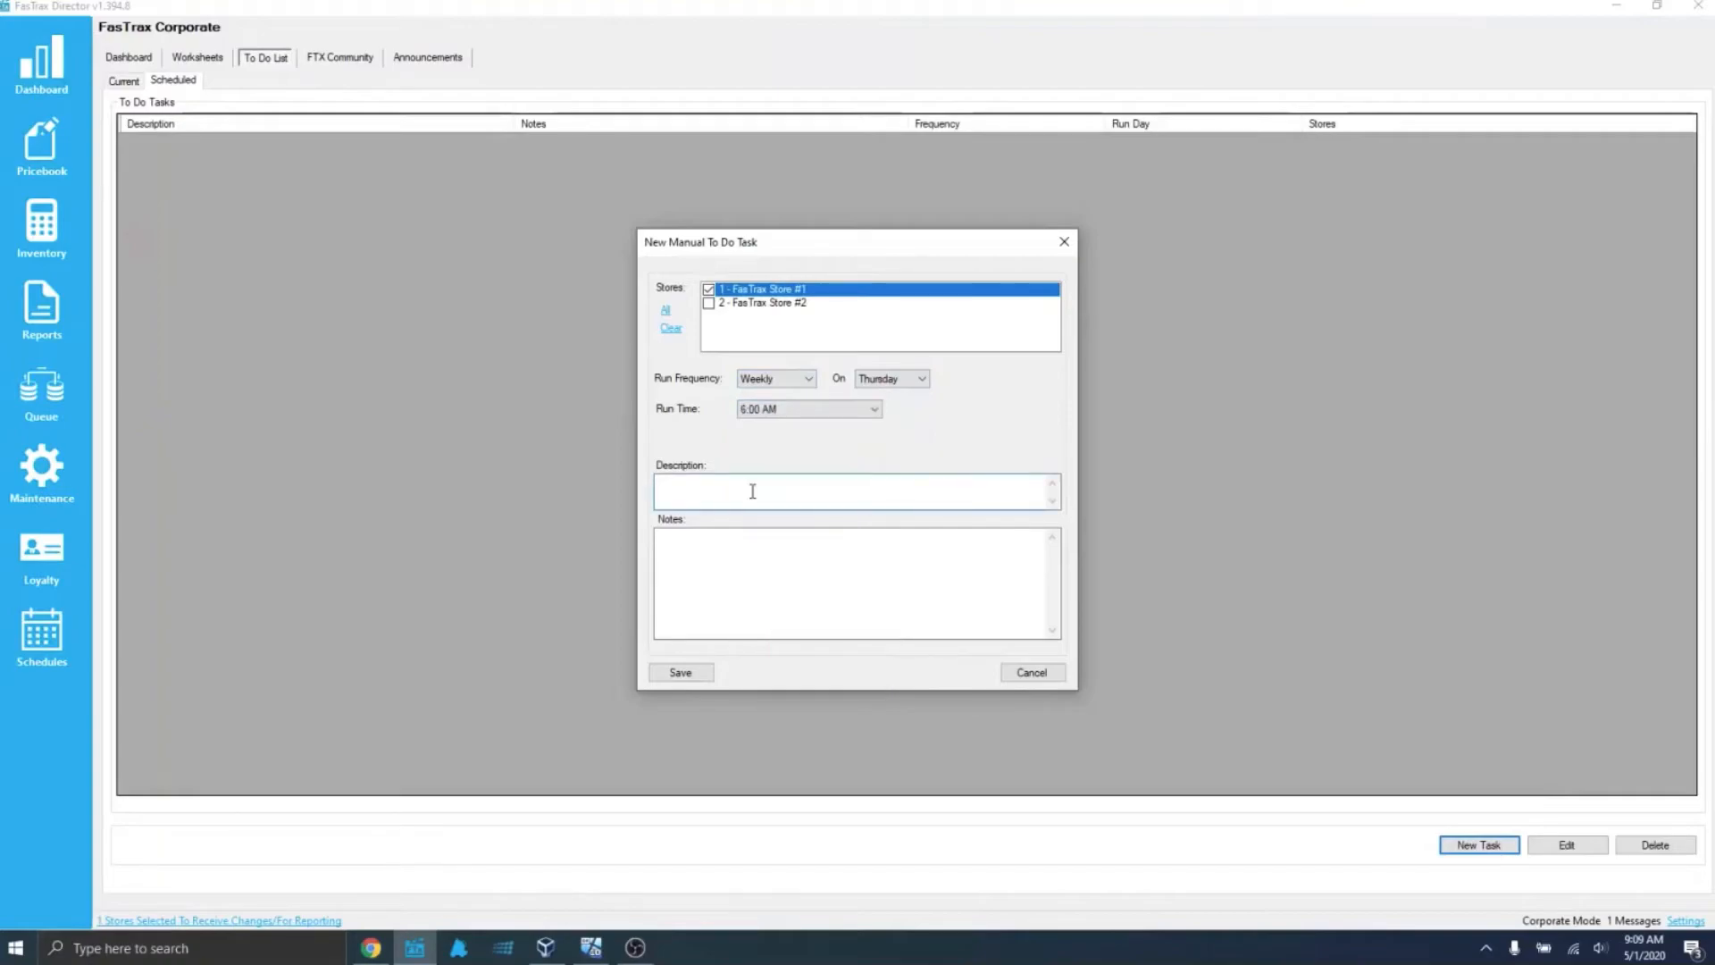
# Describe the task as "Garbage", add the note "Make sure the garbage is carried out" and save it
pyautogui.write('Garbage')
pyautogui.press('Tab')
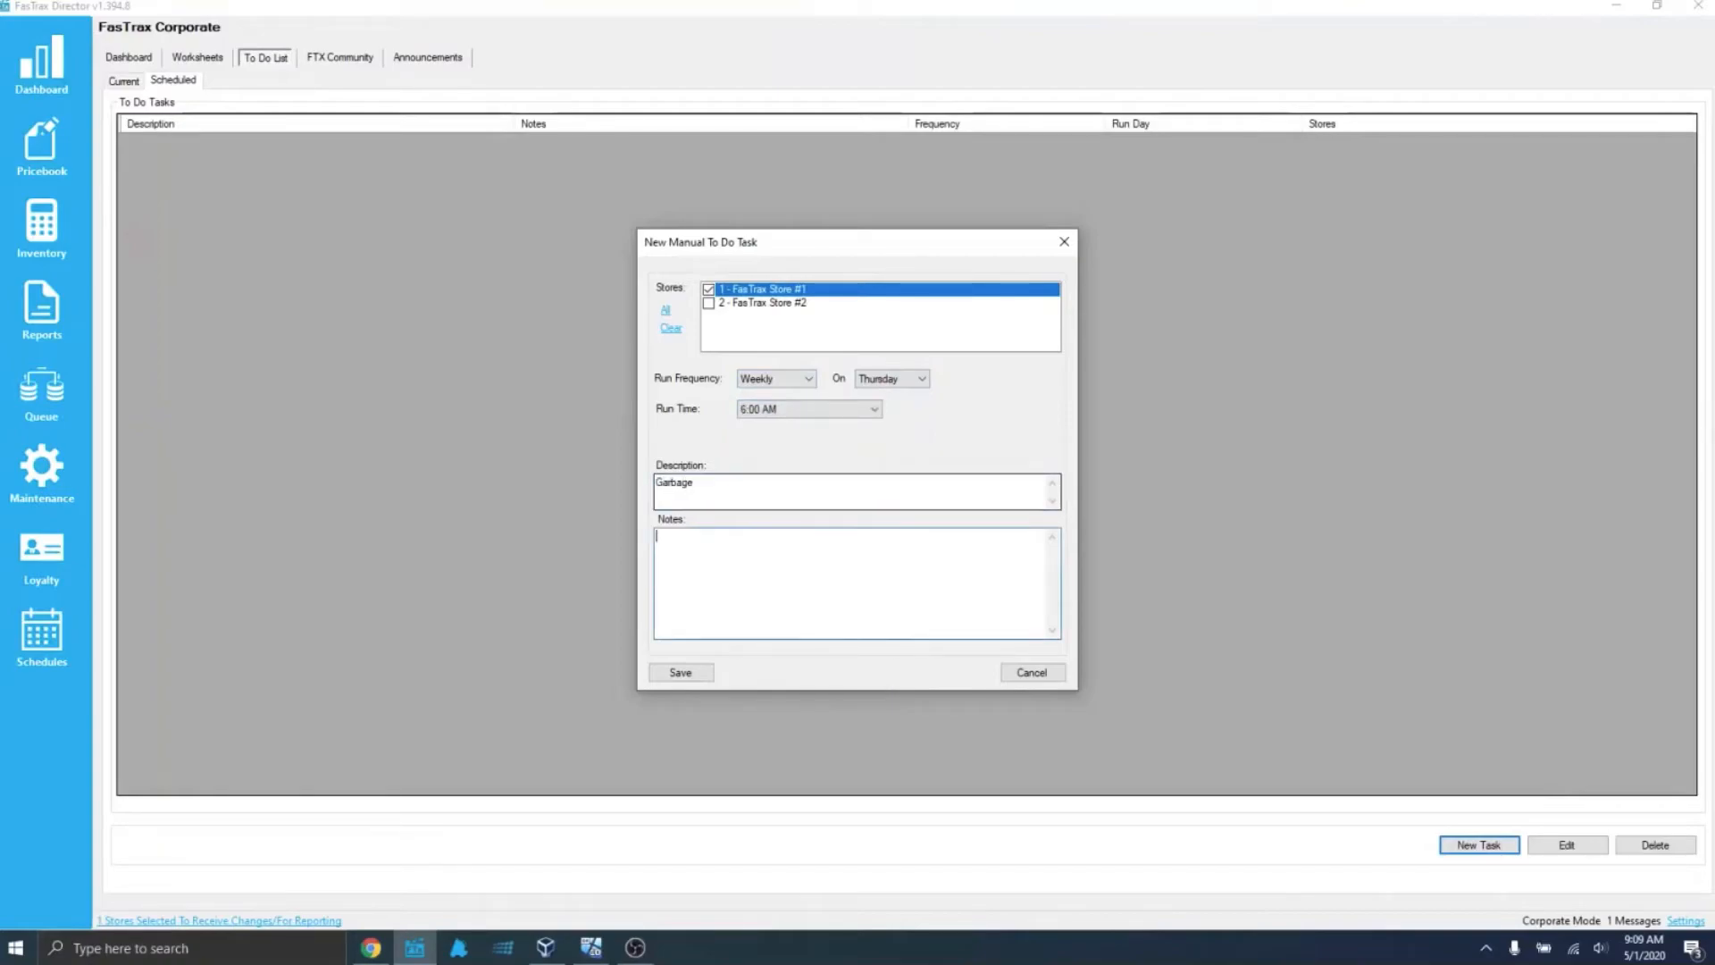
pyautogui.write('Make sure the garbage is carried out')
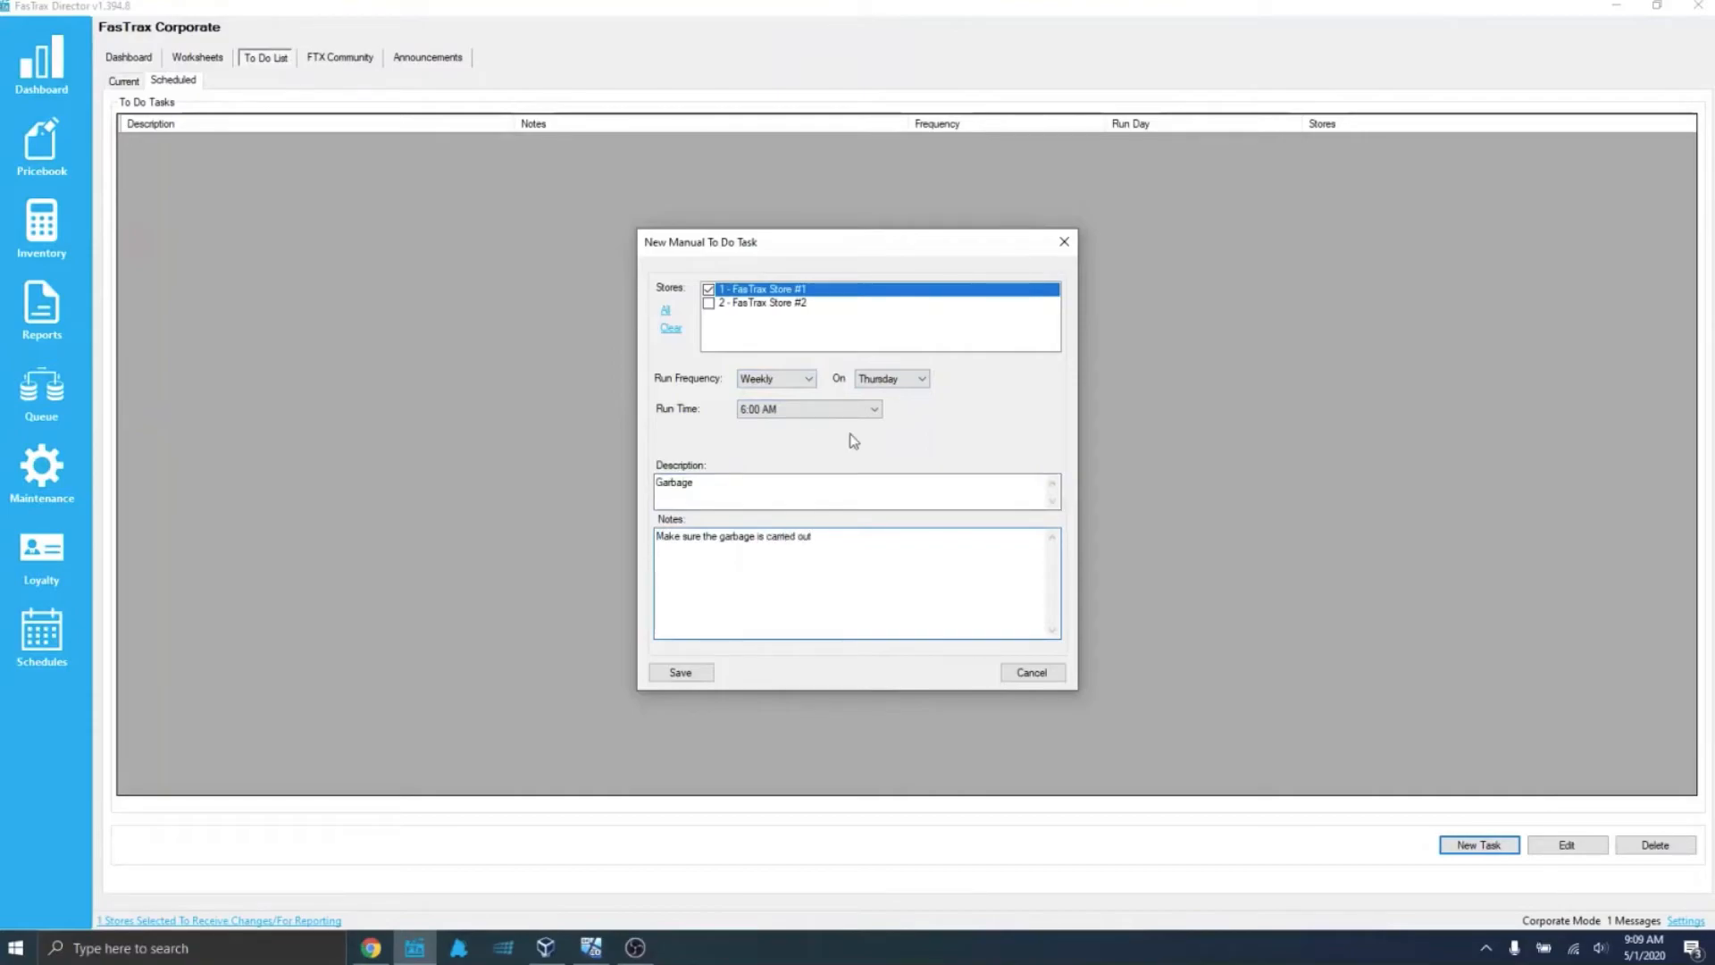
pyautogui.click(684, 671)
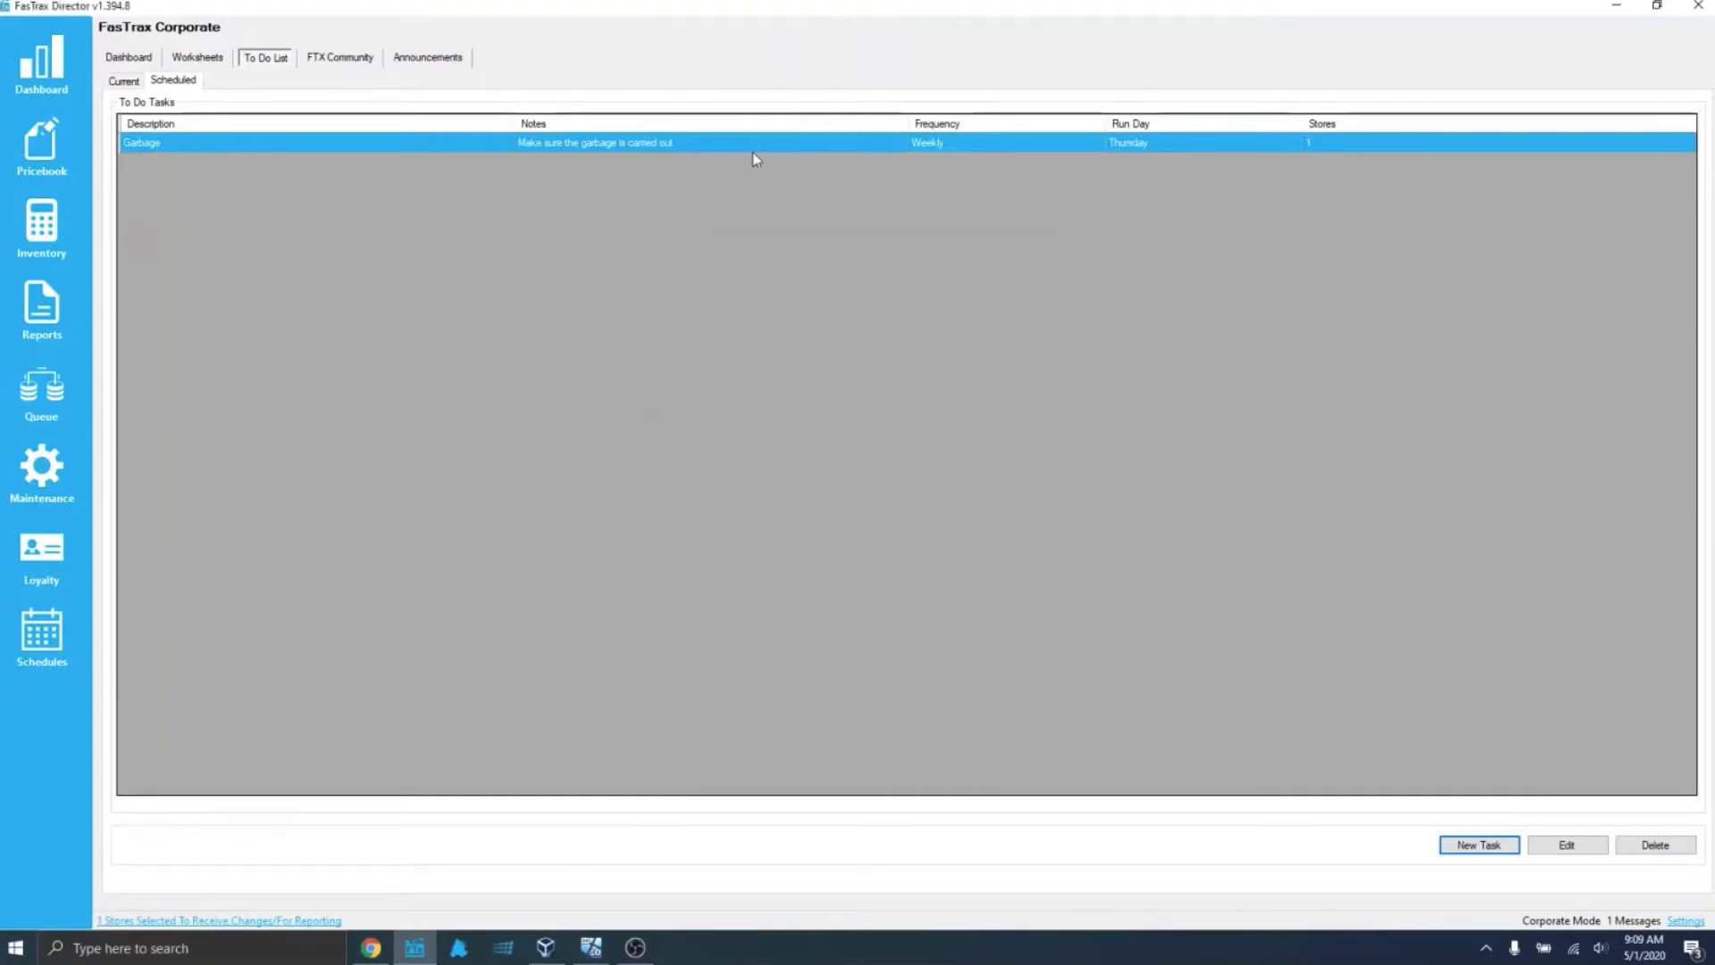
# Open the scheduled Garbage task for editing to review its settings, and close it without saving
pyautogui.click(1567, 844)
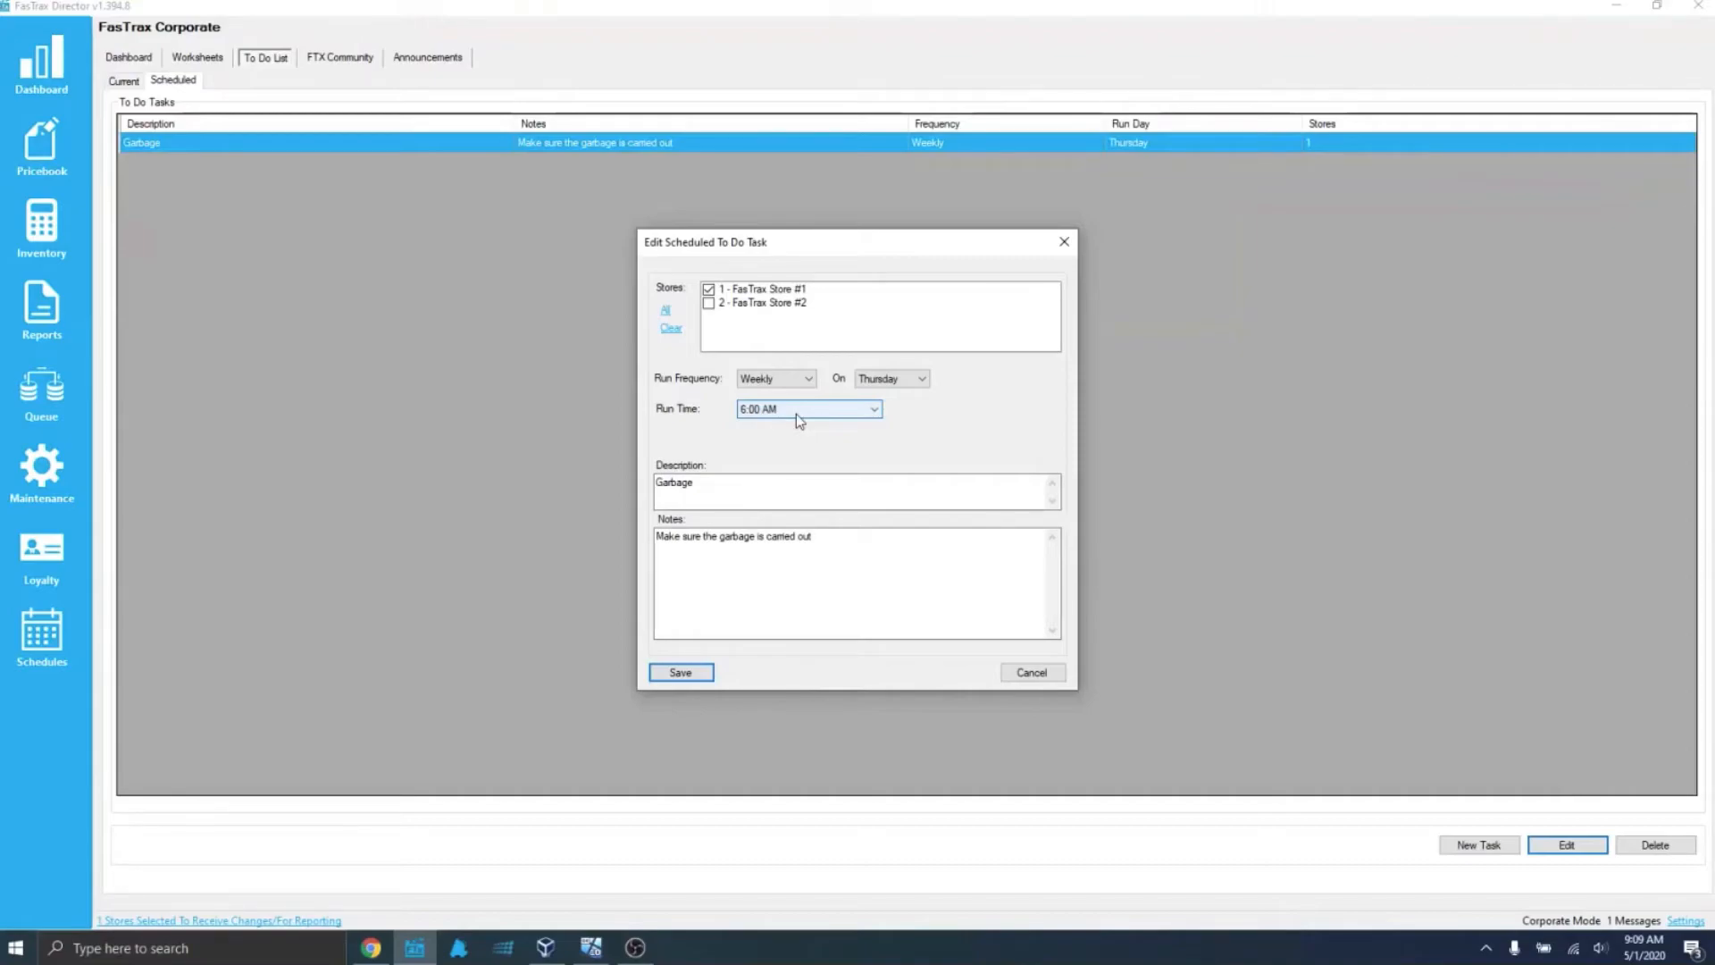
pyautogui.click(1030, 676)
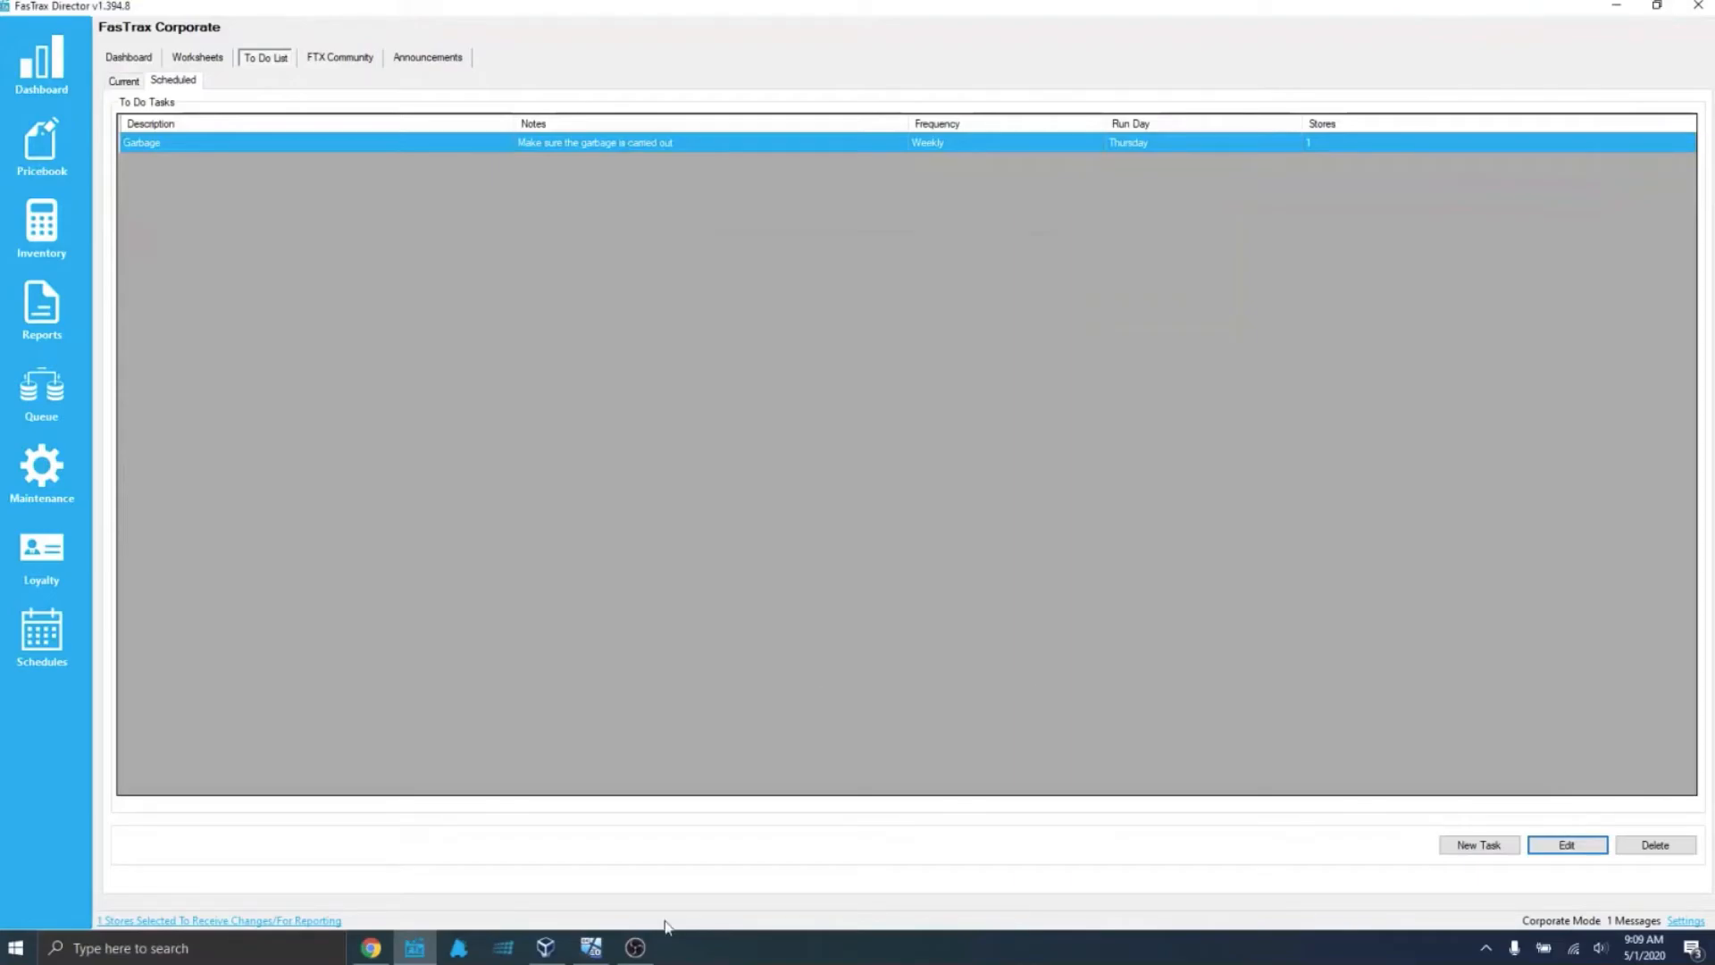
# Switch to the Windows 10 virtual machine showing the POS sales screen
pyautogui.click(463, 945)
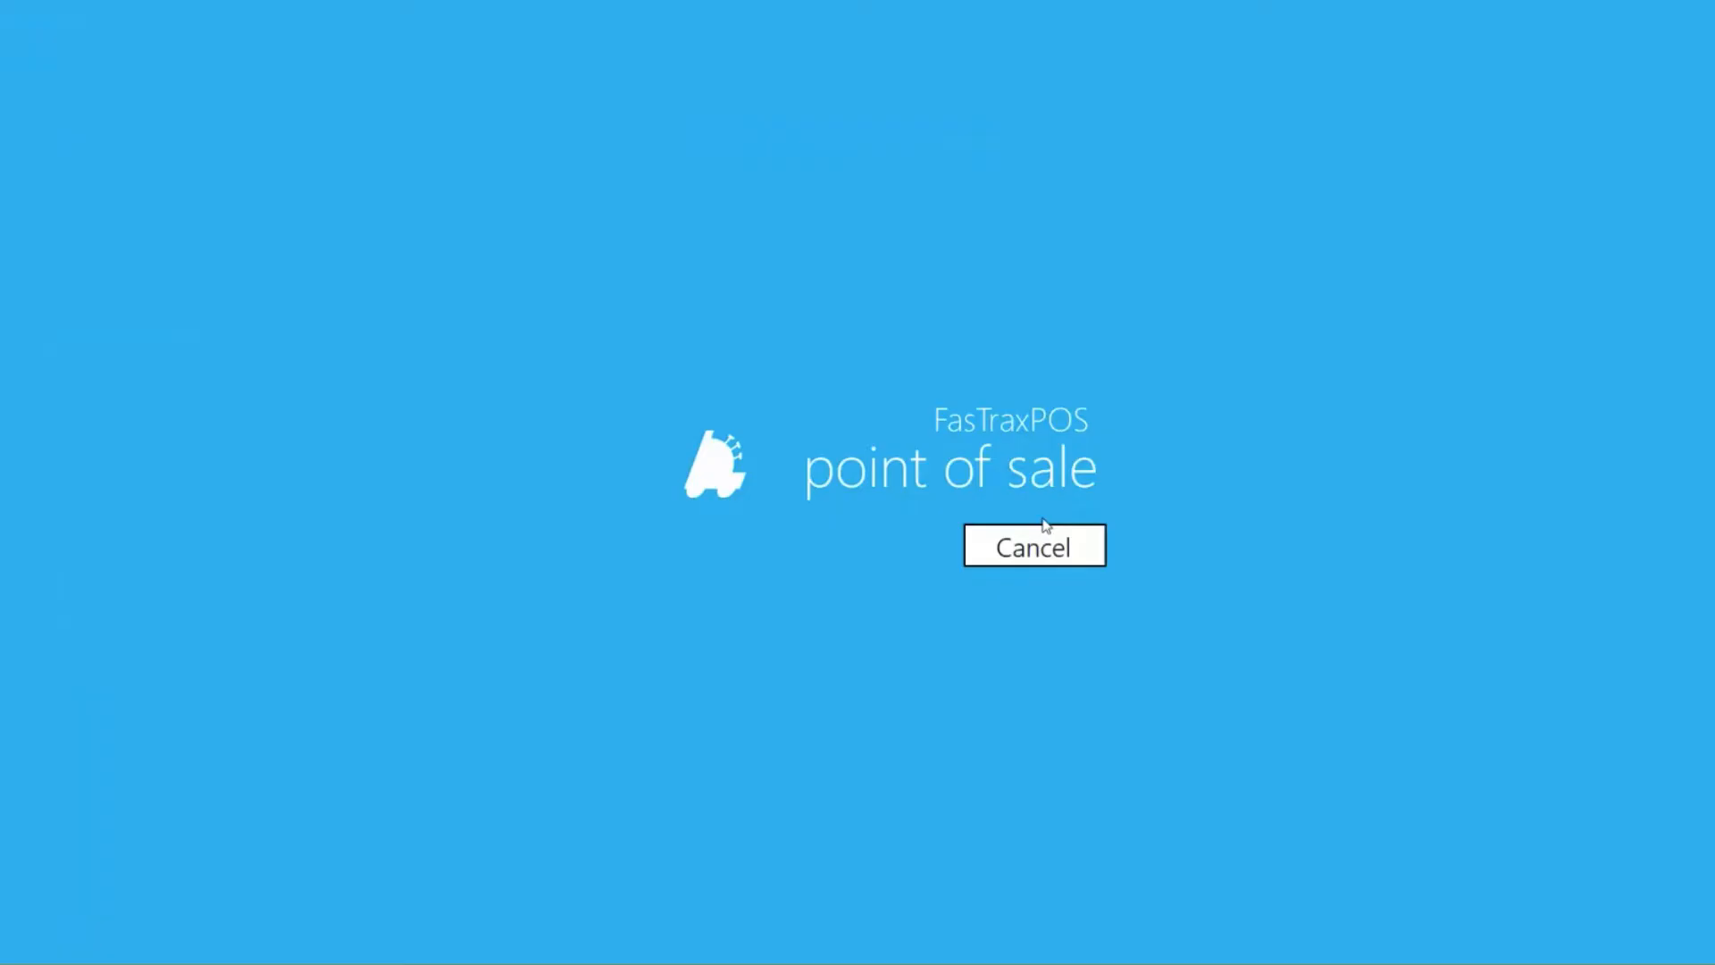
pyautogui.click(1069, 561)
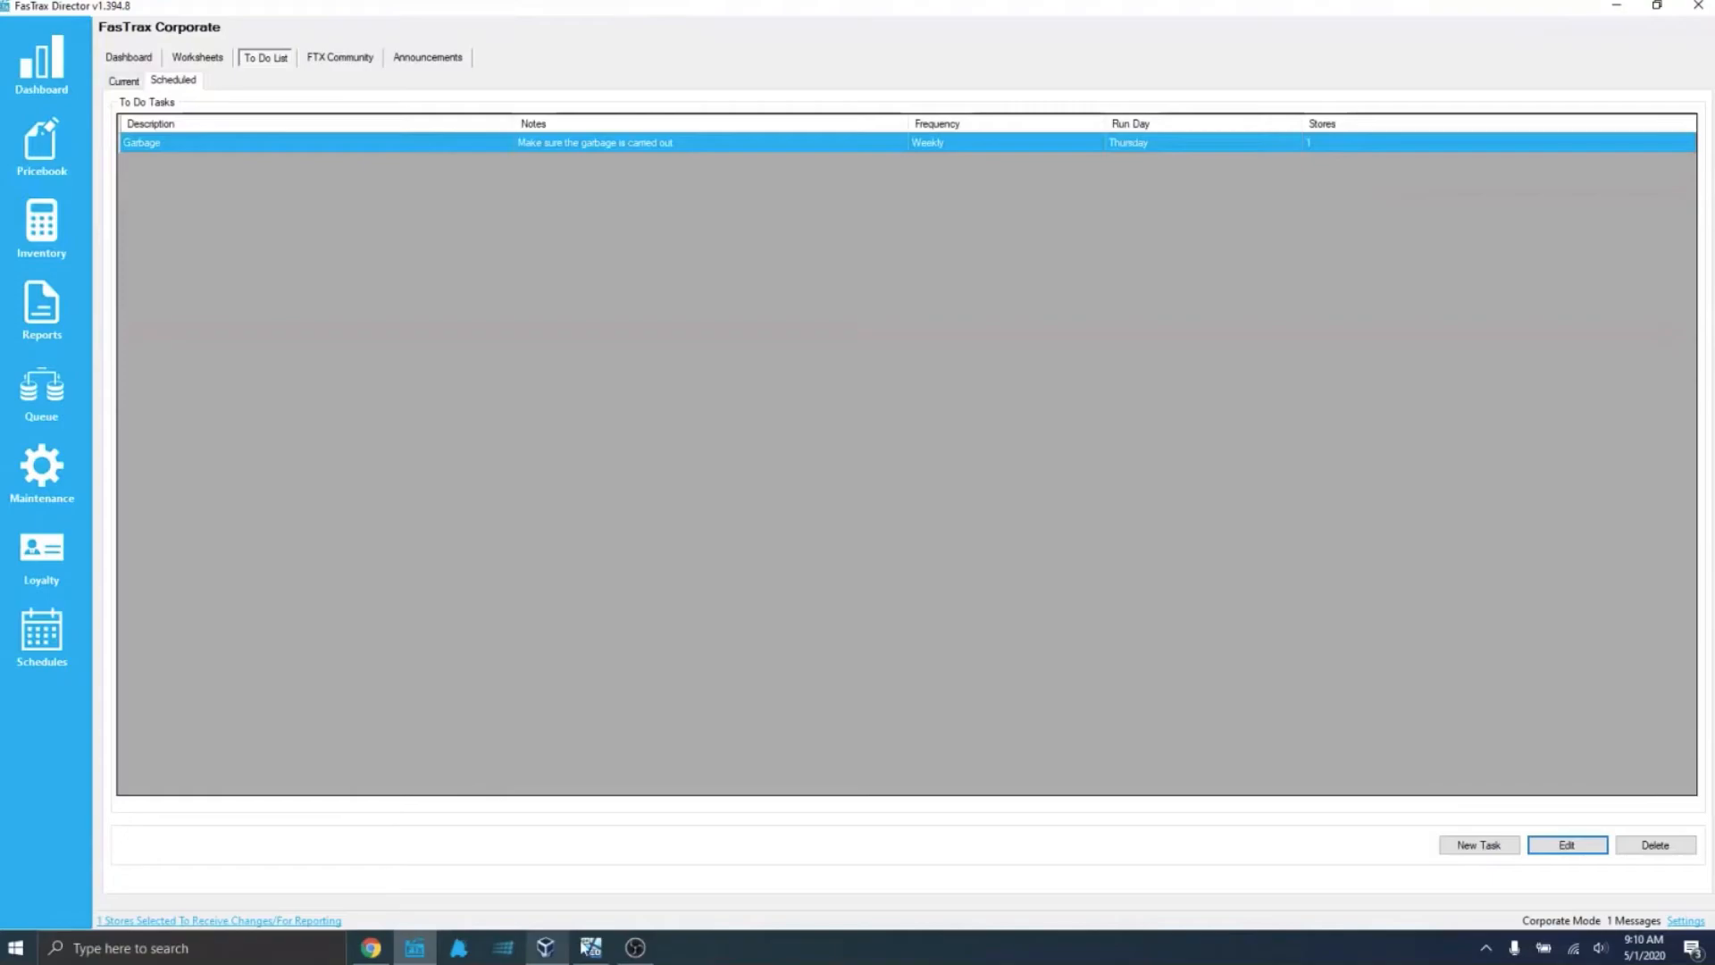
pyautogui.click(585, 943)
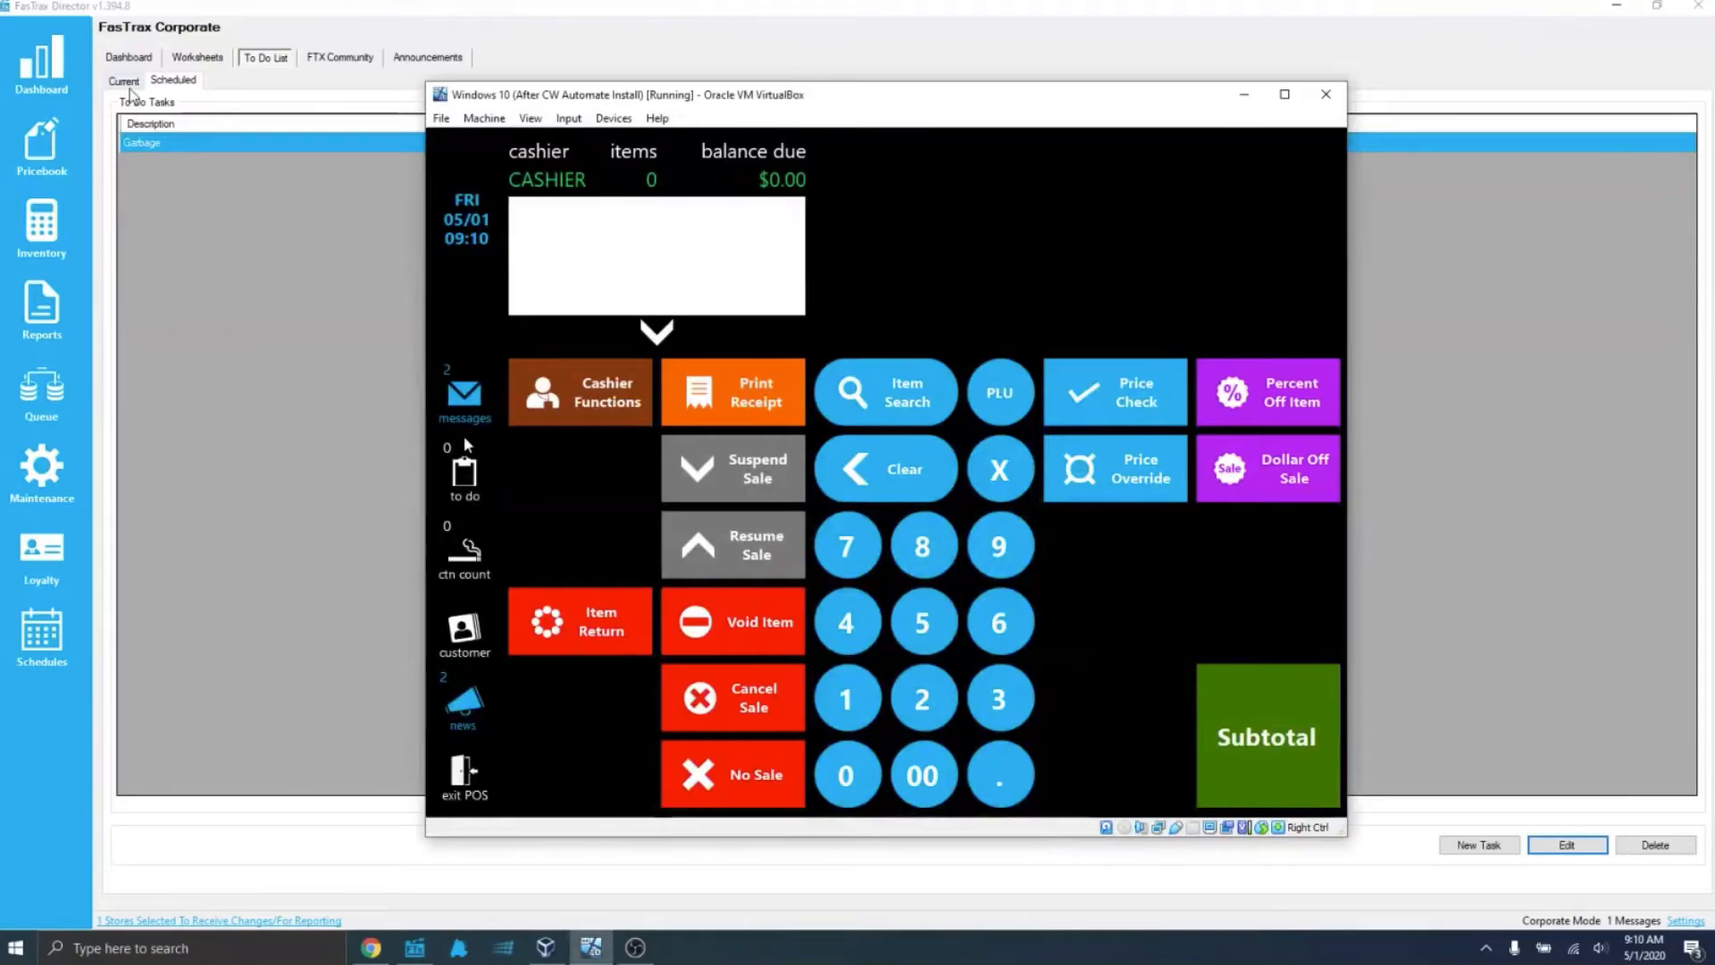
# Switch back to FasTrax Director, show the current to-do tasks and open the cycle counts in Inventory
pyautogui.click(221, 94)
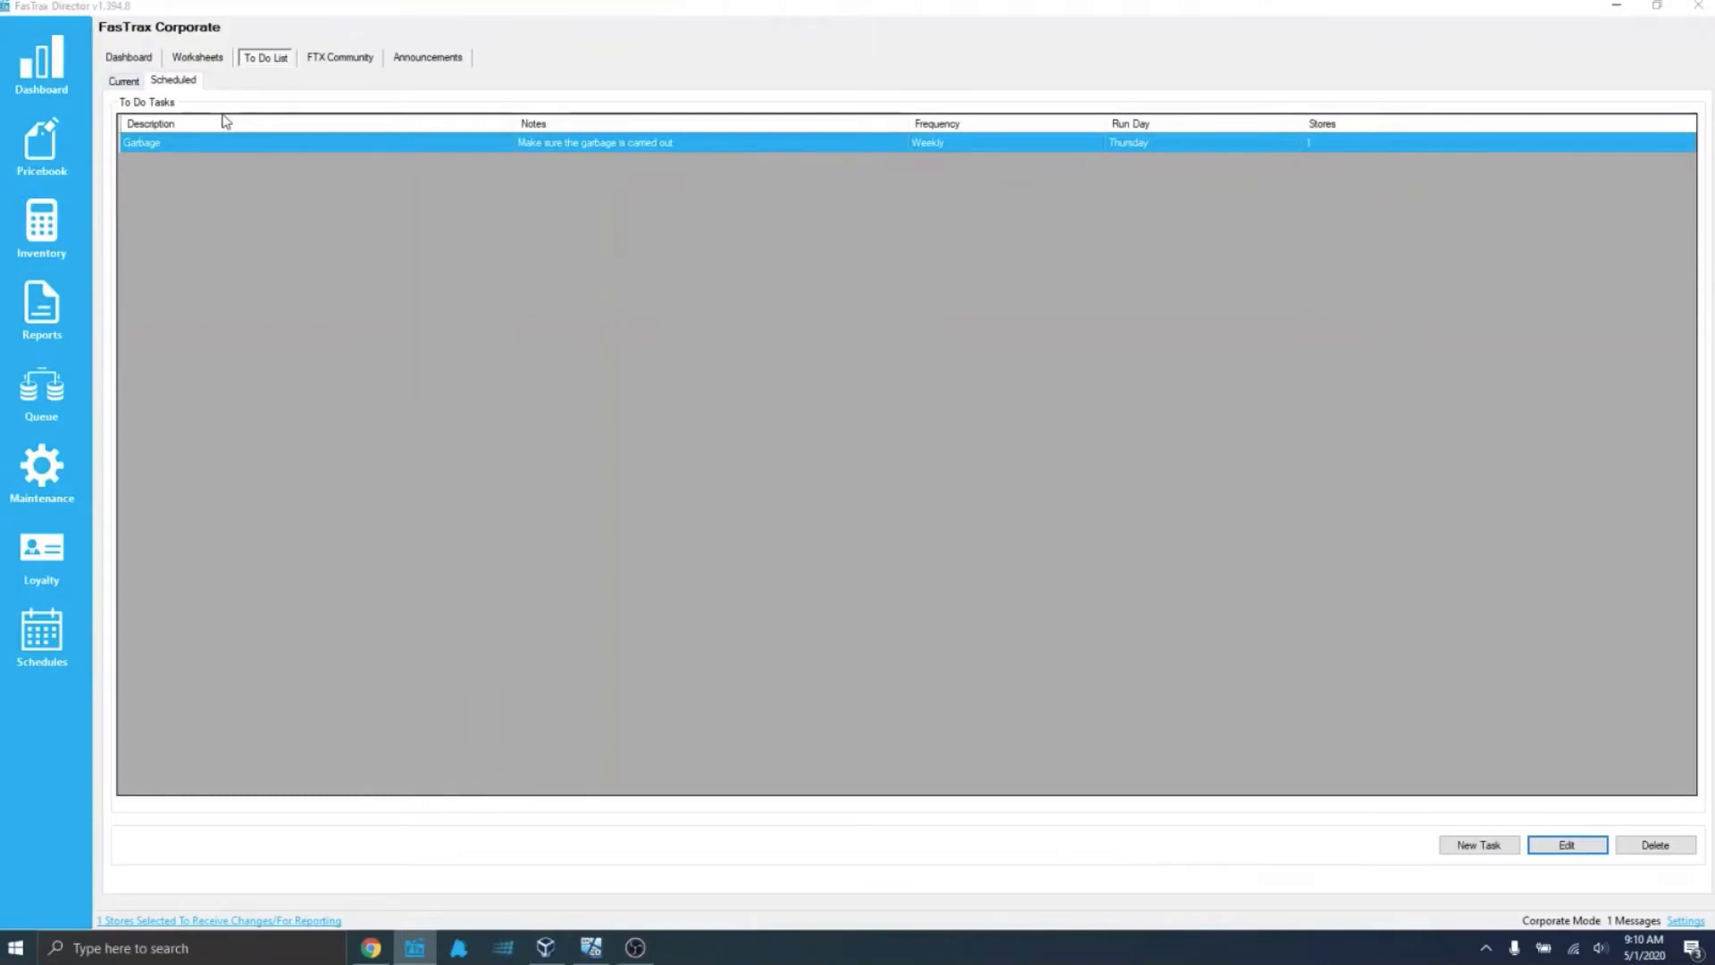
pyautogui.click(125, 81)
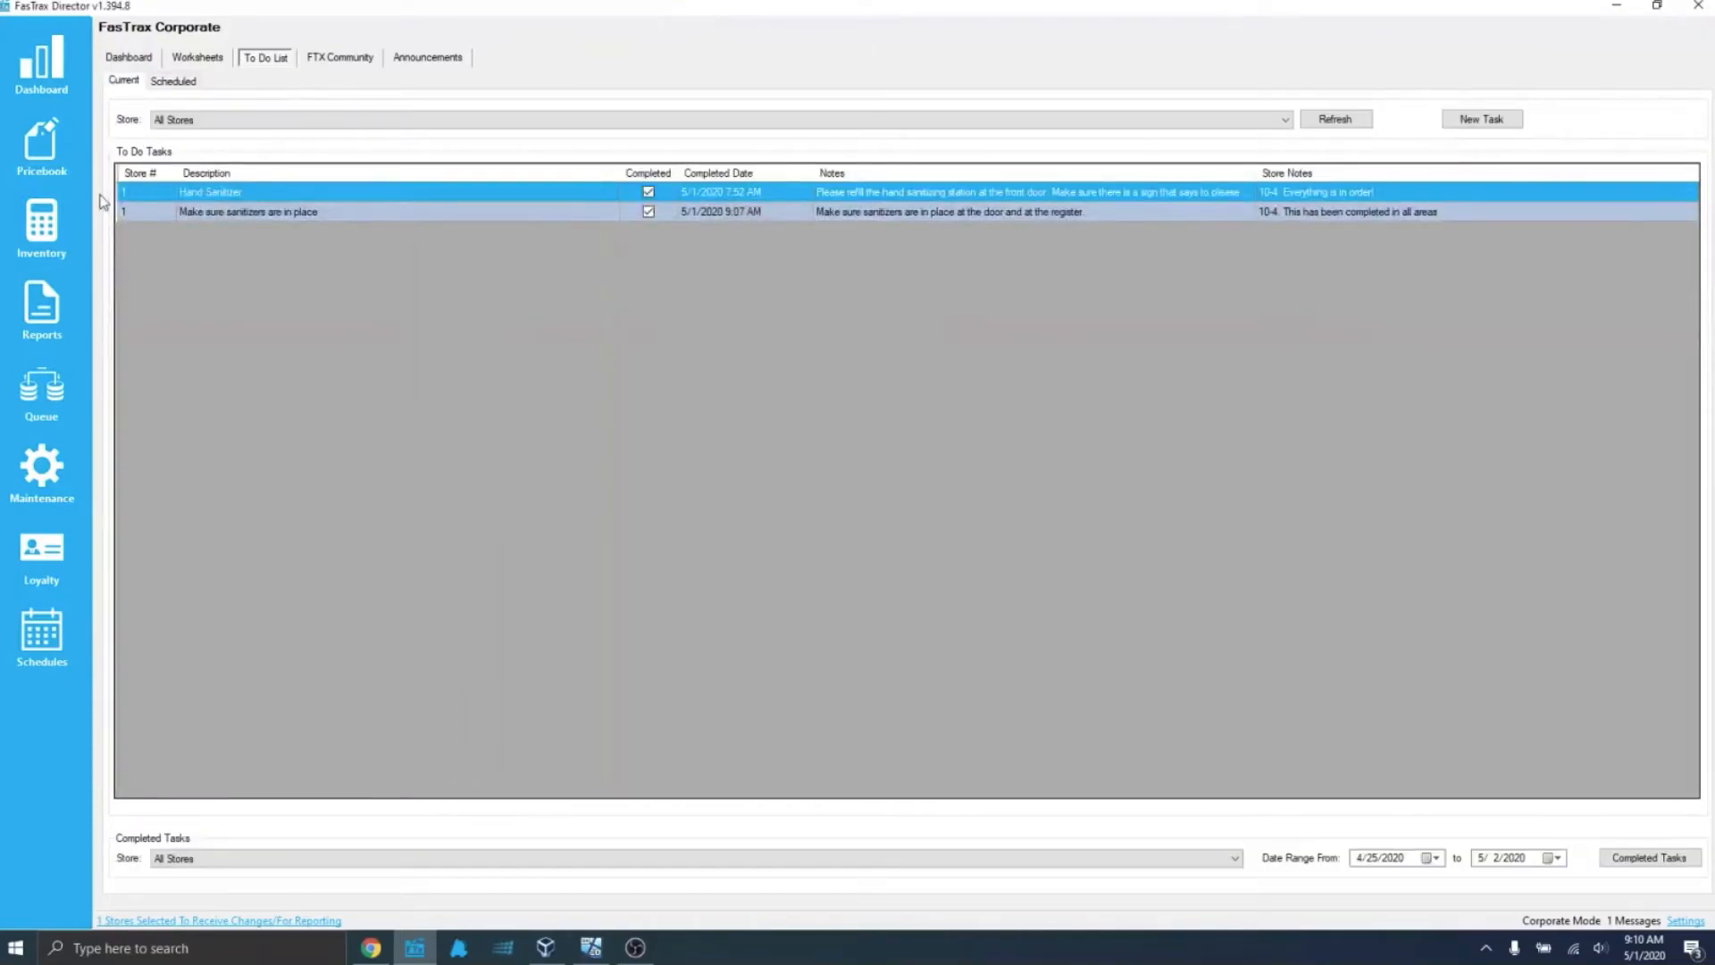
pyautogui.click(45, 221)
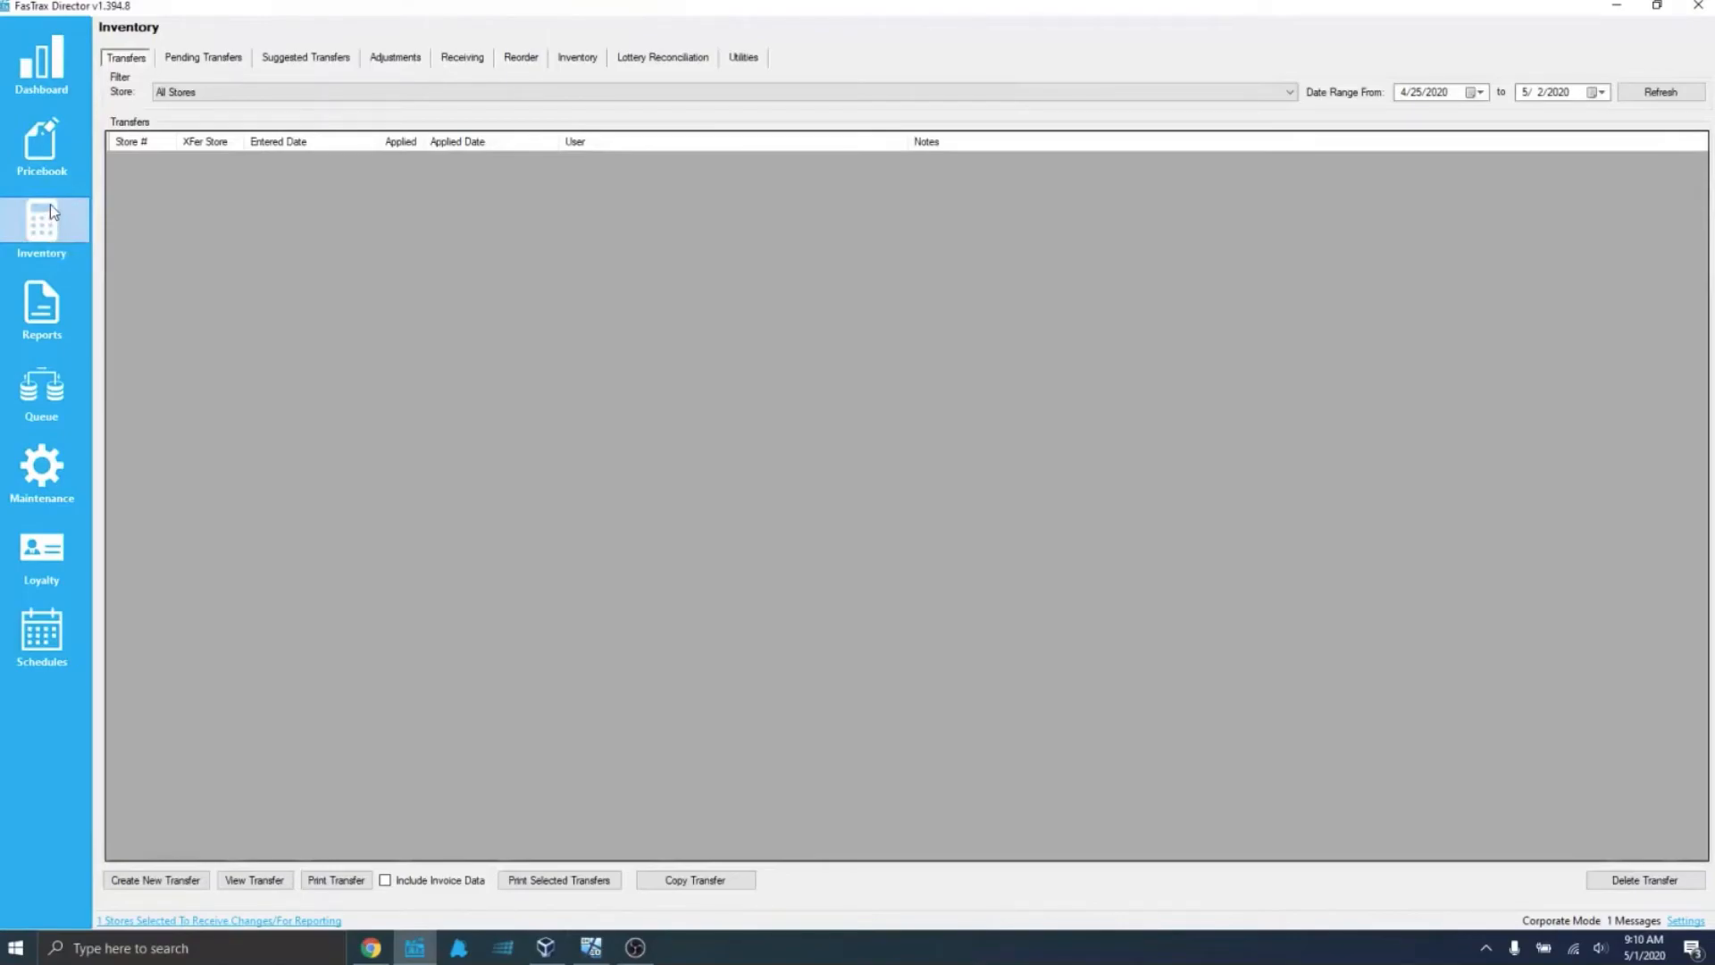
pyautogui.click(583, 62)
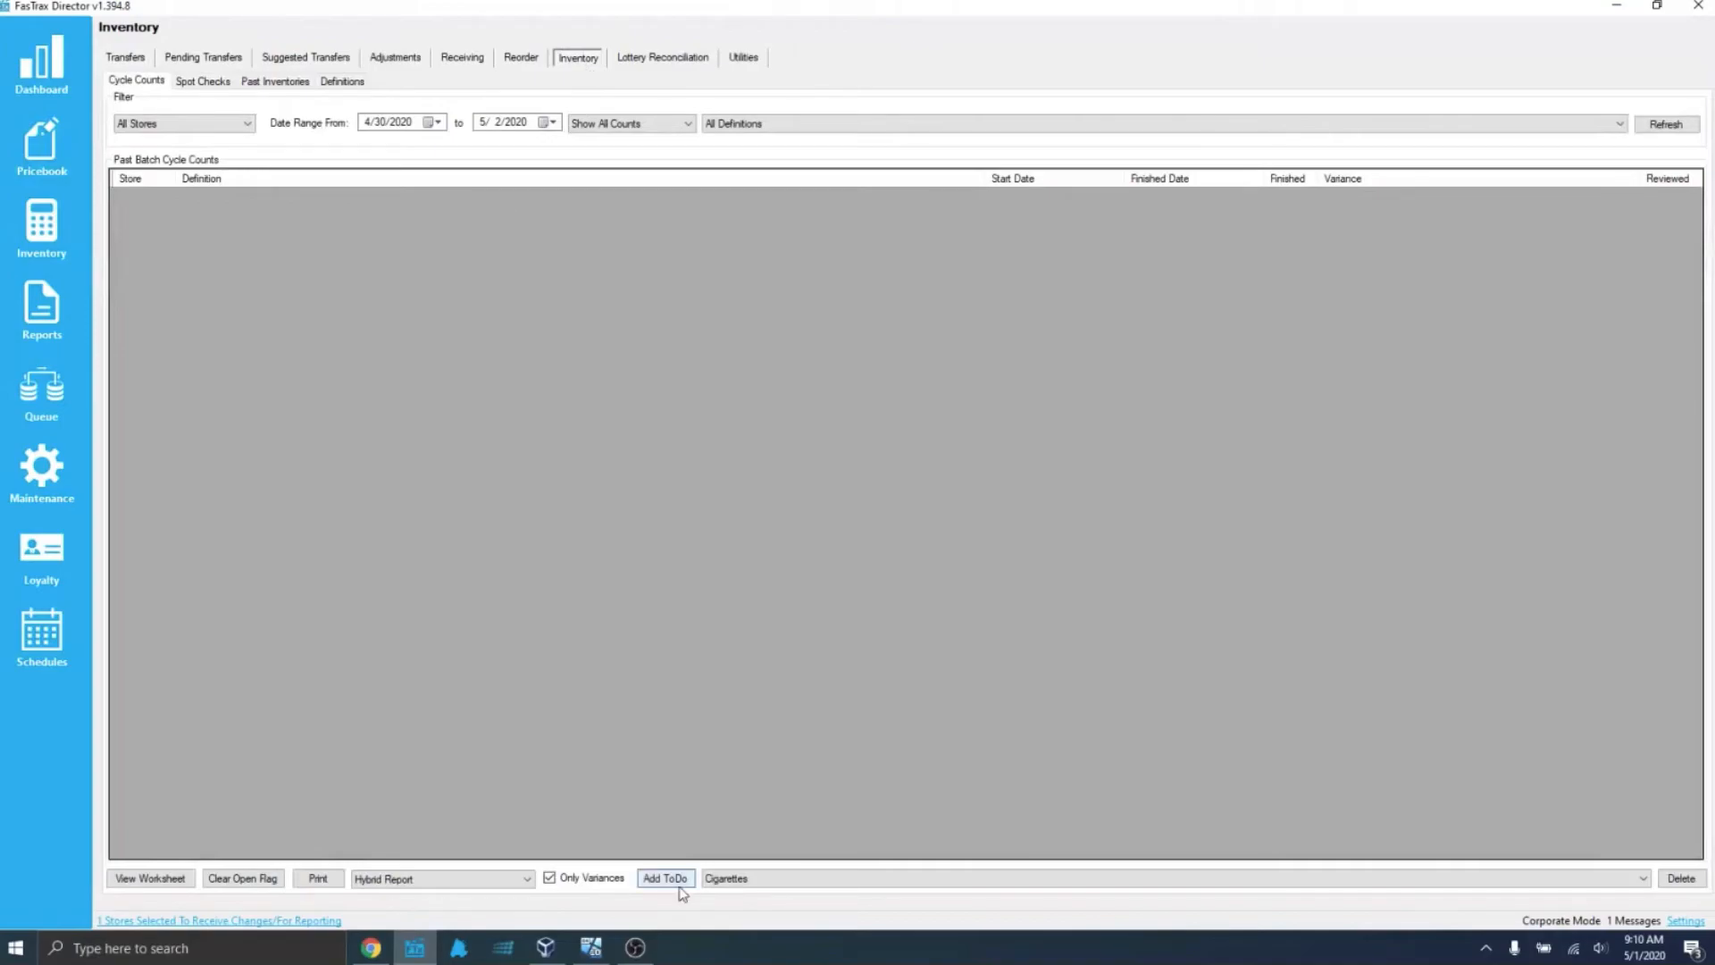
# Start a new cycle count to-do using the Cigarettes definition
pyautogui.click(747, 882)
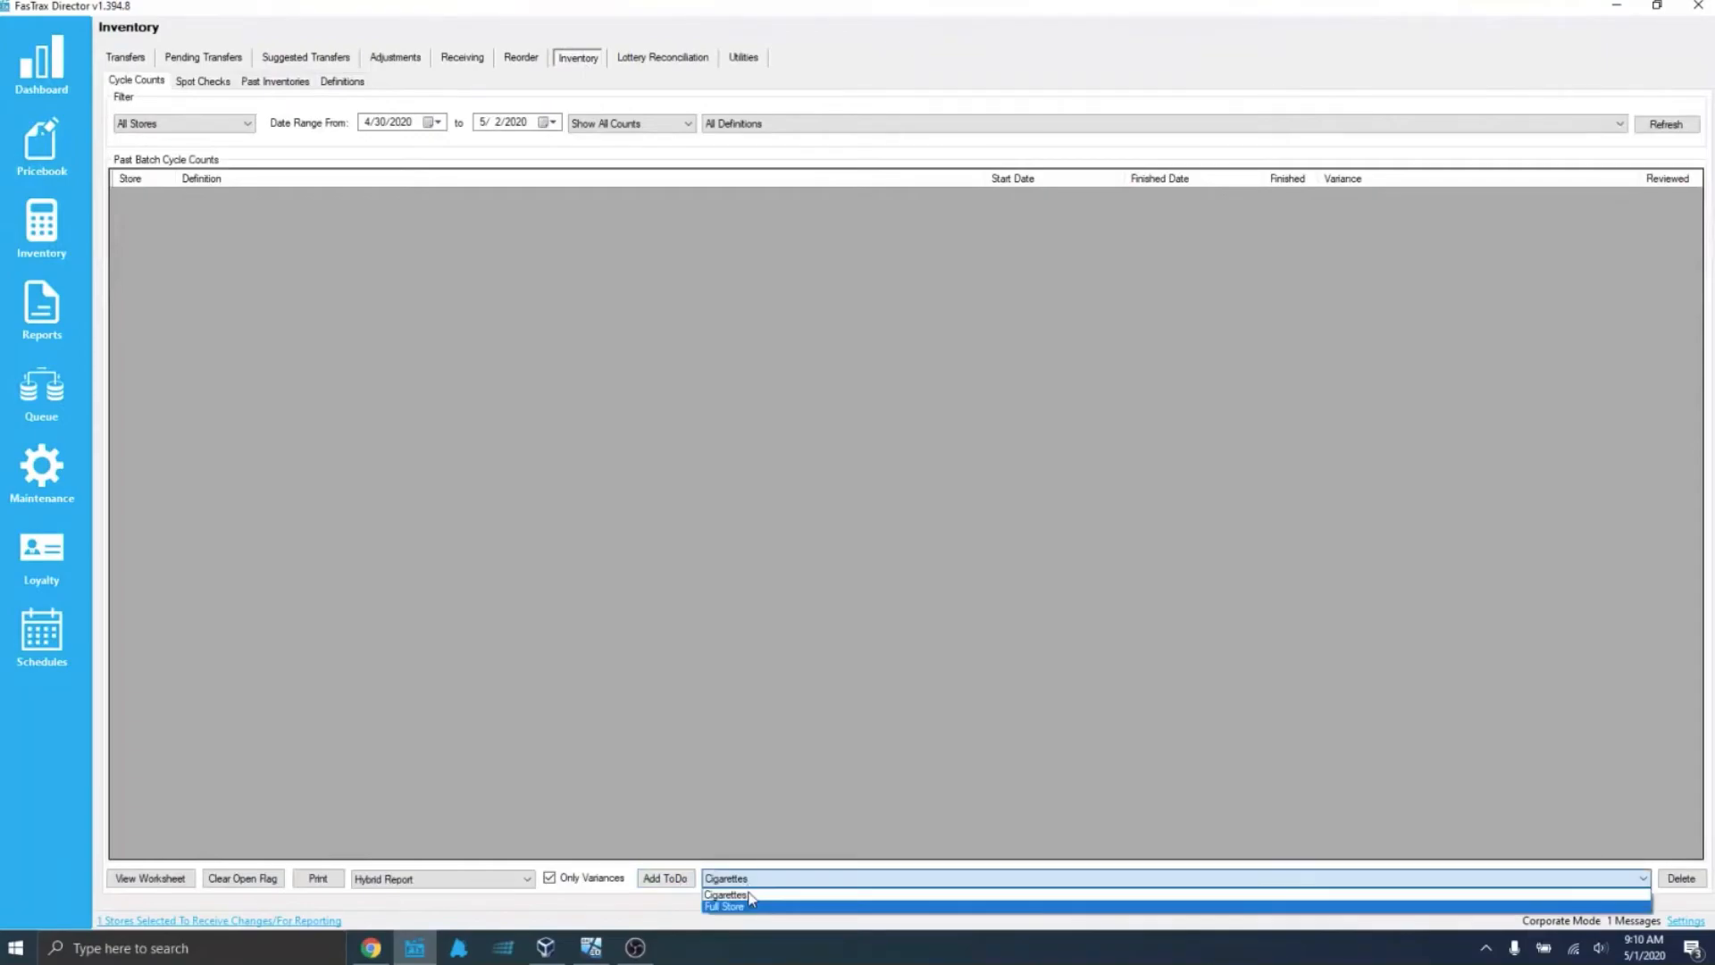
pyautogui.click(664, 882)
pyautogui.click(664, 882)
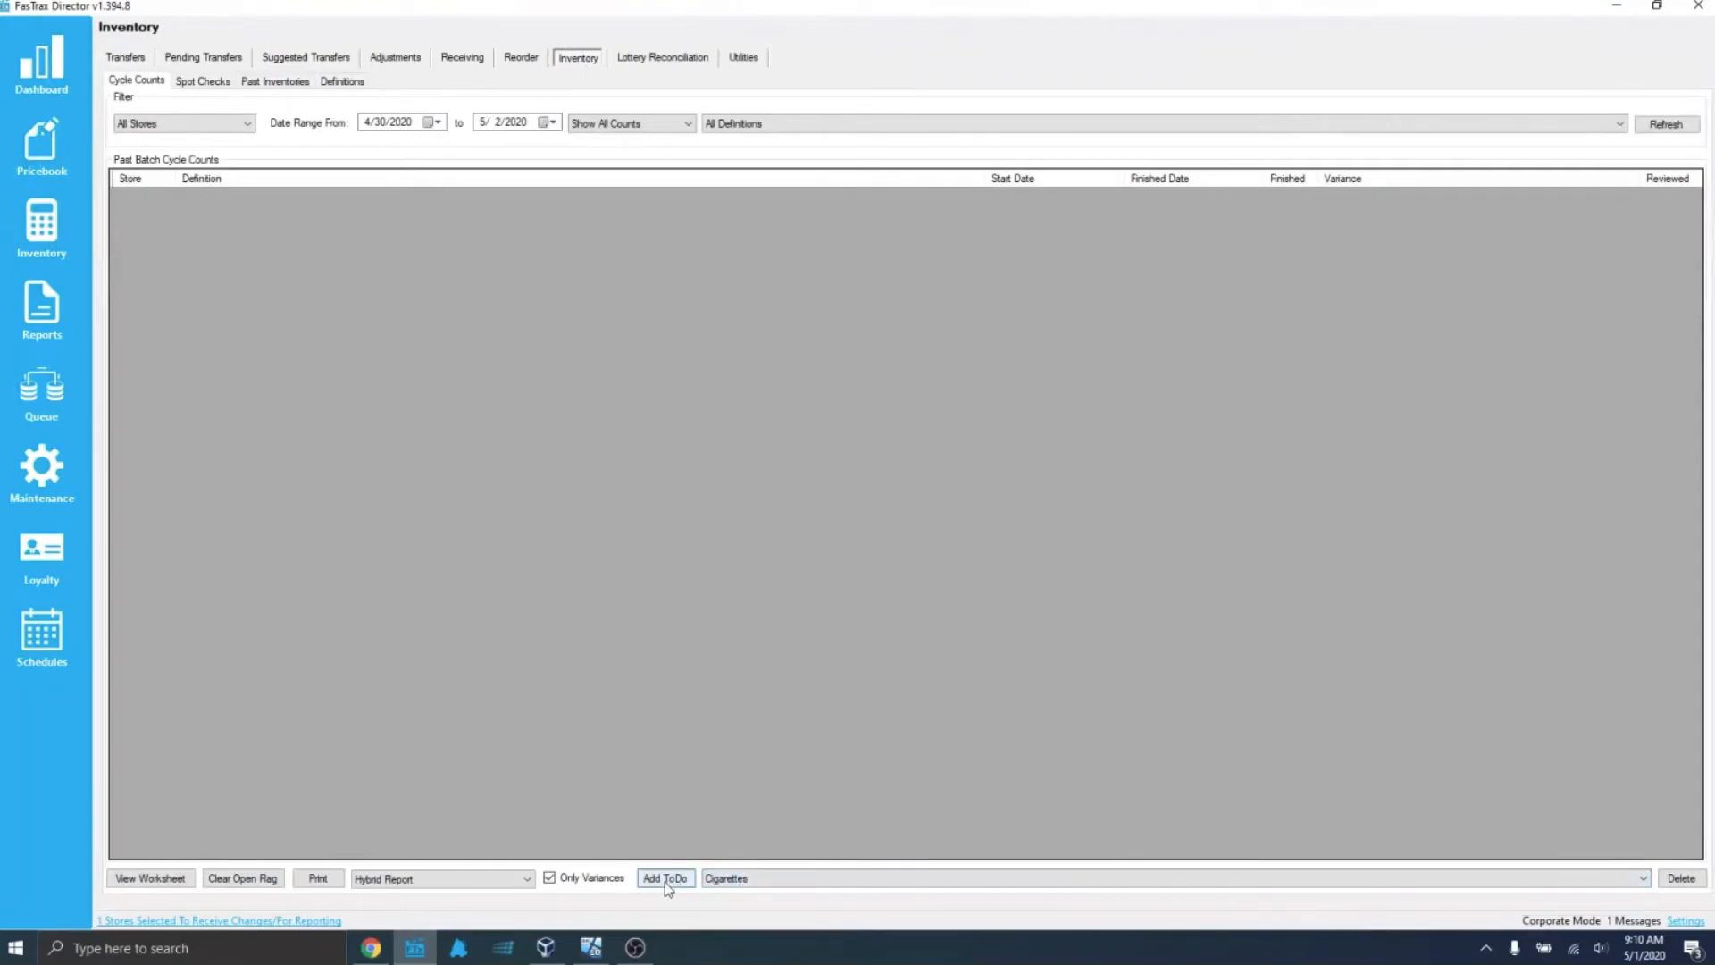
pyautogui.click(827, 534)
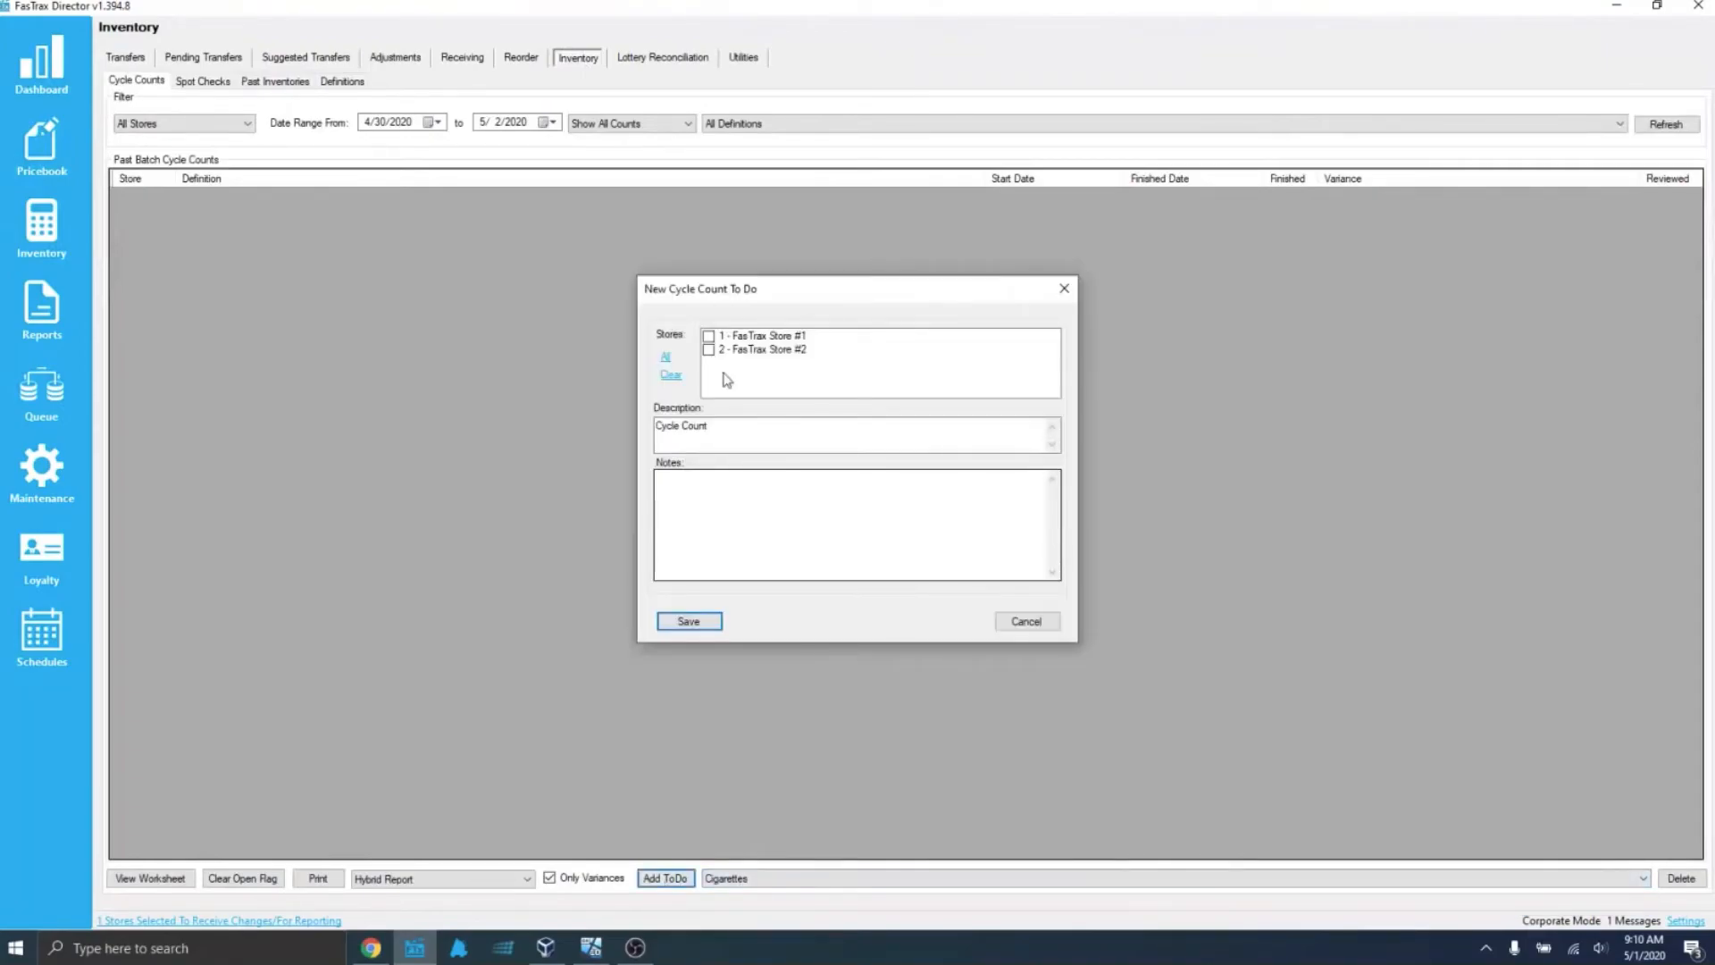
# Assign the cycle count to FasTrax Store #1, add the note "Please complete this weekly count ASAP" and save it
pyautogui.click(708, 335)
pyautogui.click(721, 430)
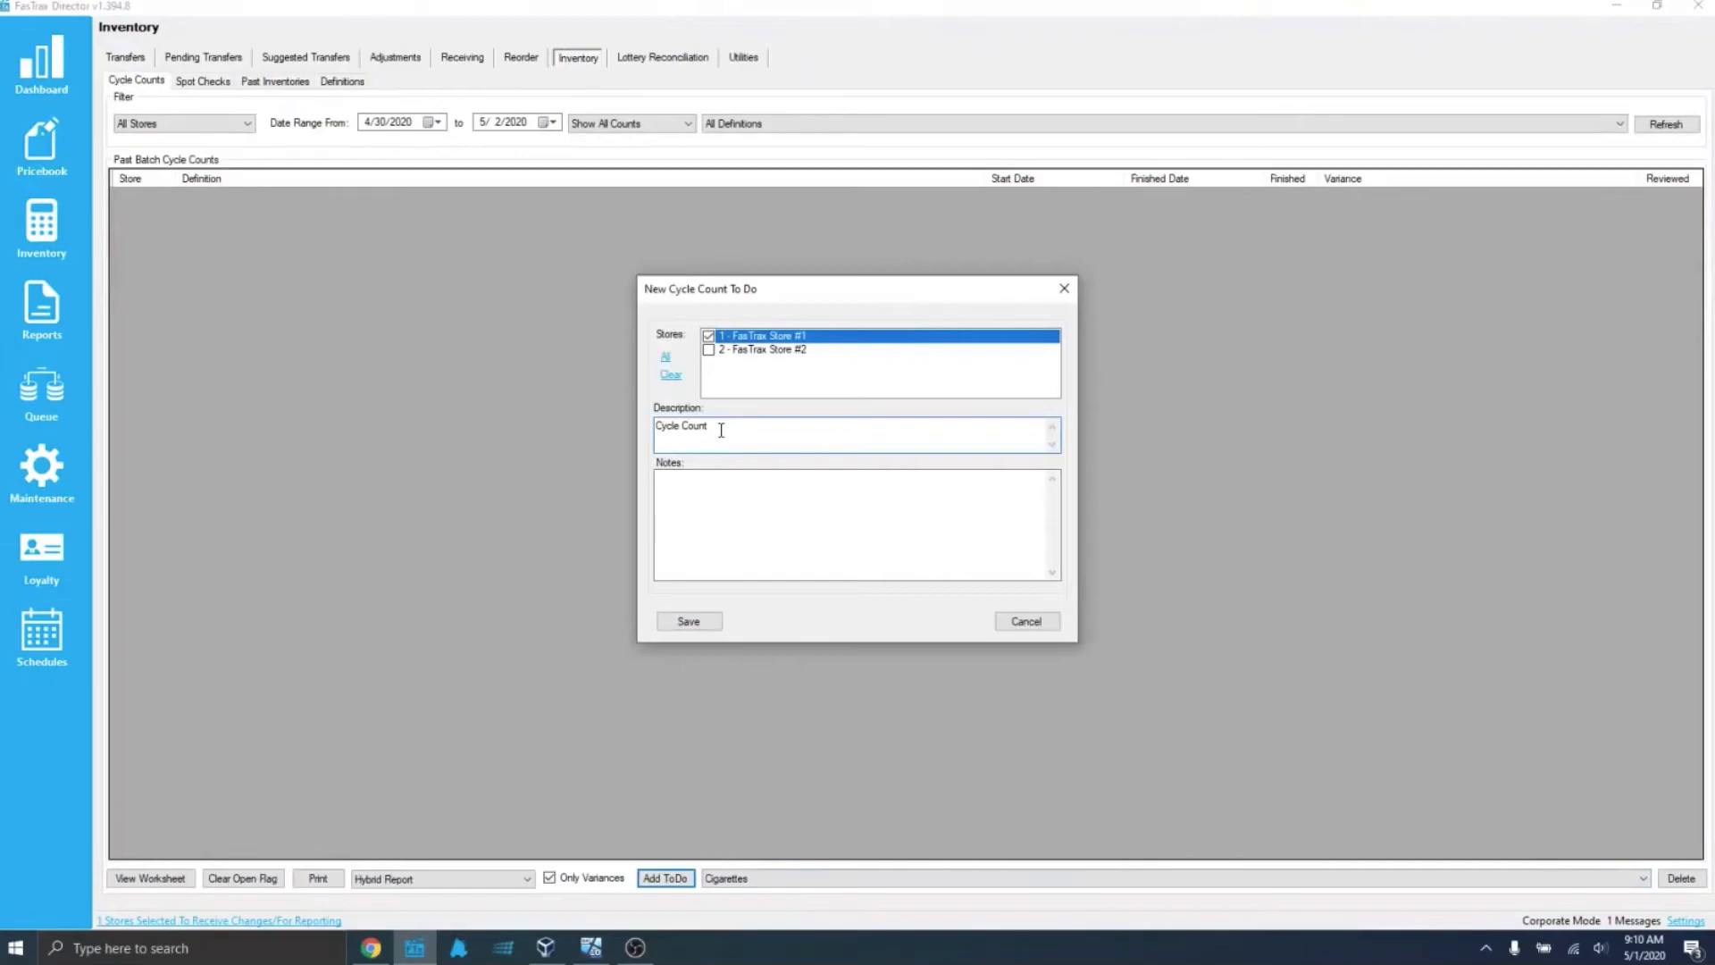
pyautogui.press('Tab')
pyautogui.write('Please ')
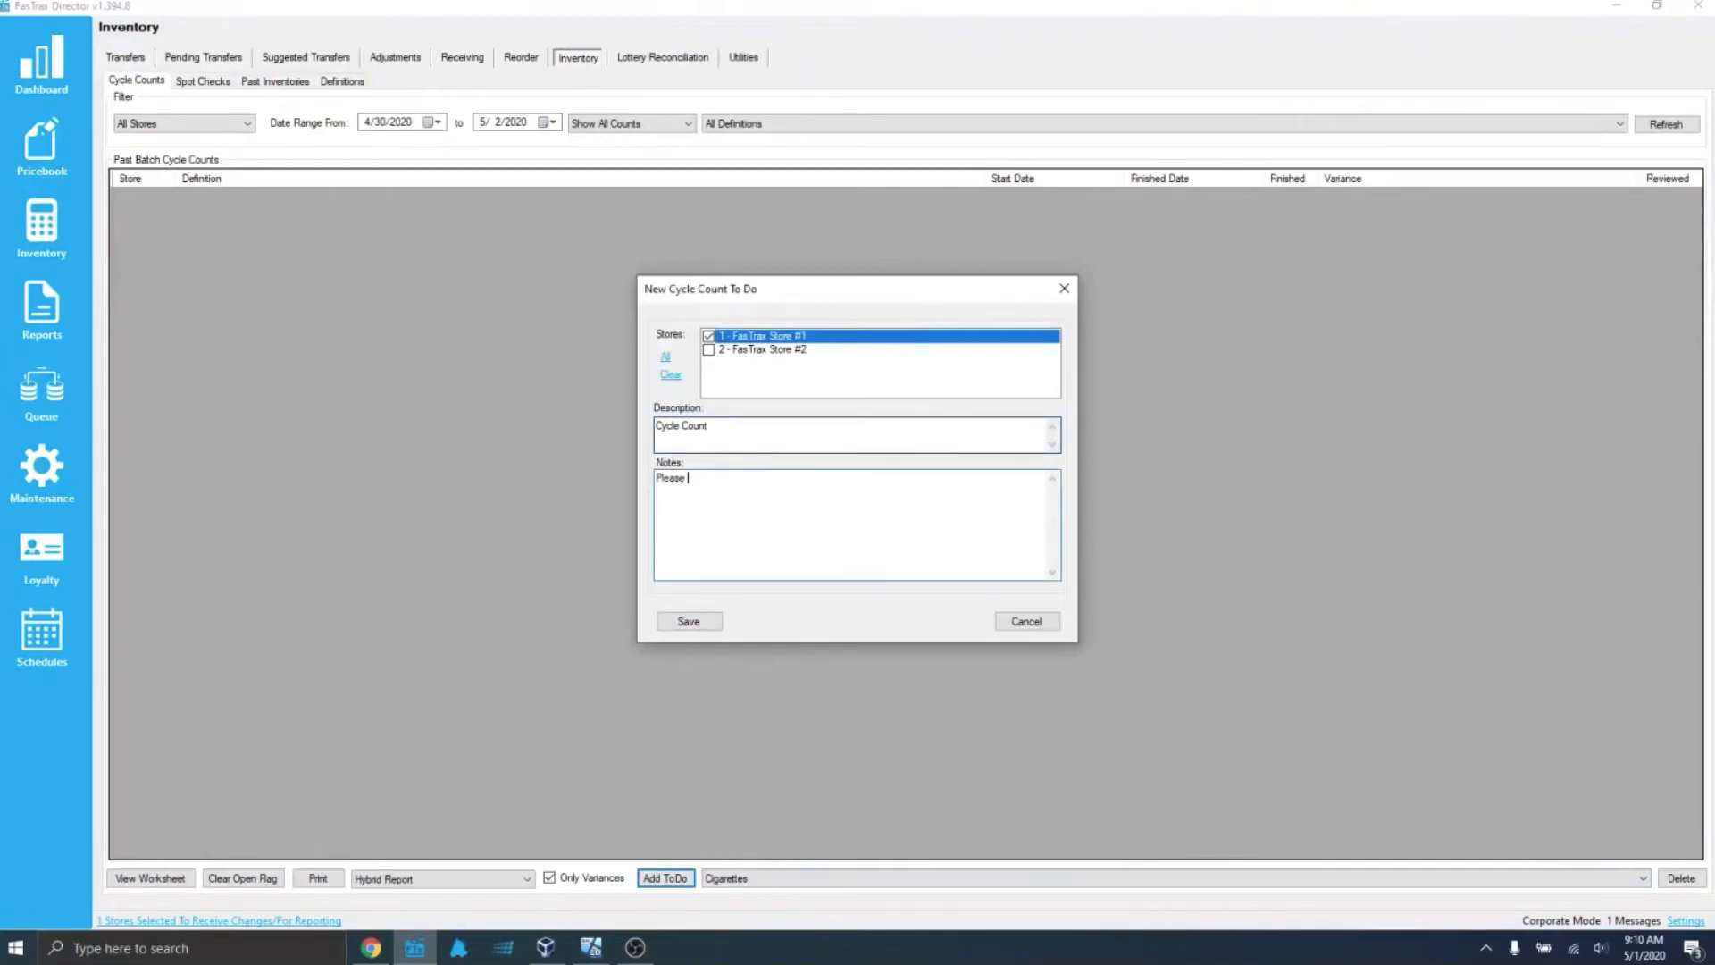
pyautogui.write('complete this weekly count ASAP')
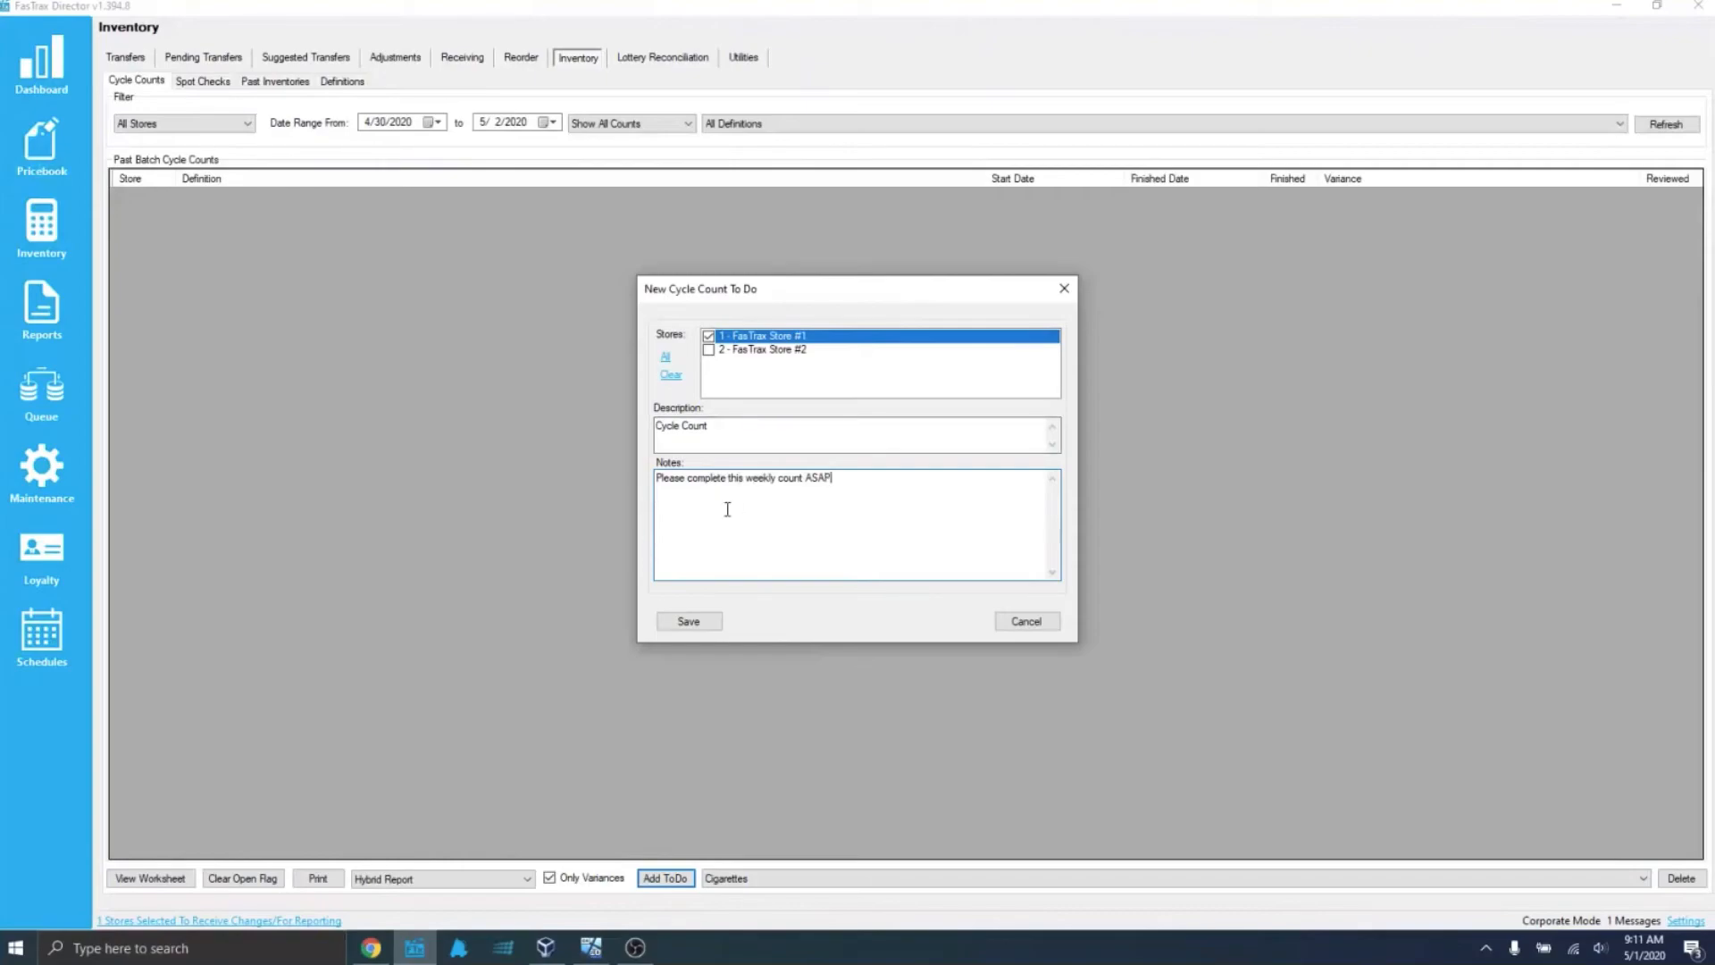
pyautogui.click(691, 621)
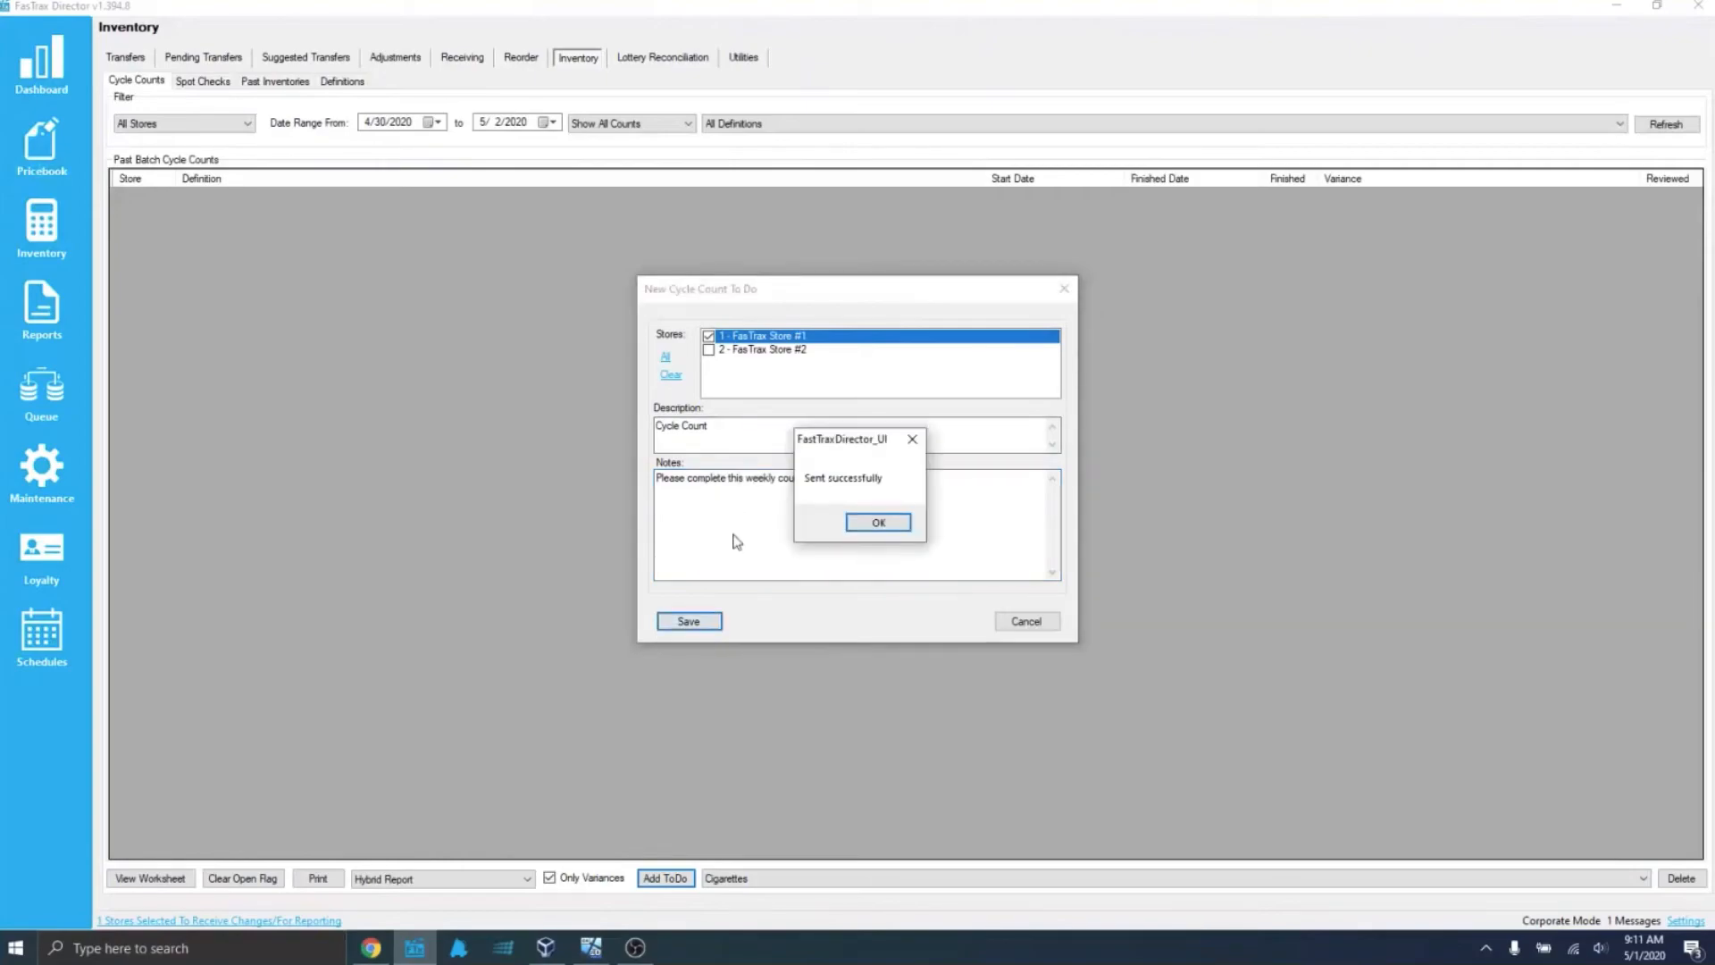
pyautogui.press('Return')
# Send the queued ToDo update to store 1 immediately
pyautogui.click(41, 386)
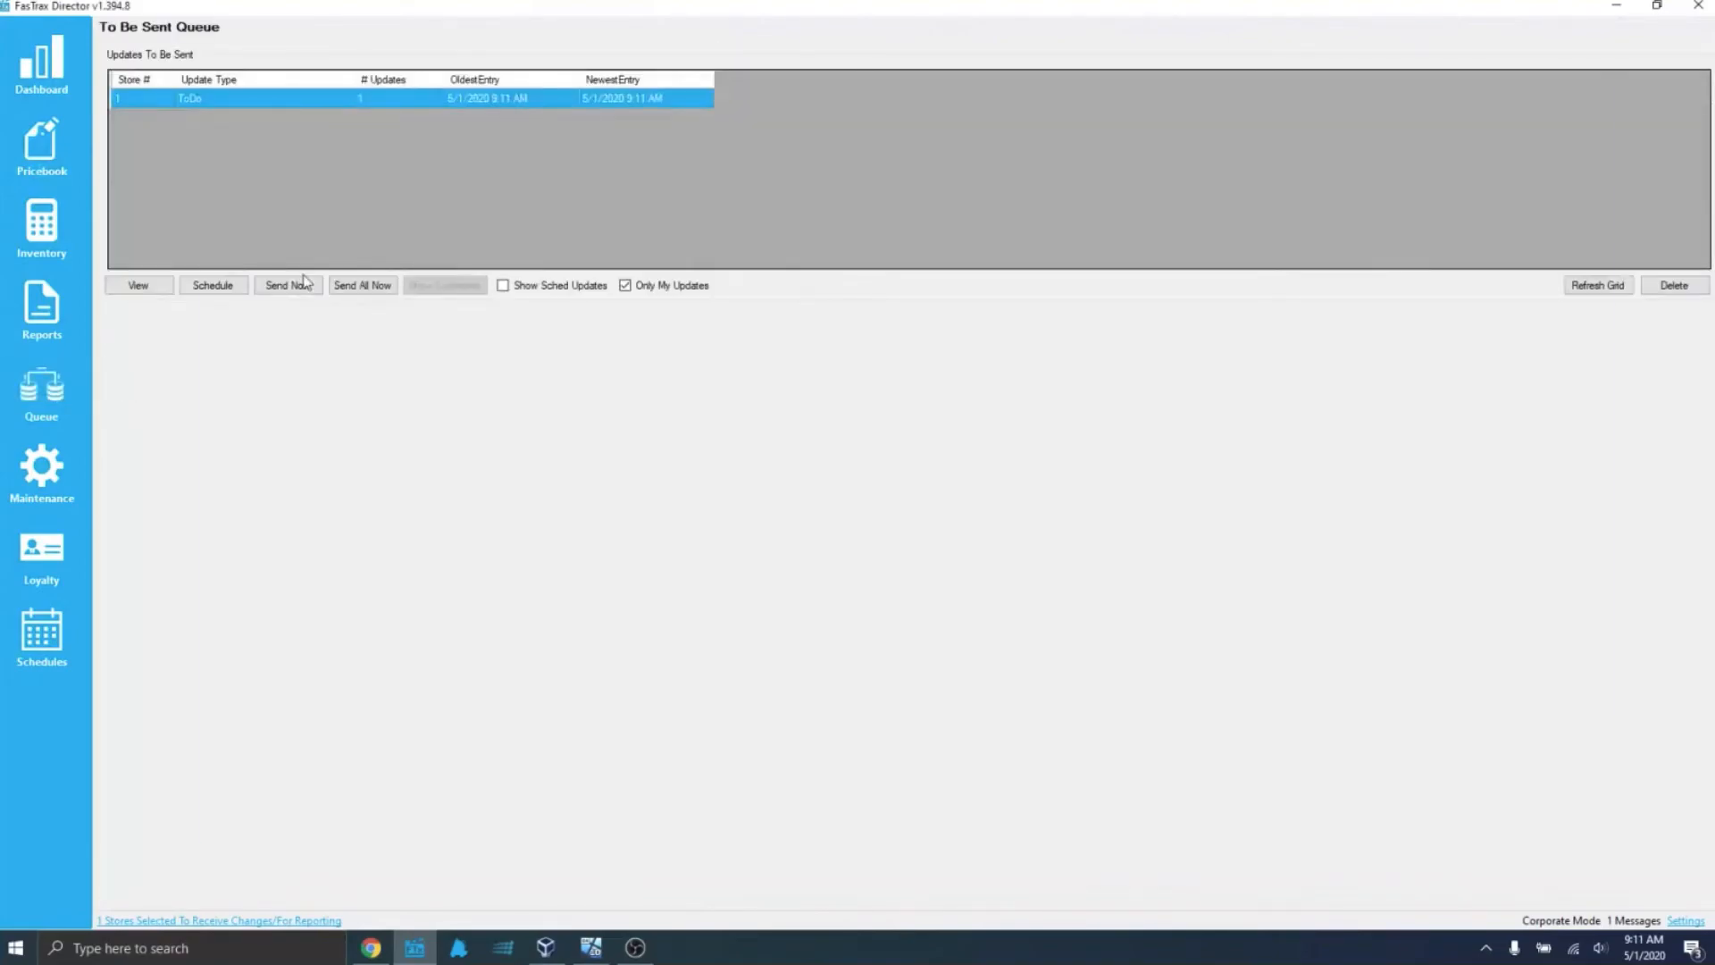
pyautogui.click(304, 284)
pyautogui.click(1561, 116)
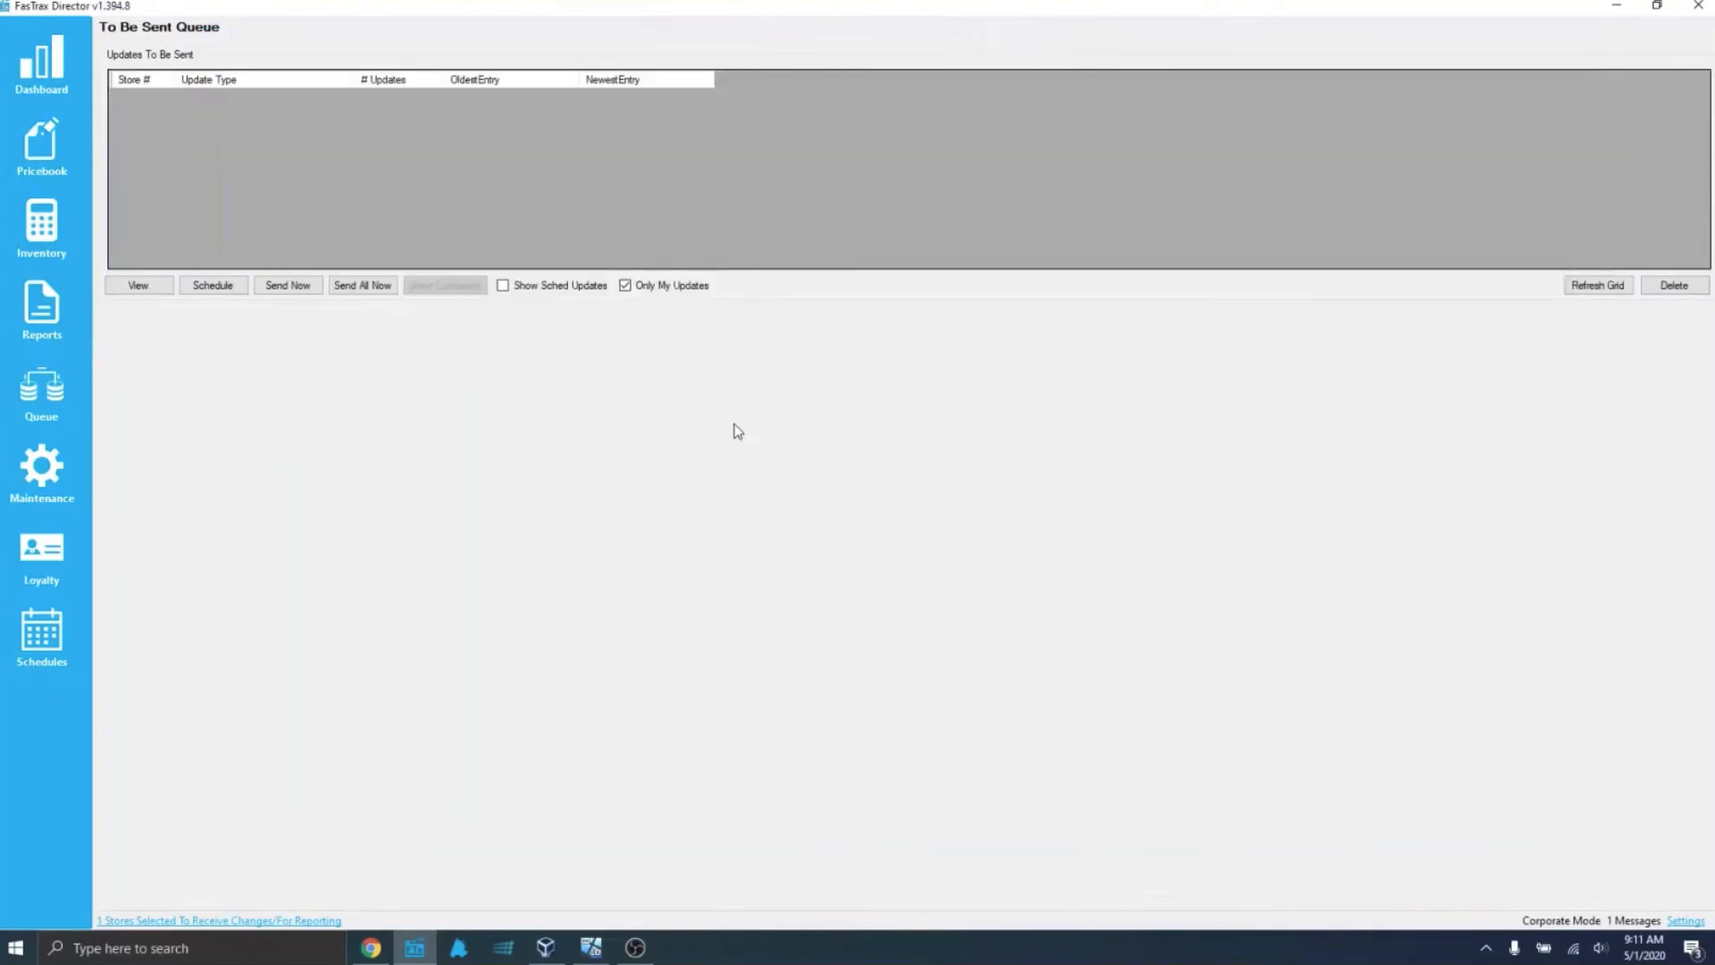
# Switch to the POS virtual machine, view the Cigarettes to-do's details from the cashier's home screen and close them without completing it
pyautogui.click(595, 948)
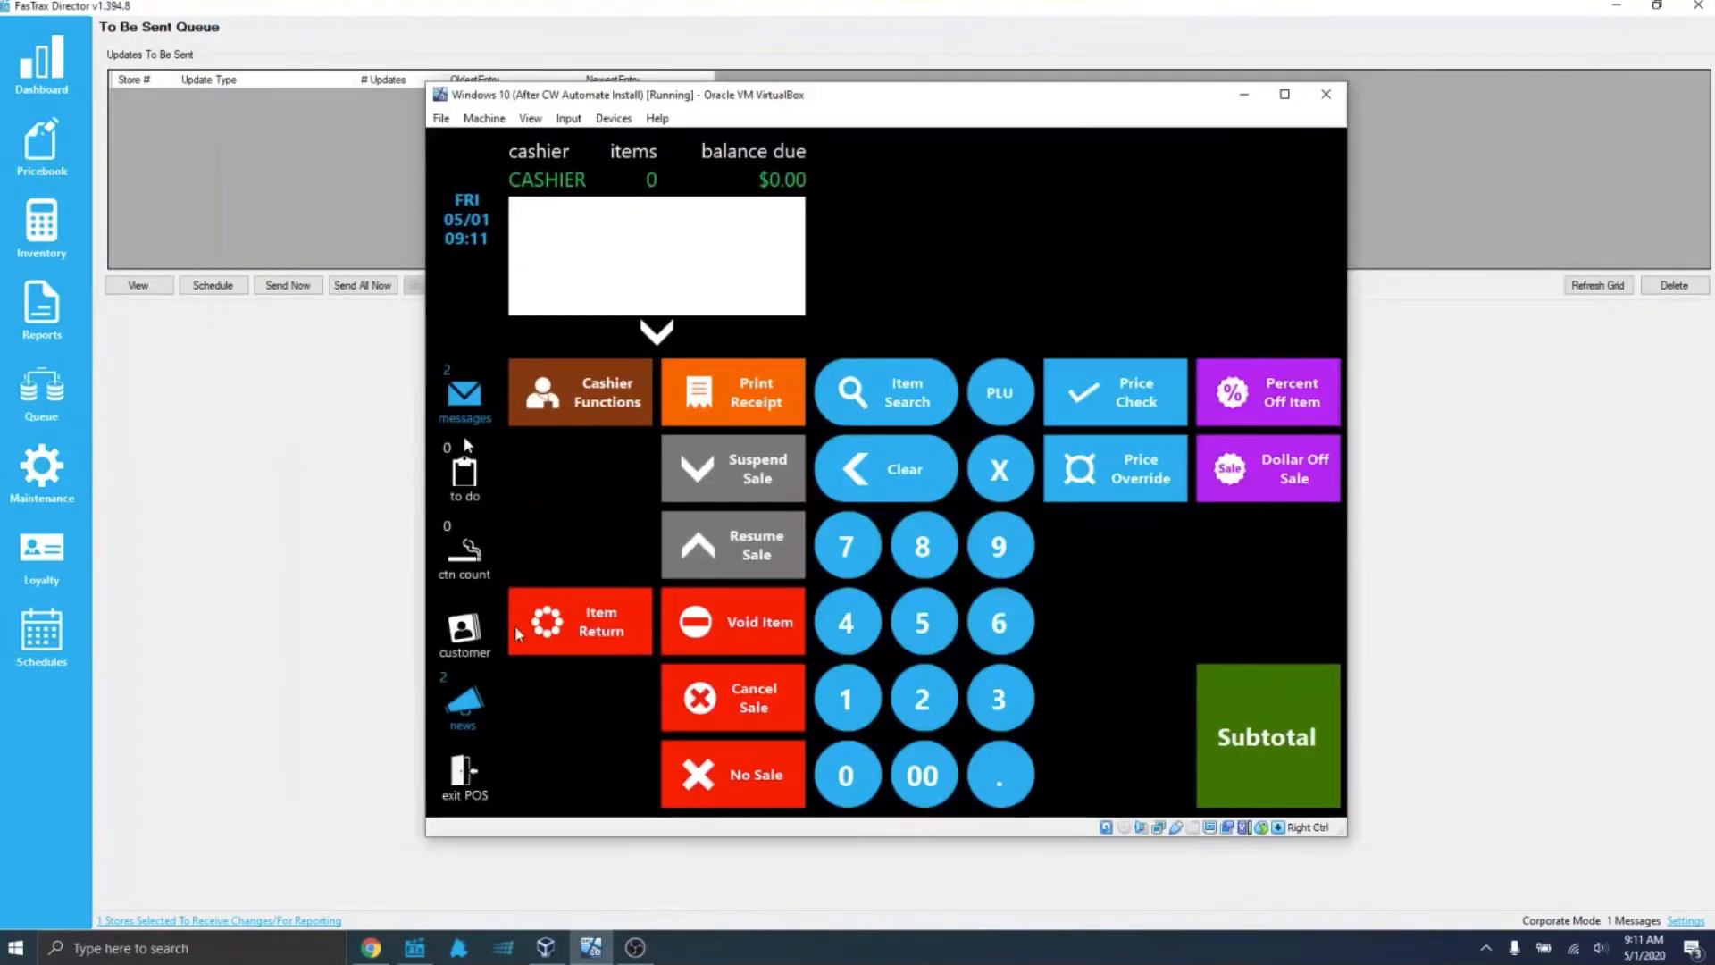
pyautogui.click(467, 773)
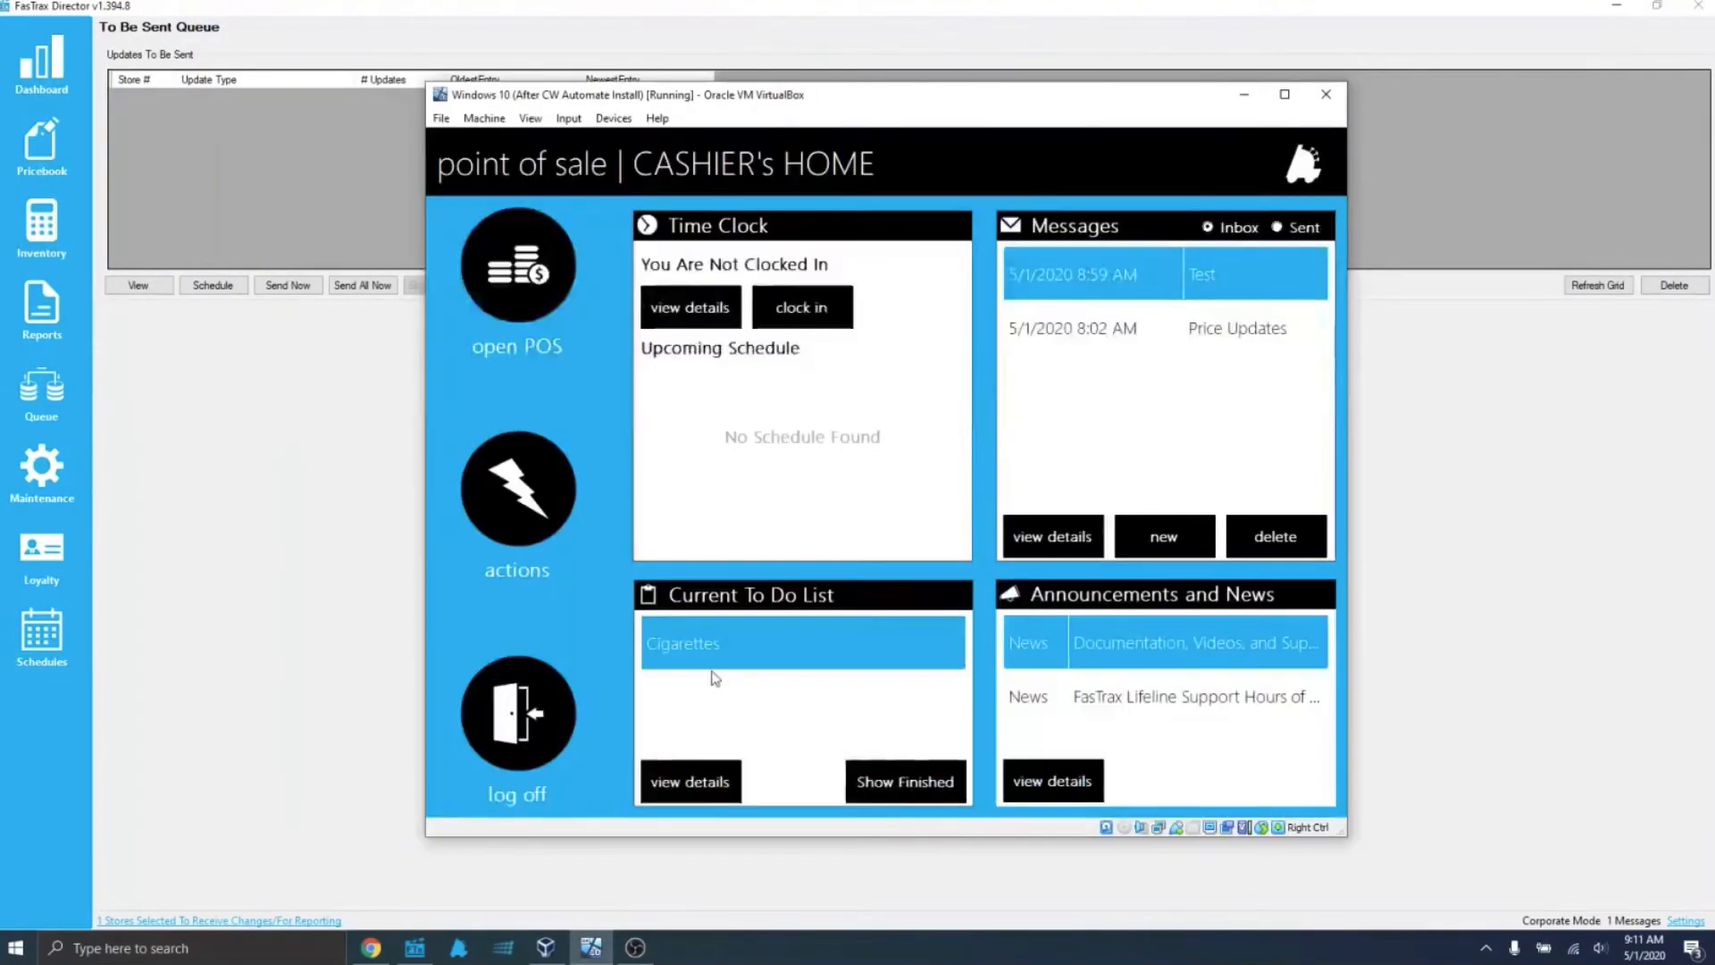
pyautogui.click(674, 774)
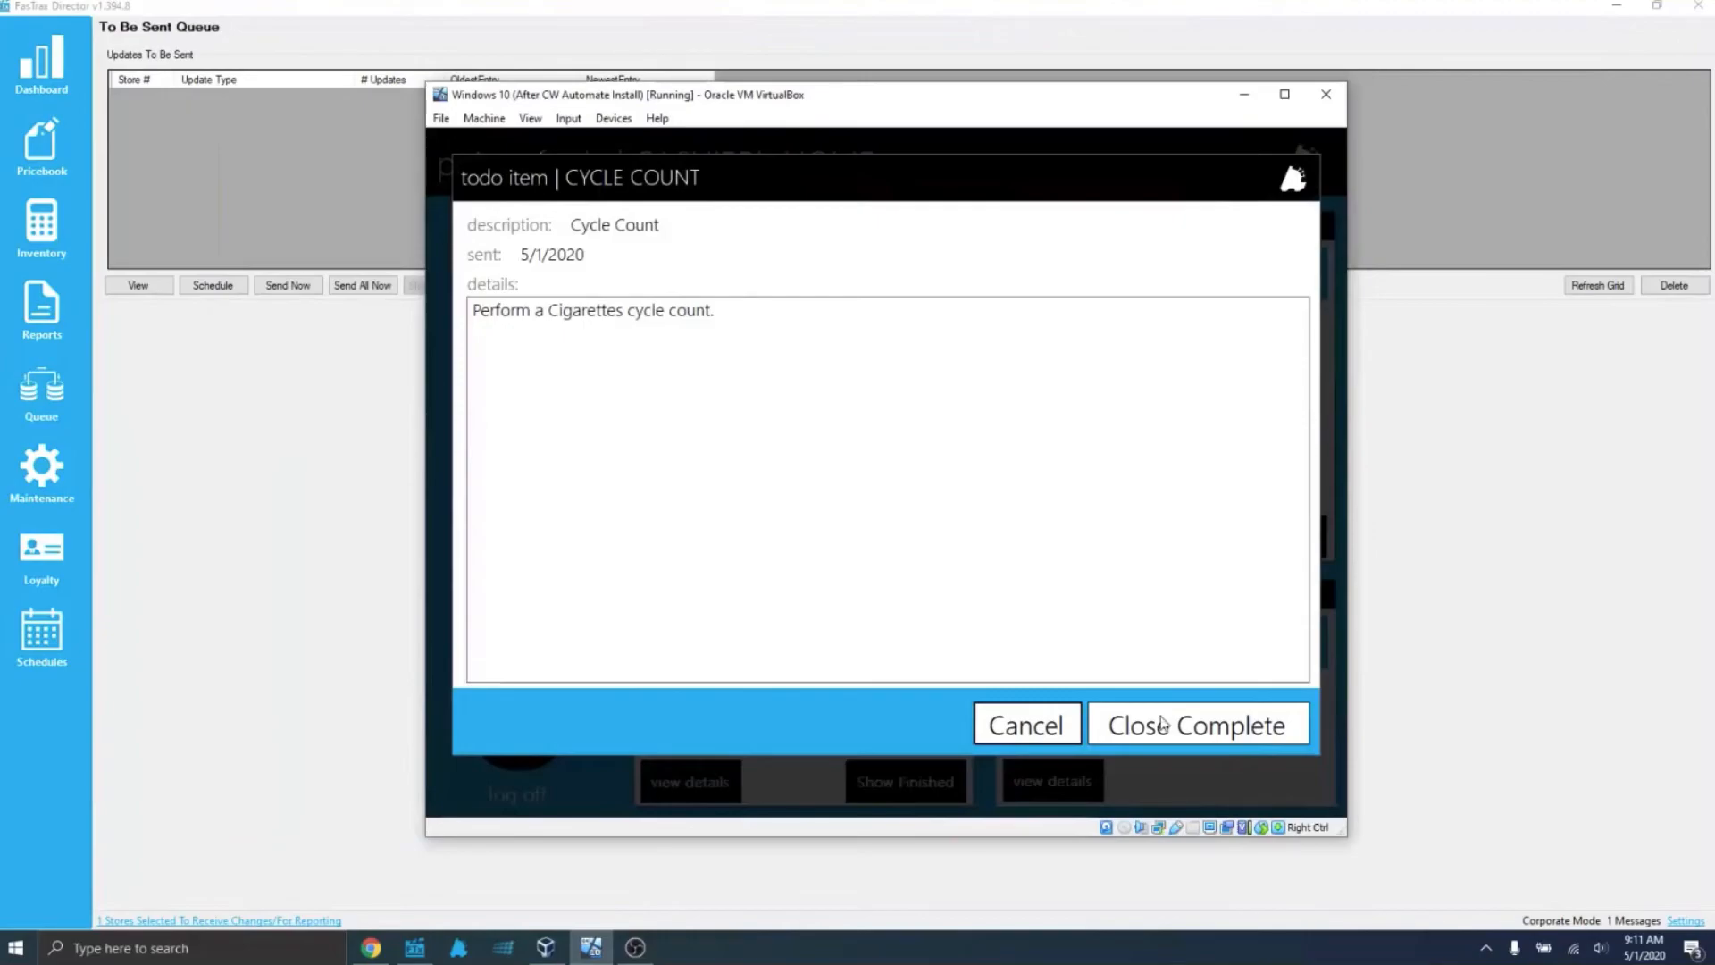
pyautogui.click(1016, 734)
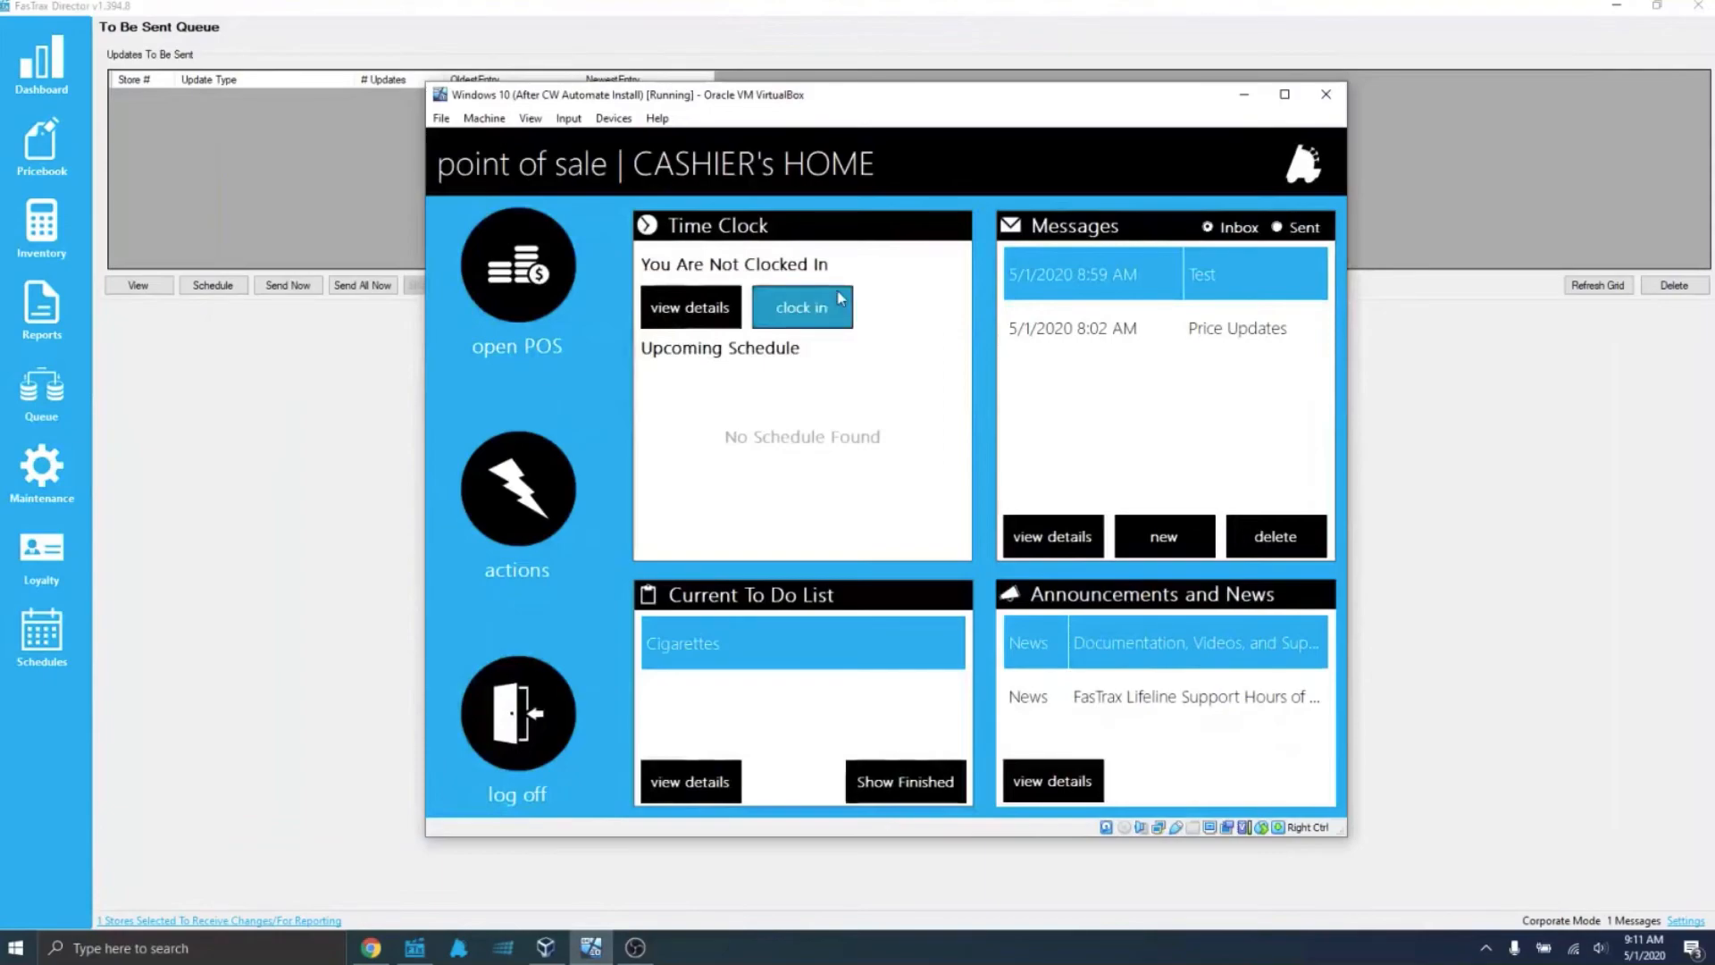
# Return to FasTrax Director and show the scheduled to-do tasks
pyautogui.click(55, 60)
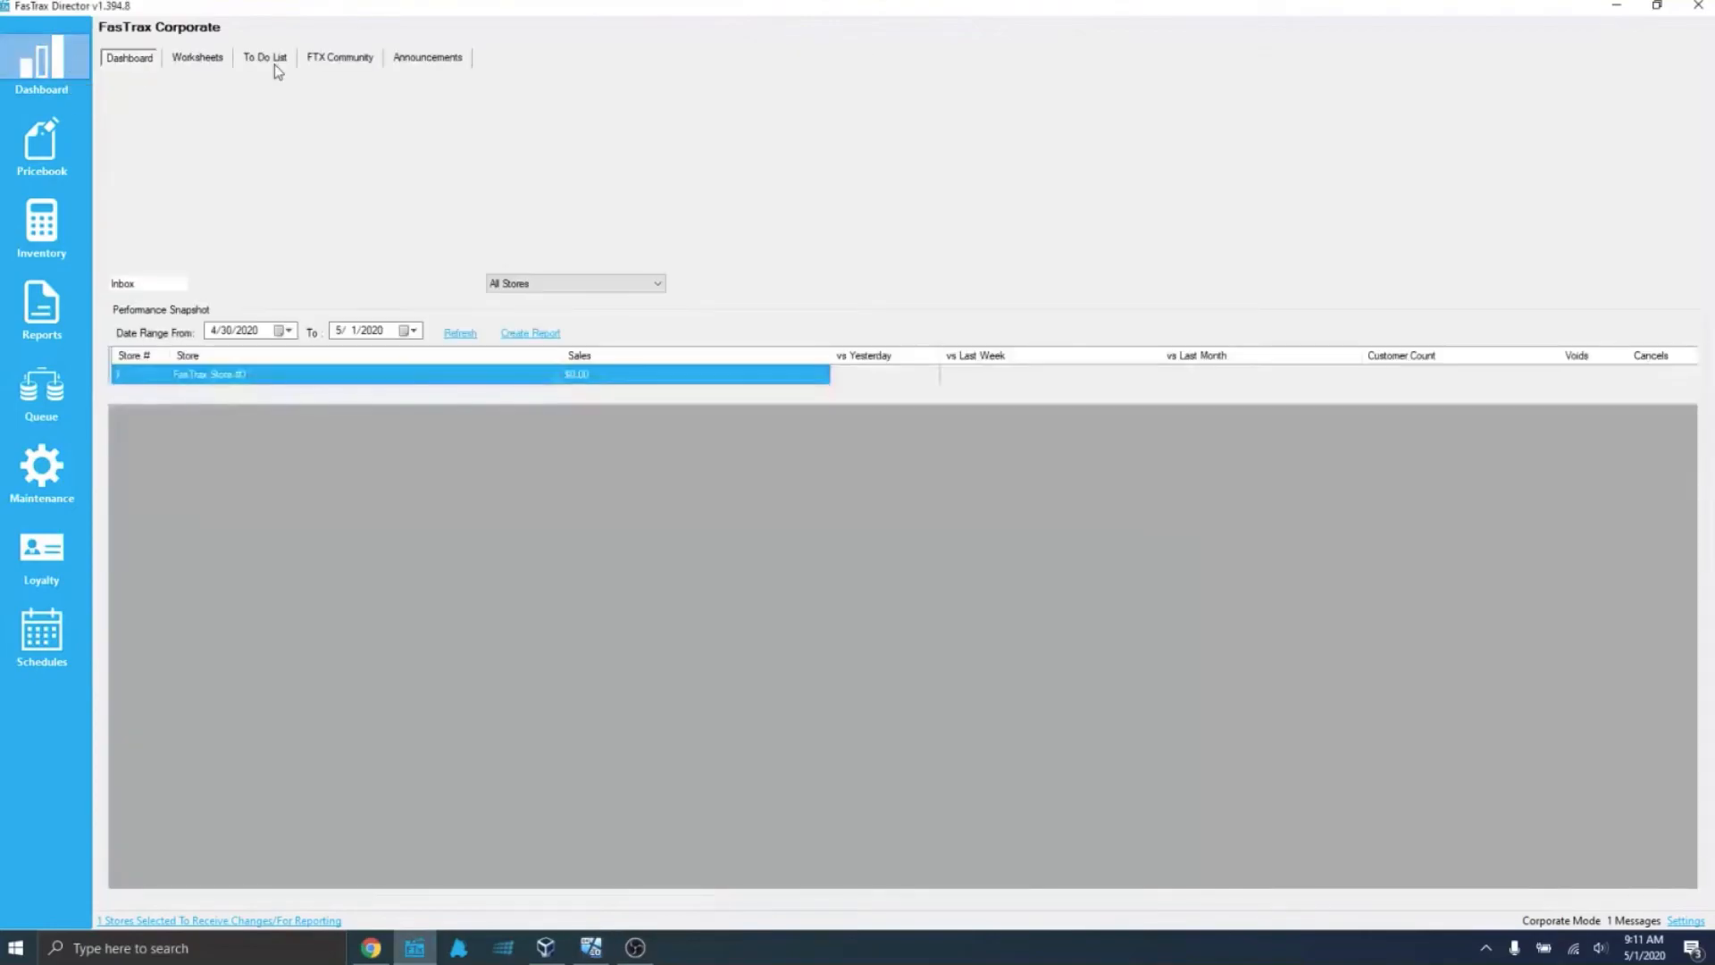
pyautogui.click(243, 59)
pyautogui.click(183, 82)
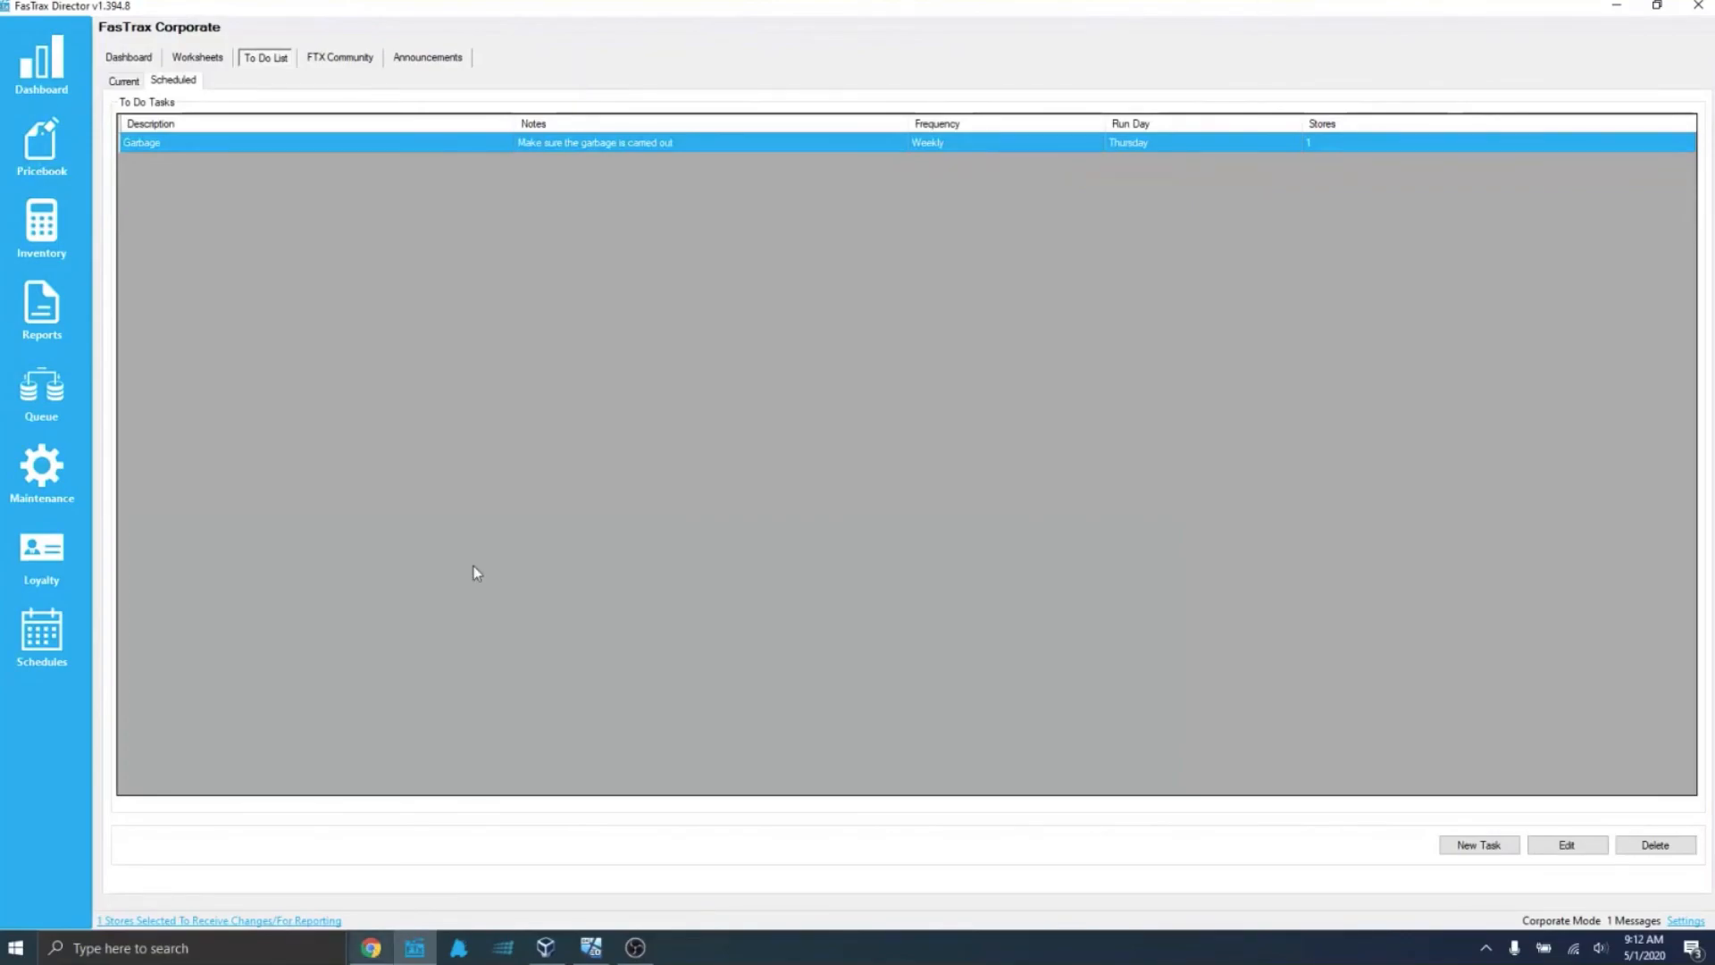
# Switch to the Chrome browser and load the goftx.com home page
pyautogui.hotkey('alt', 'Tab')
pyautogui.doubleClick(338, 42)
pyautogui.press('BackSpace')
pyautogui.press('Return')
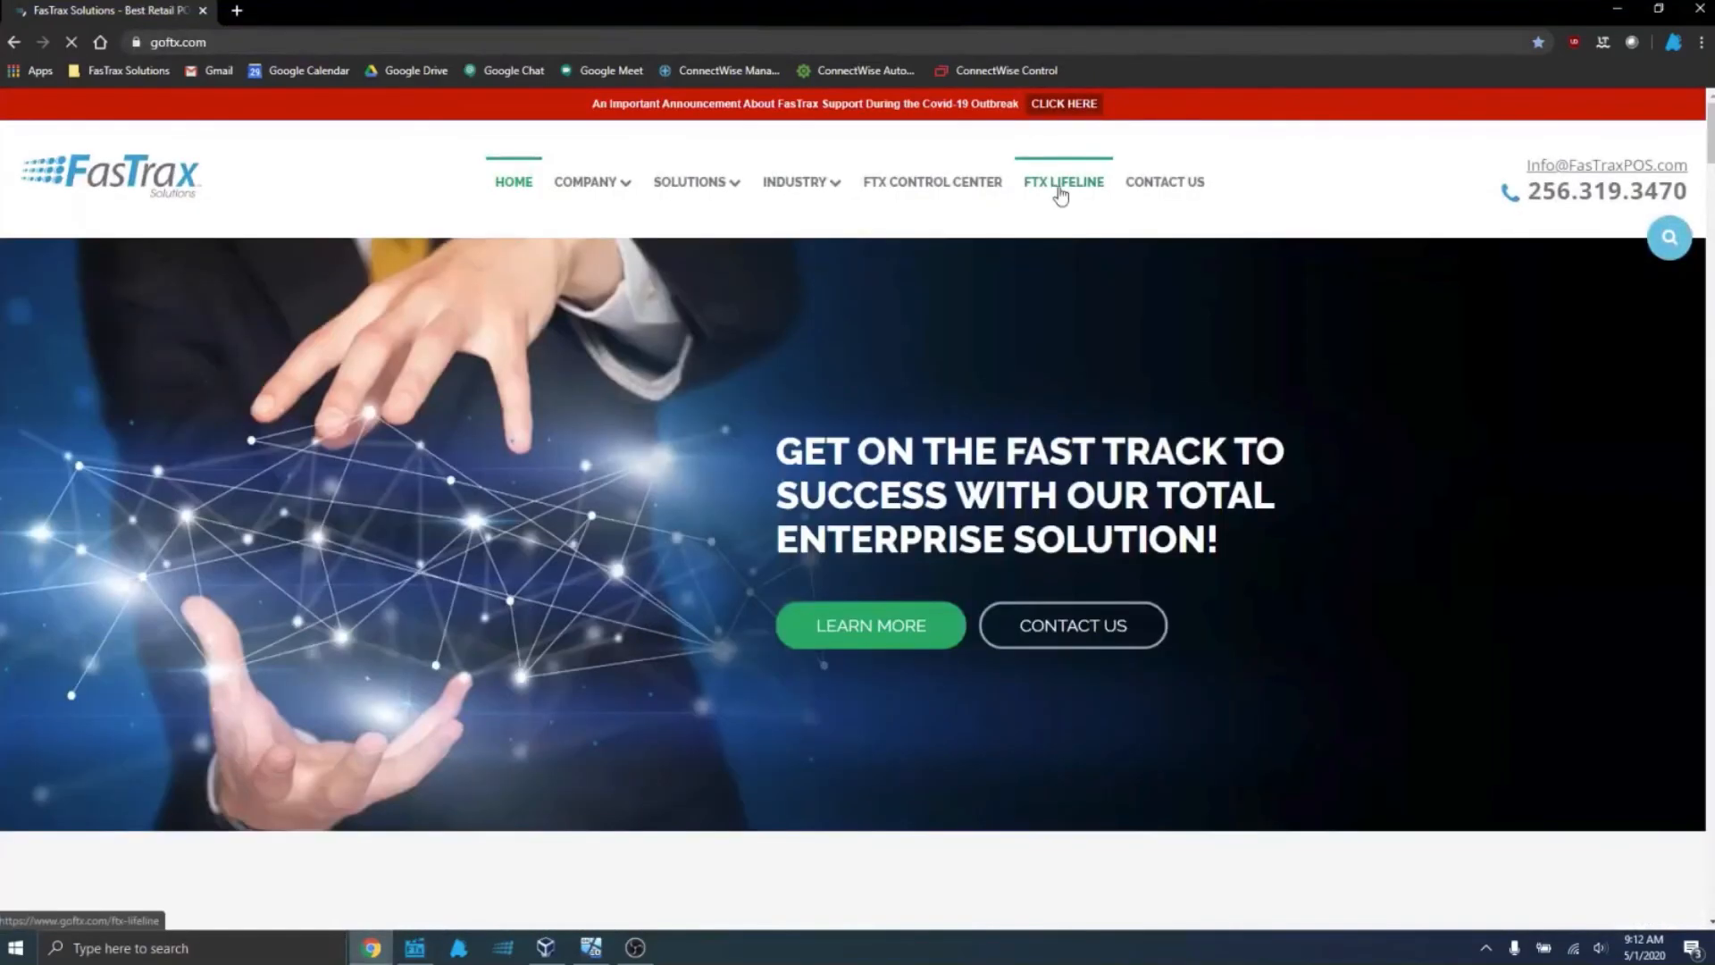
# Go to the FTX Lifeline page and open the webinars page from its product support options
pyautogui.click(1062, 186)
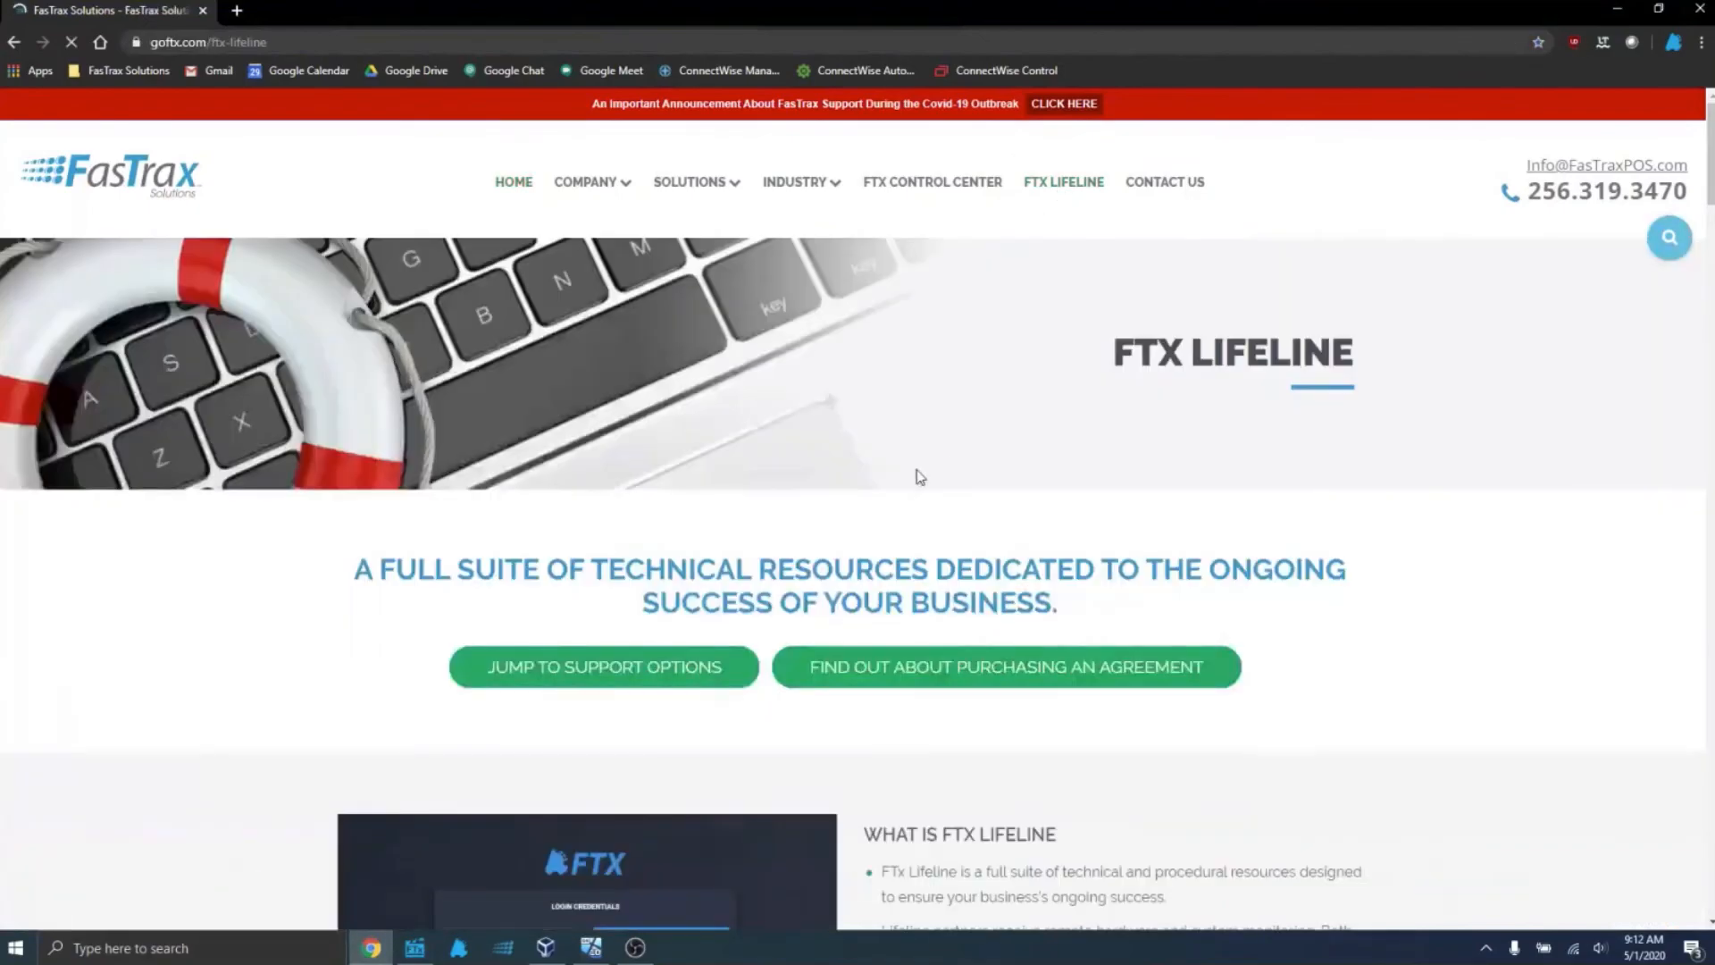
pyautogui.scroll(-7, 920, 476)
pyautogui.scroll(-17, 909, 482)
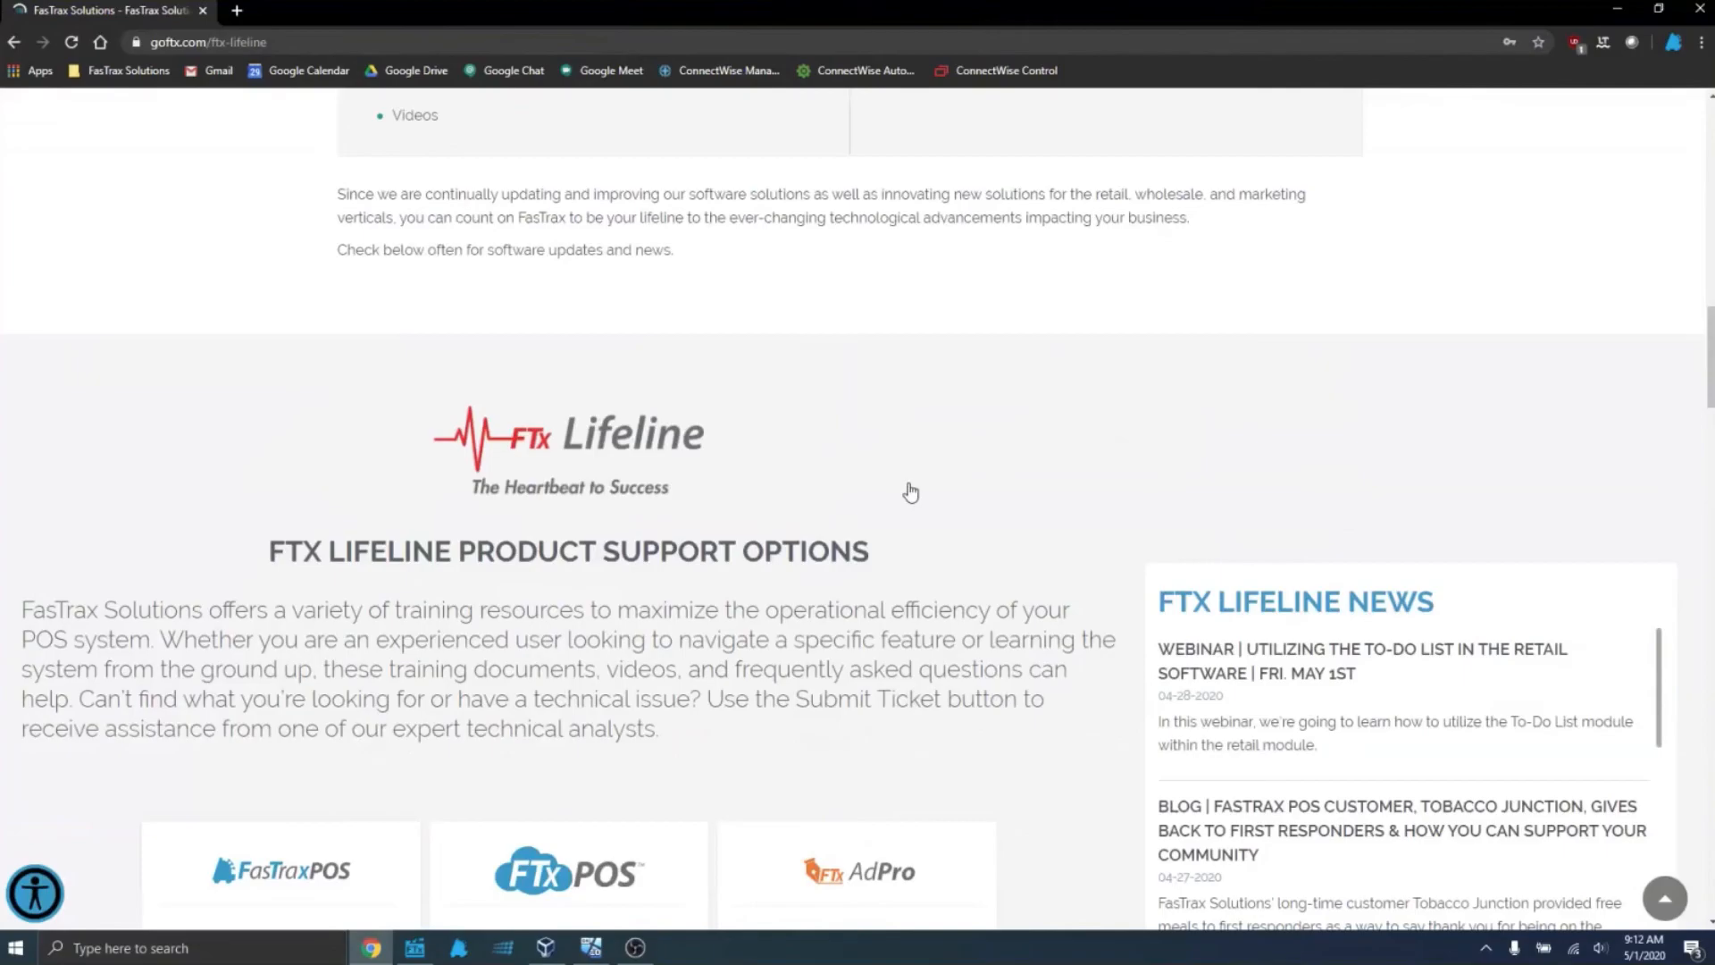
pyautogui.click(568, 565)
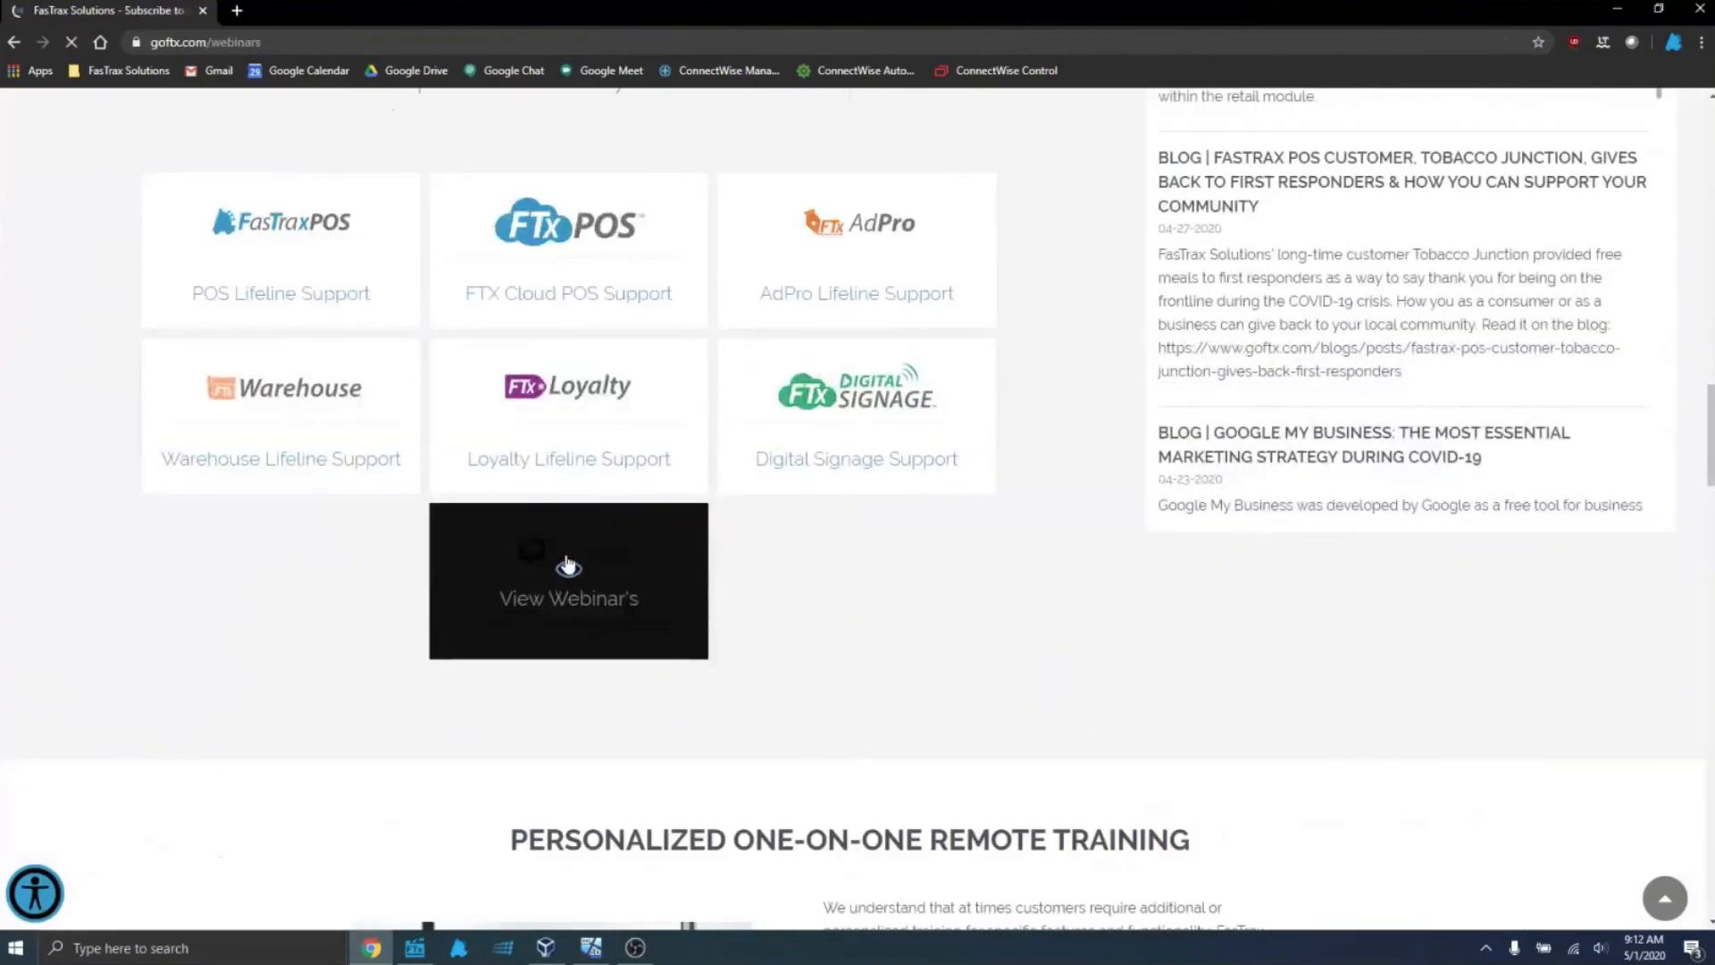
# Browse the weekly training webinars, from the upcoming sessions open for registration down to the past recordings
pyautogui.scroll(-2, 567, 561)
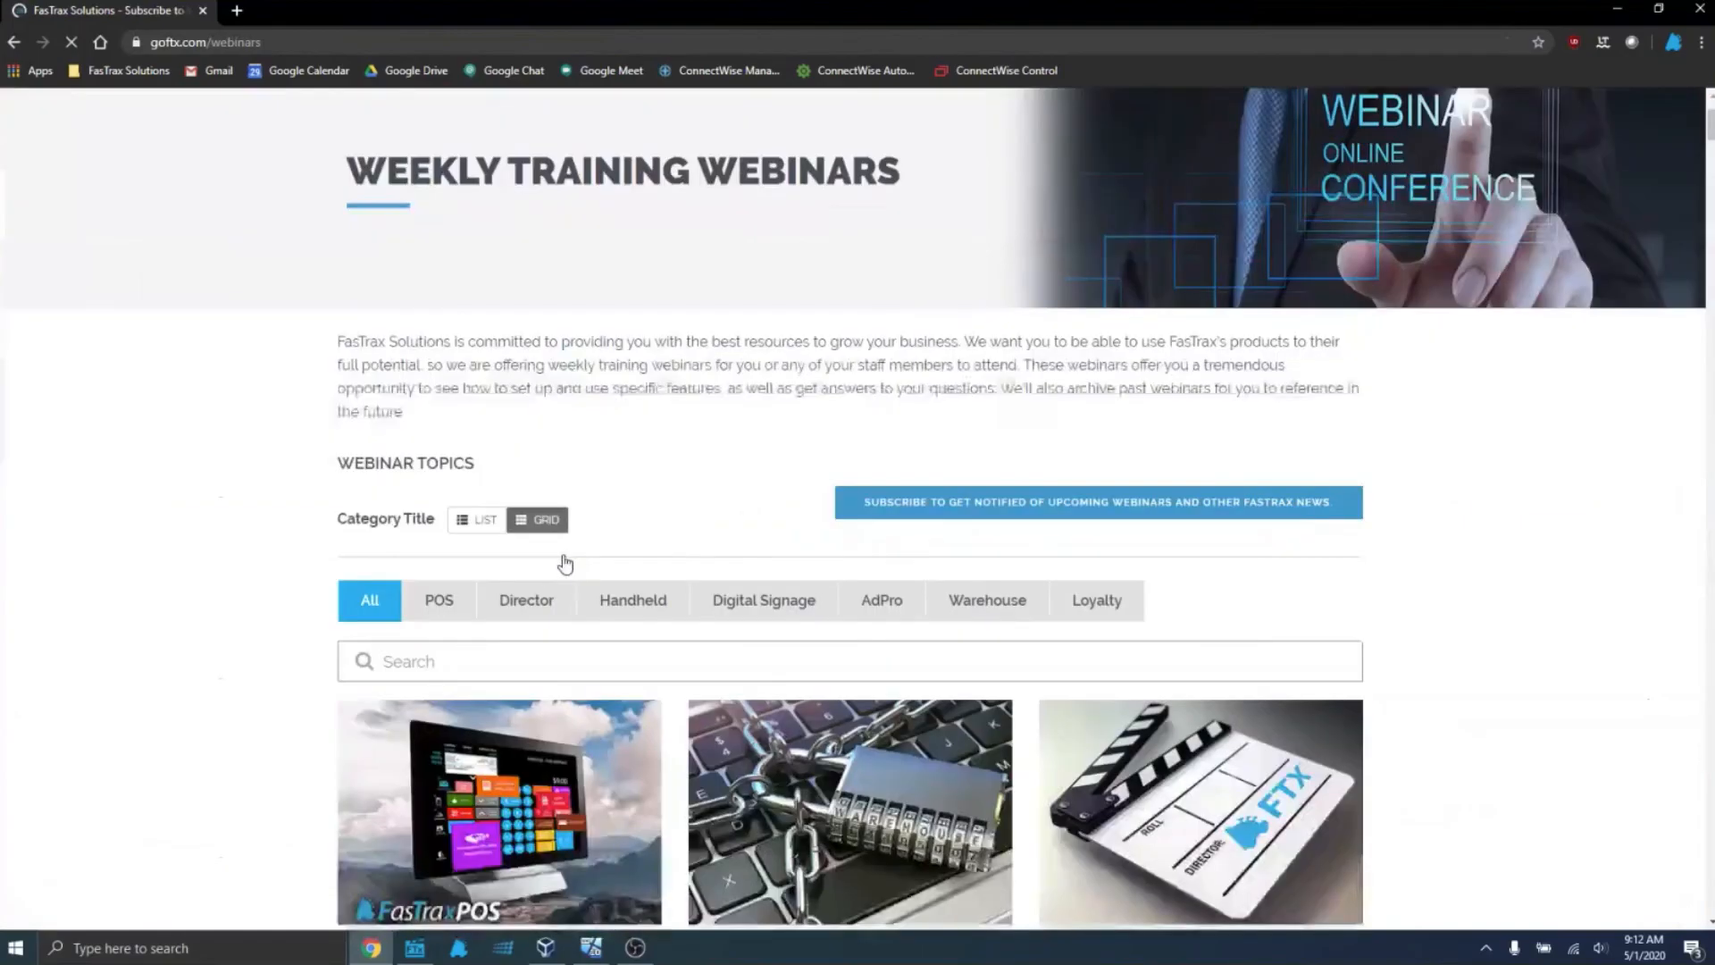
pyautogui.scroll(-3, 565, 555)
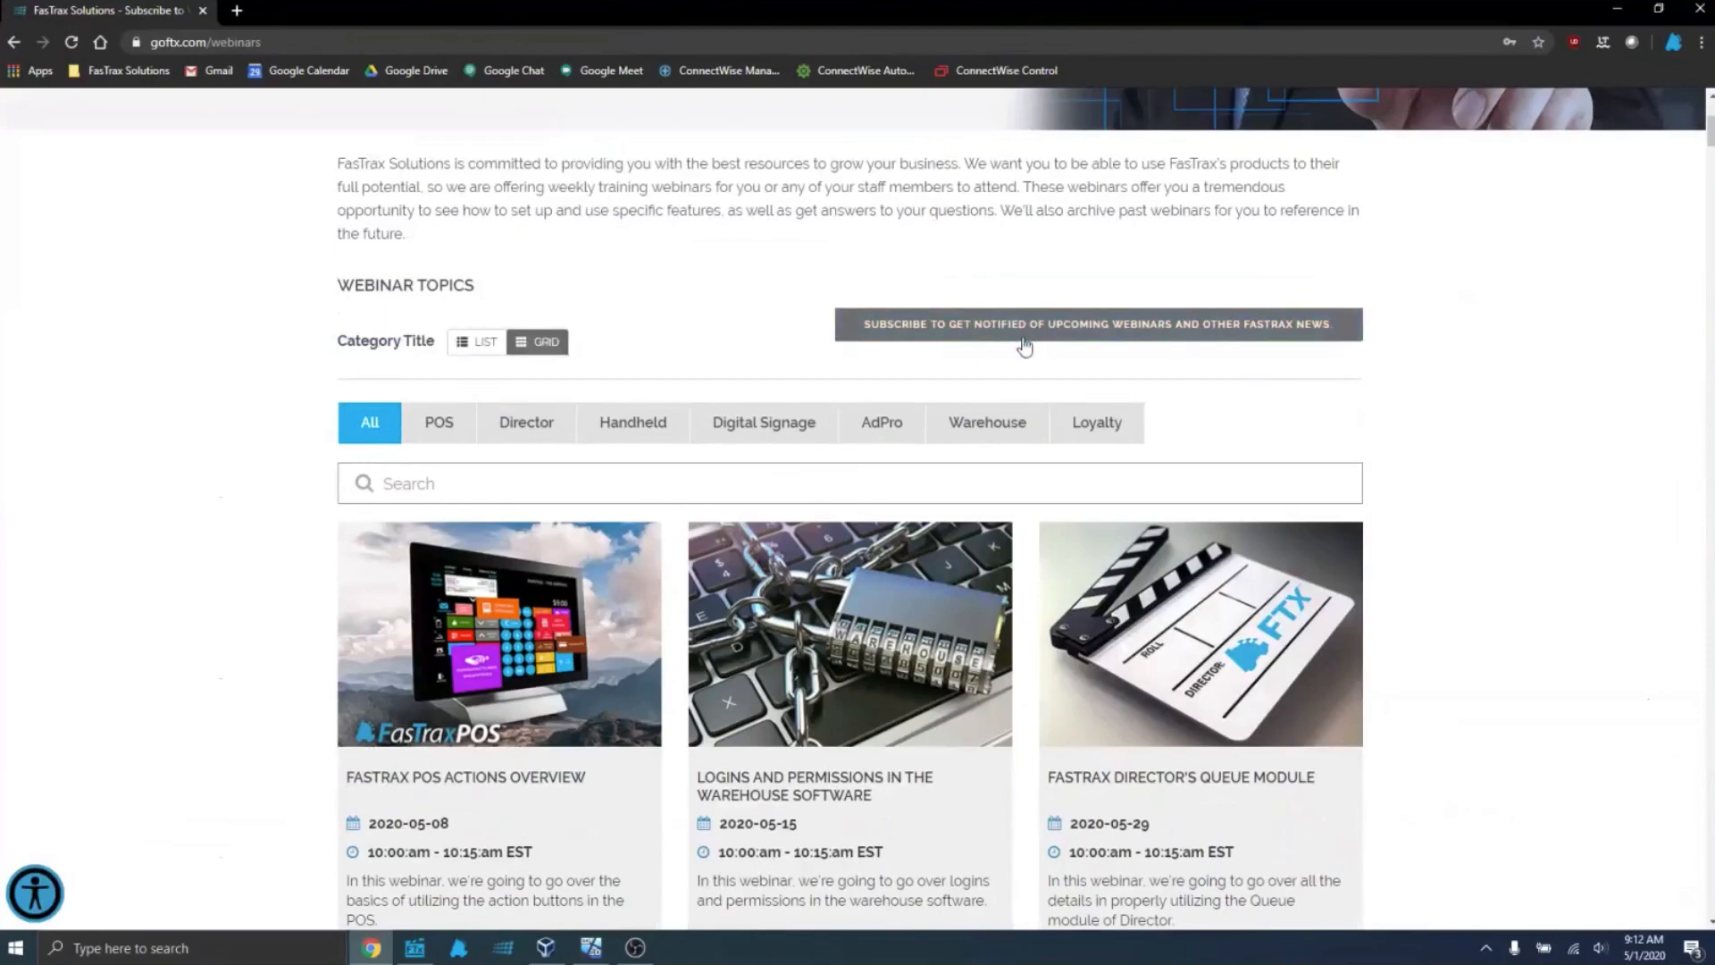
pyautogui.scroll(-7, 1249, 309)
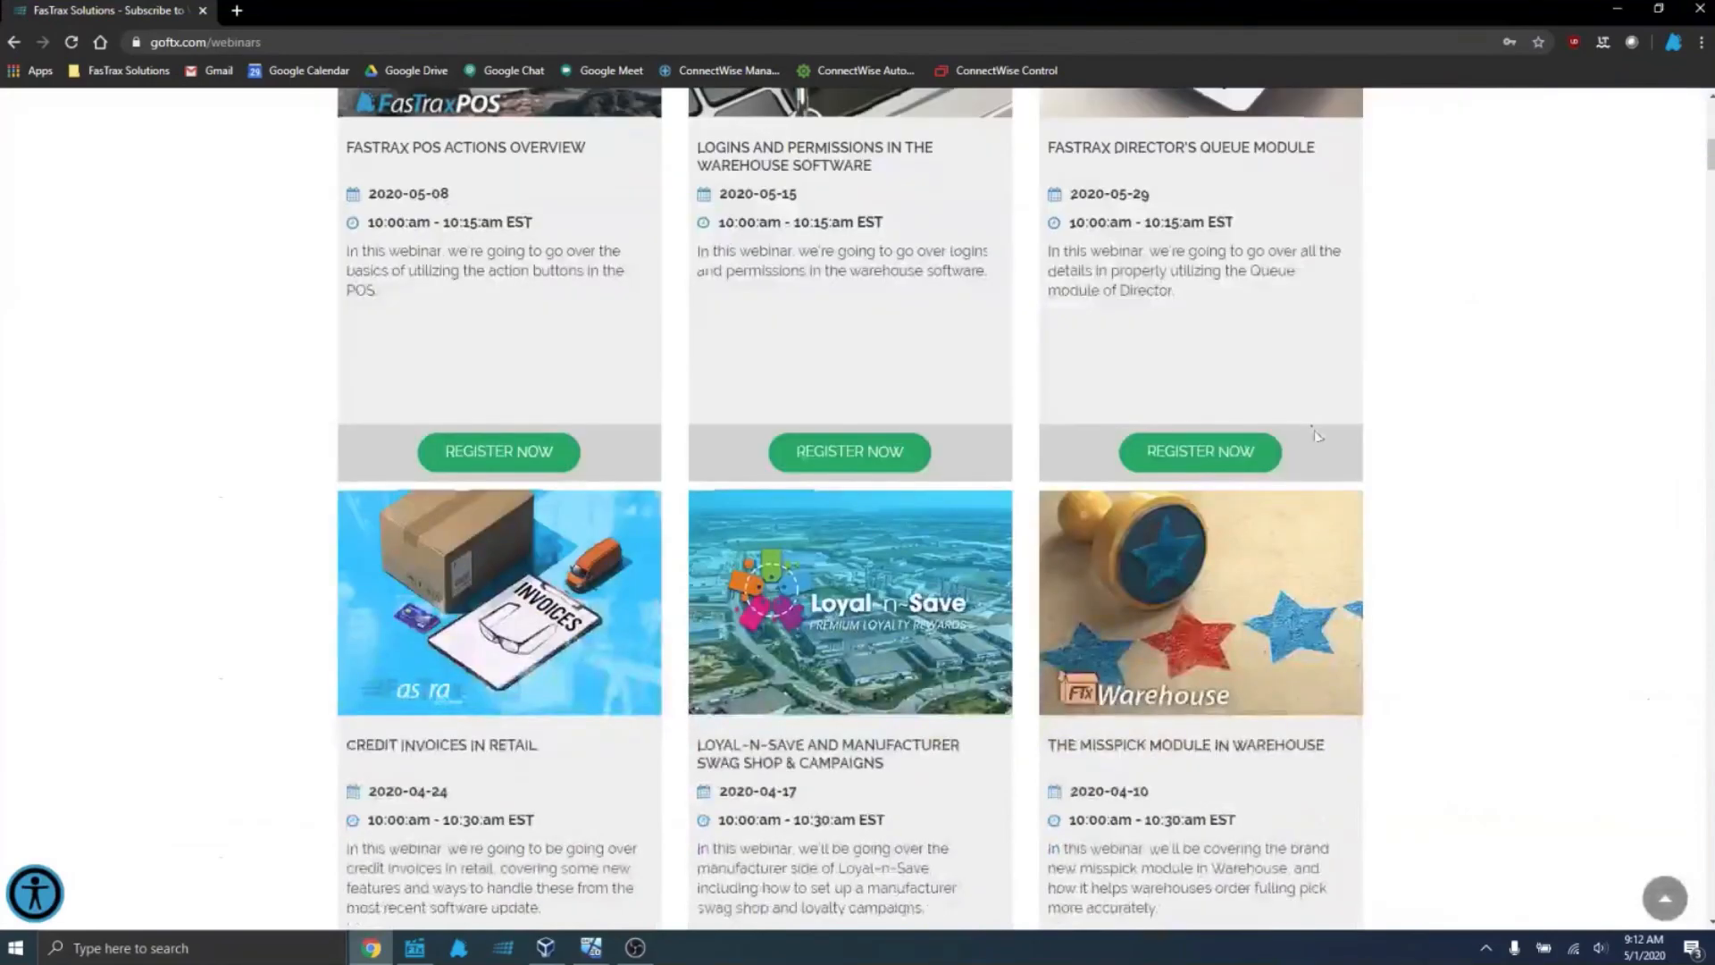
pyautogui.scroll(-13, 1318, 436)
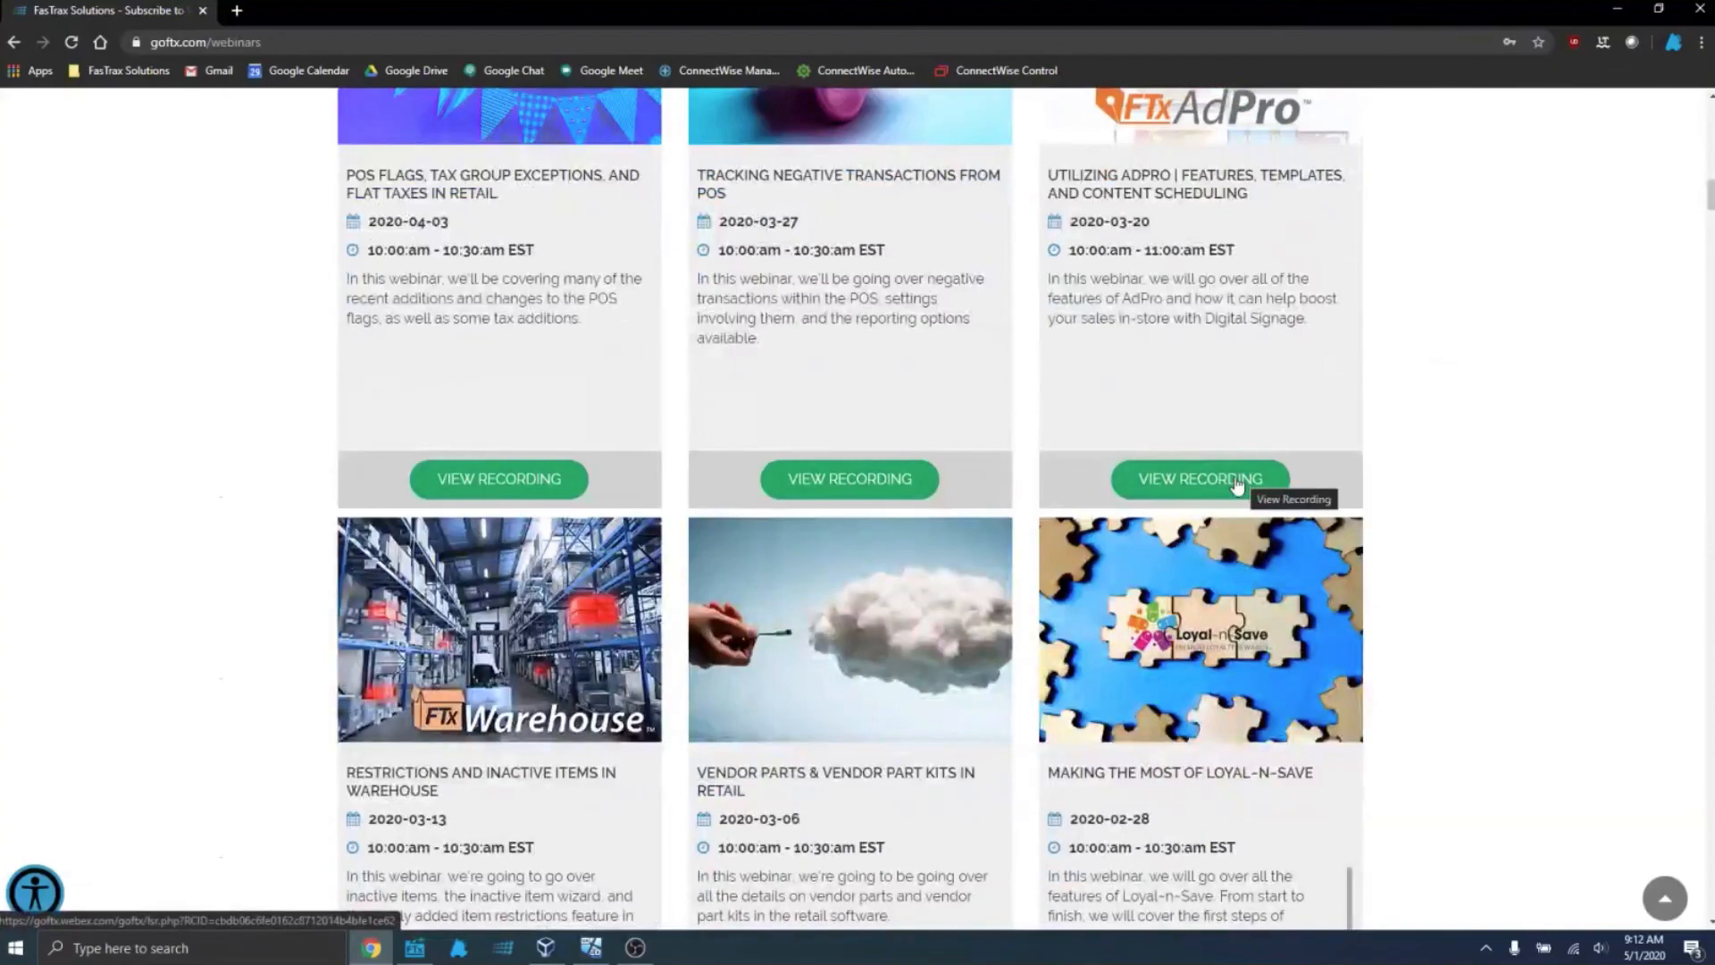